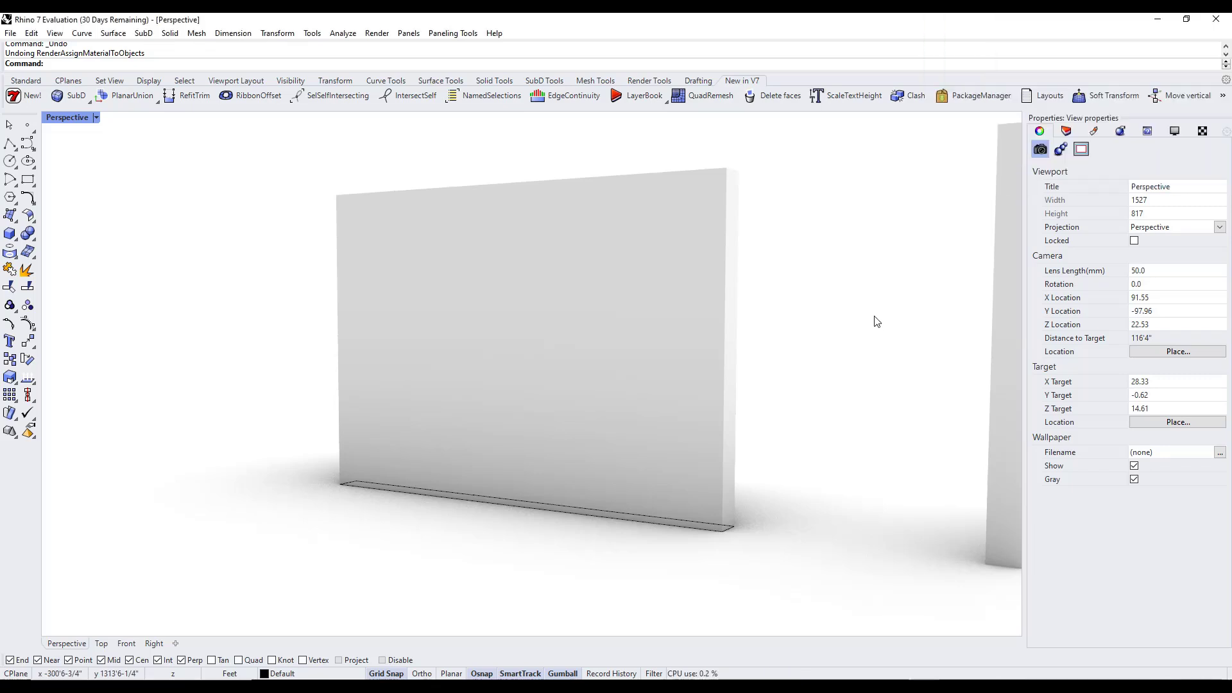
# Select the wall slab, orbit to face it, and bring up the document materials' new-material list.
pyautogui.click(638, 305)
pyautogui.moveTo(750, 310); pyautogui.dragTo(610, 327, button='right')
pyautogui.scroll(1, 609, 326)
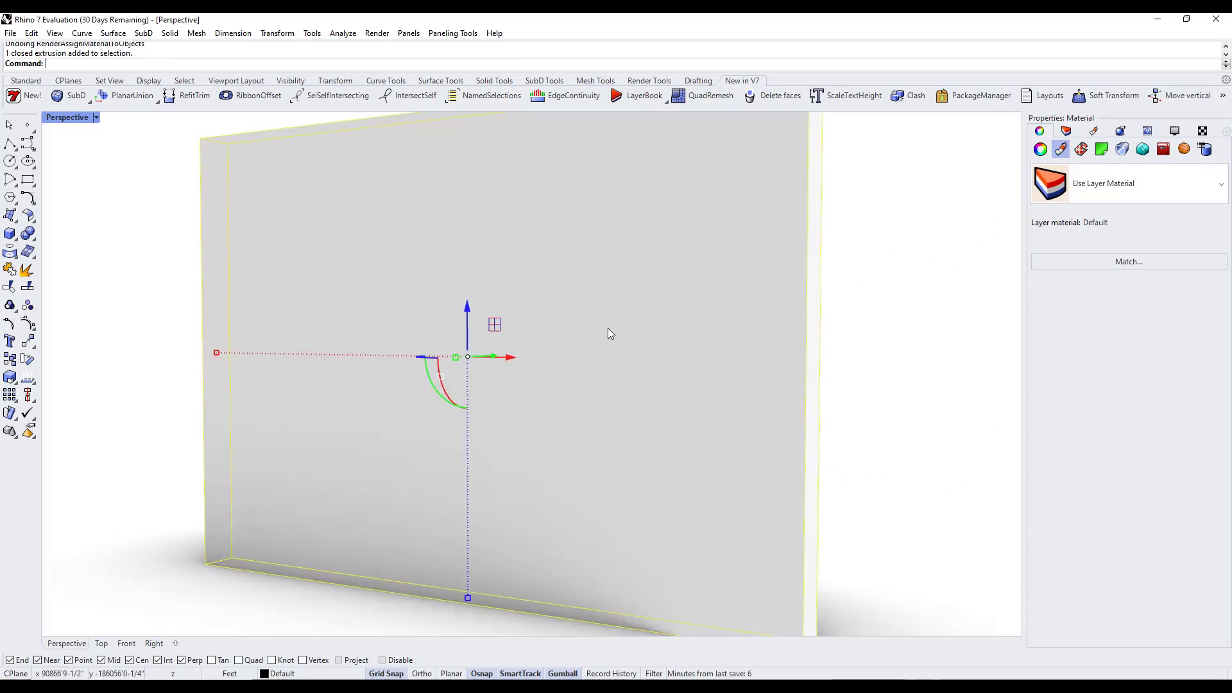
pyautogui.scroll(-1, 607, 329)
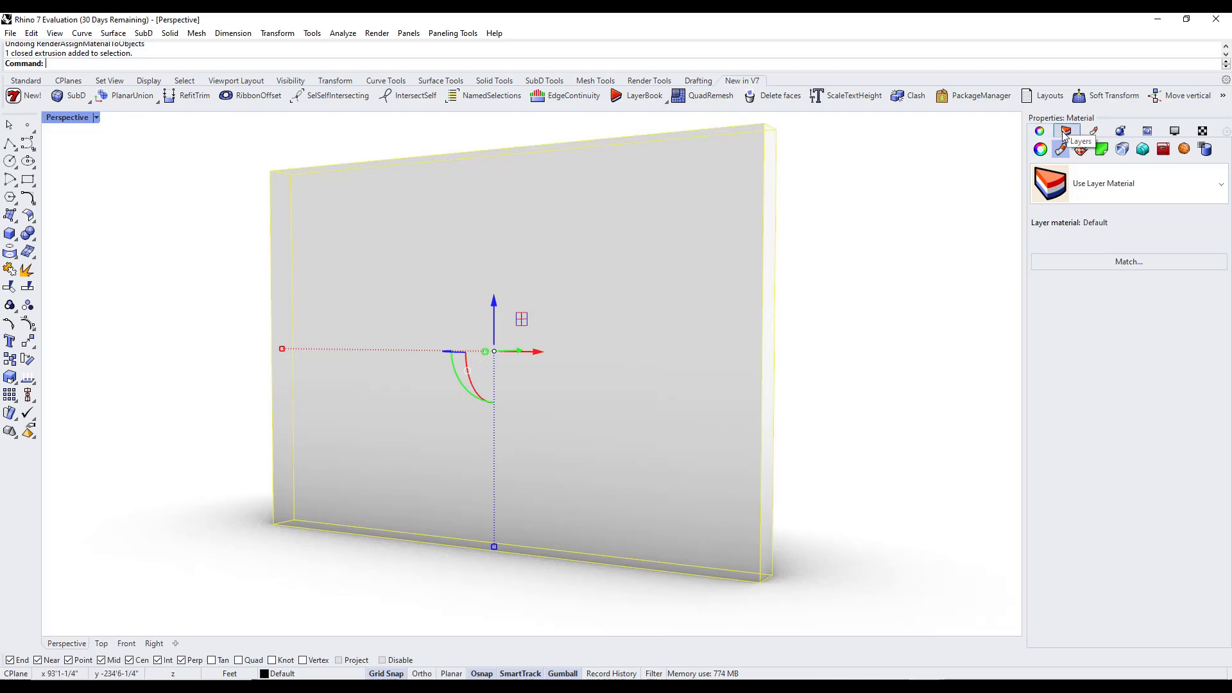
pyautogui.click(1096, 133)
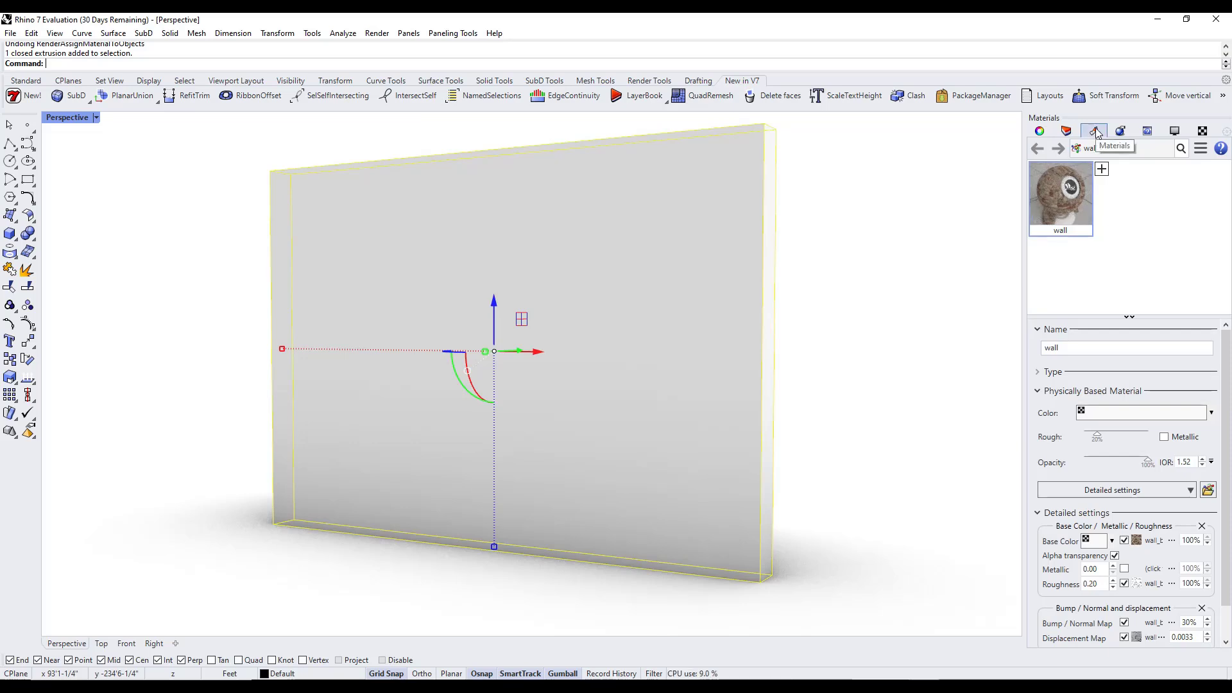
pyautogui.click(1103, 170)
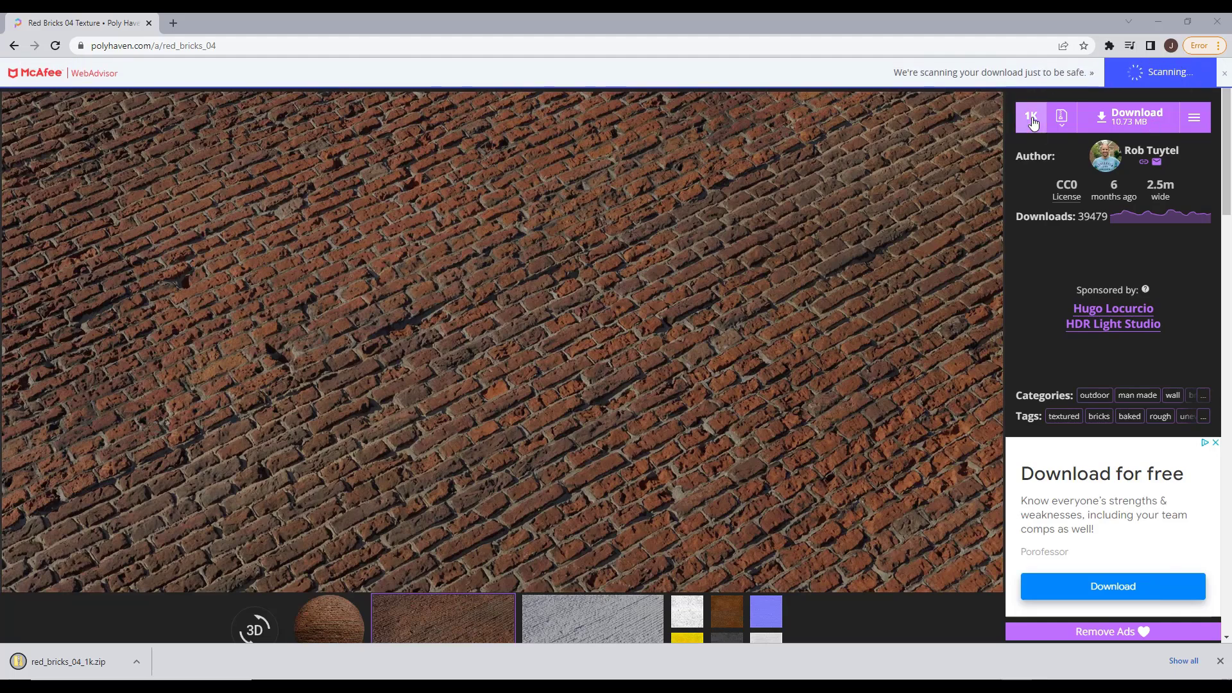
# Choose the ZIP package format for the Red Bricks 04 1K download.
pyautogui.click(1062, 116)
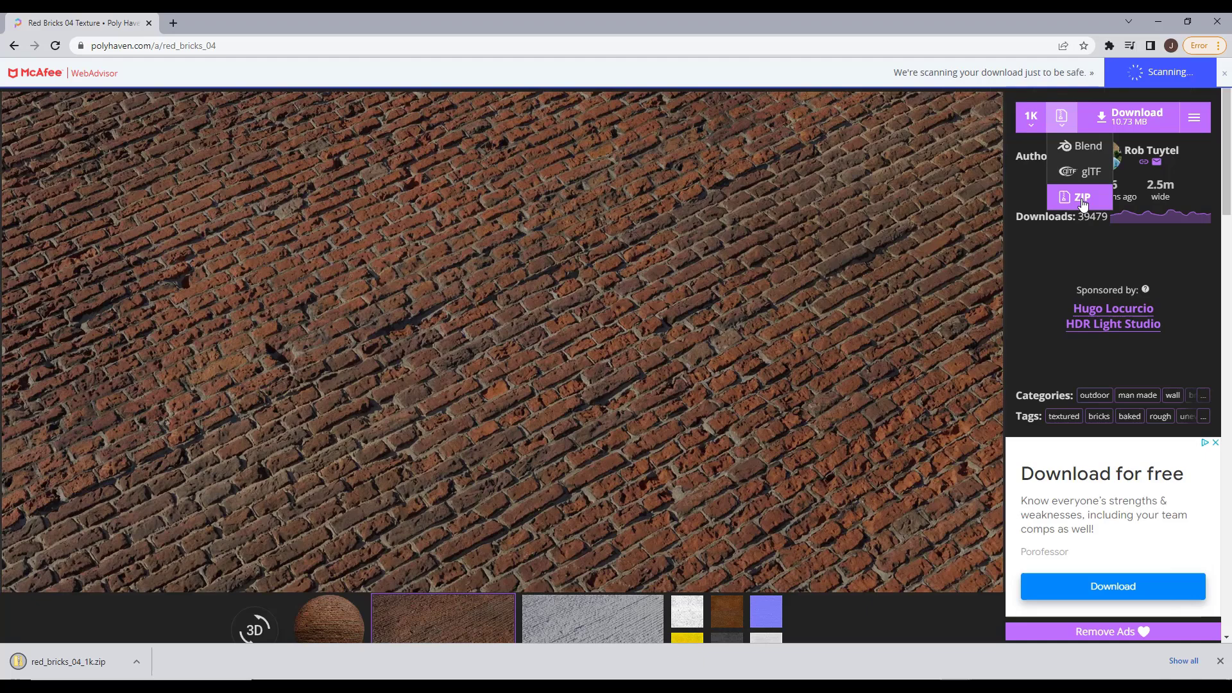
pyautogui.click(1031, 120)
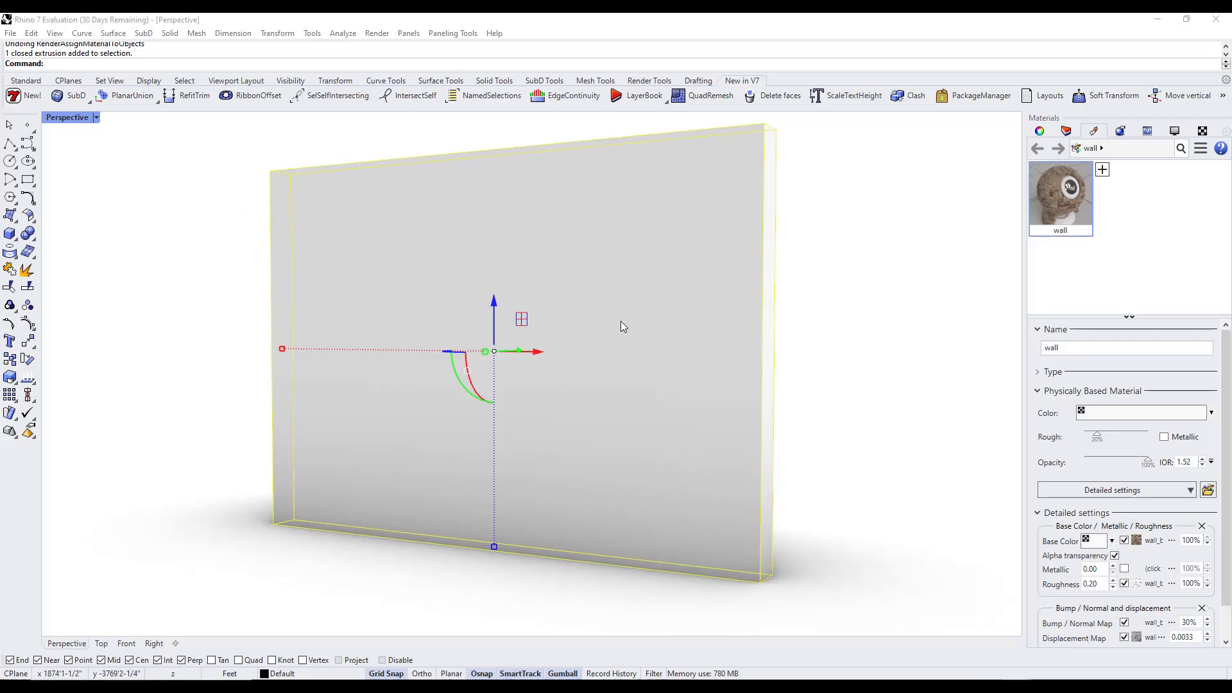
# Create a Physically Based material from texture files, loading red_bricks_04_1k.zip.
pyautogui.click(1095, 136)
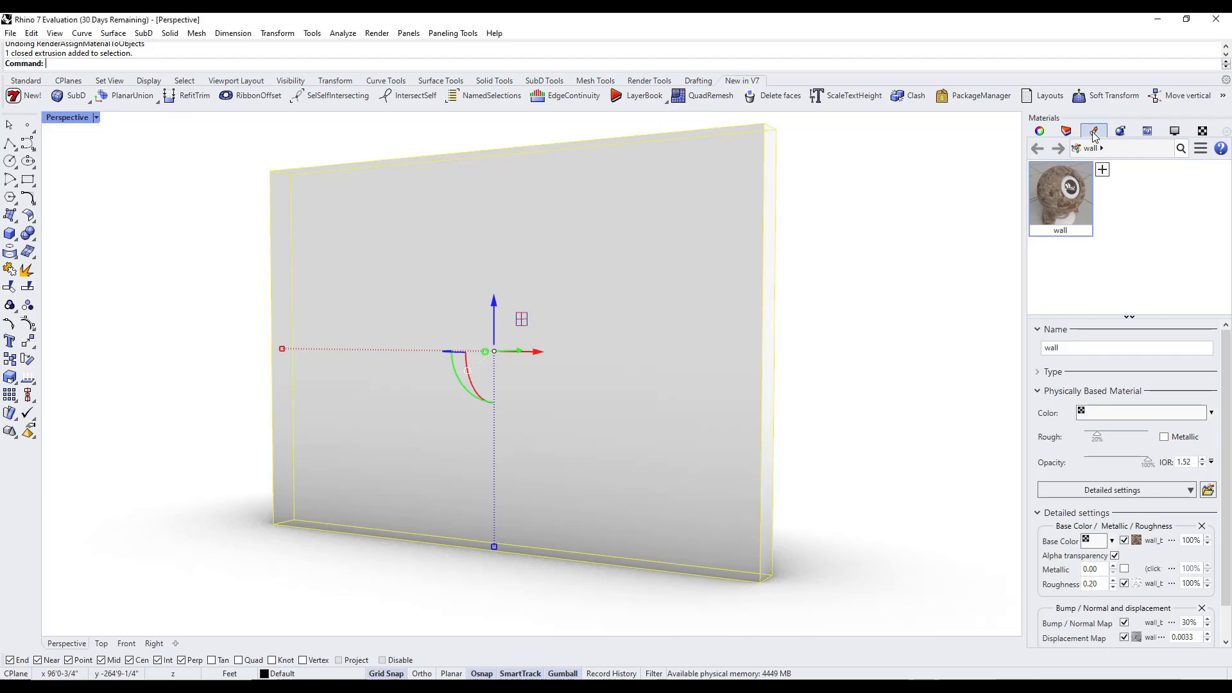
pyautogui.click(1102, 170)
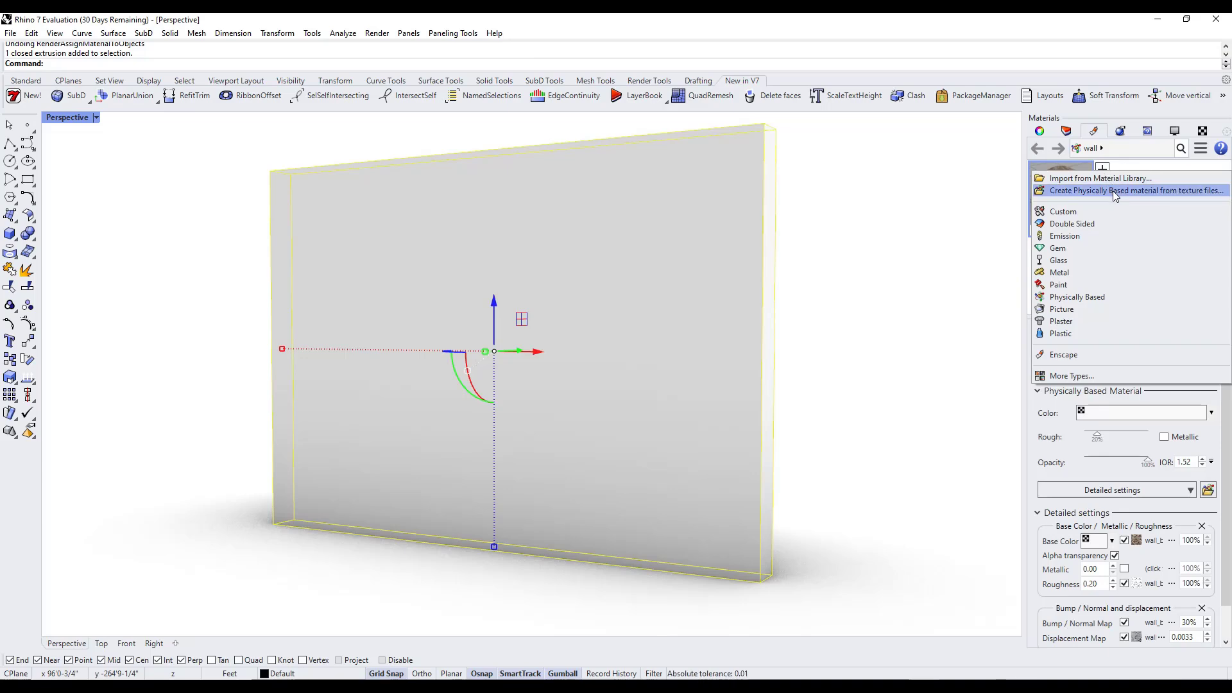
pyautogui.click(1113, 191)
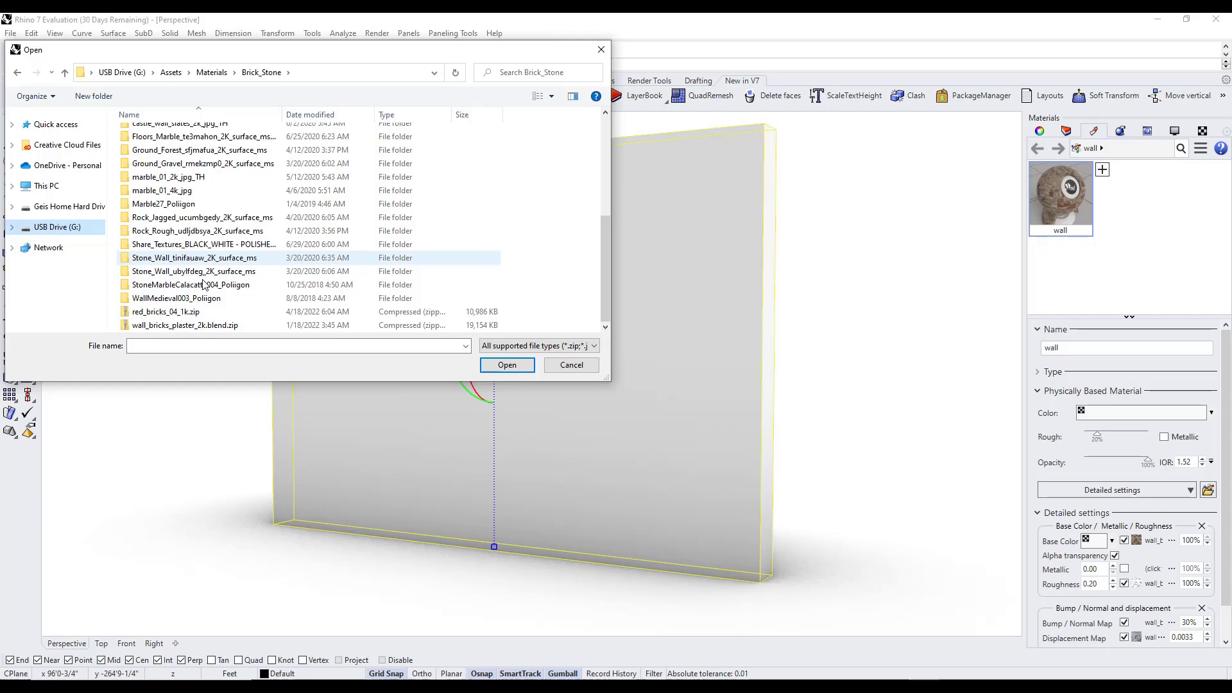
pyautogui.doubleClick(165, 312)
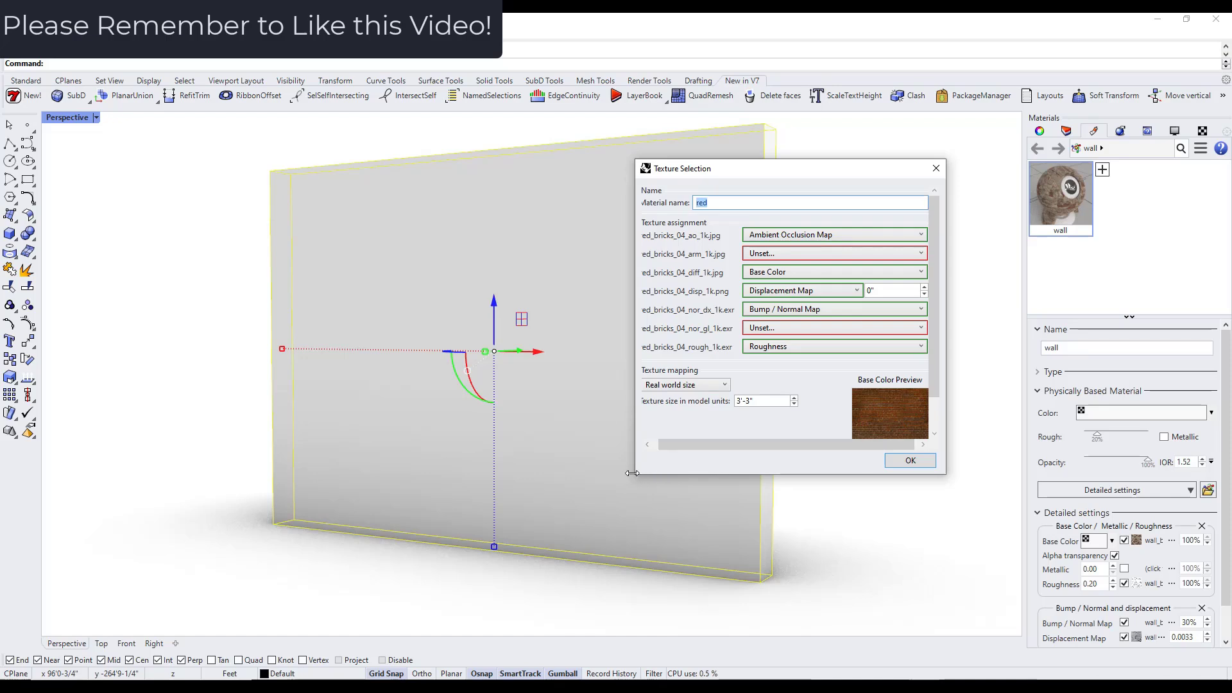
# Keep the ao file as Ambient Occlusion, diffuse as Base Color, and roughness as Roughness.
pyautogui.moveTo(633, 476); pyautogui.dragTo(457, 587)
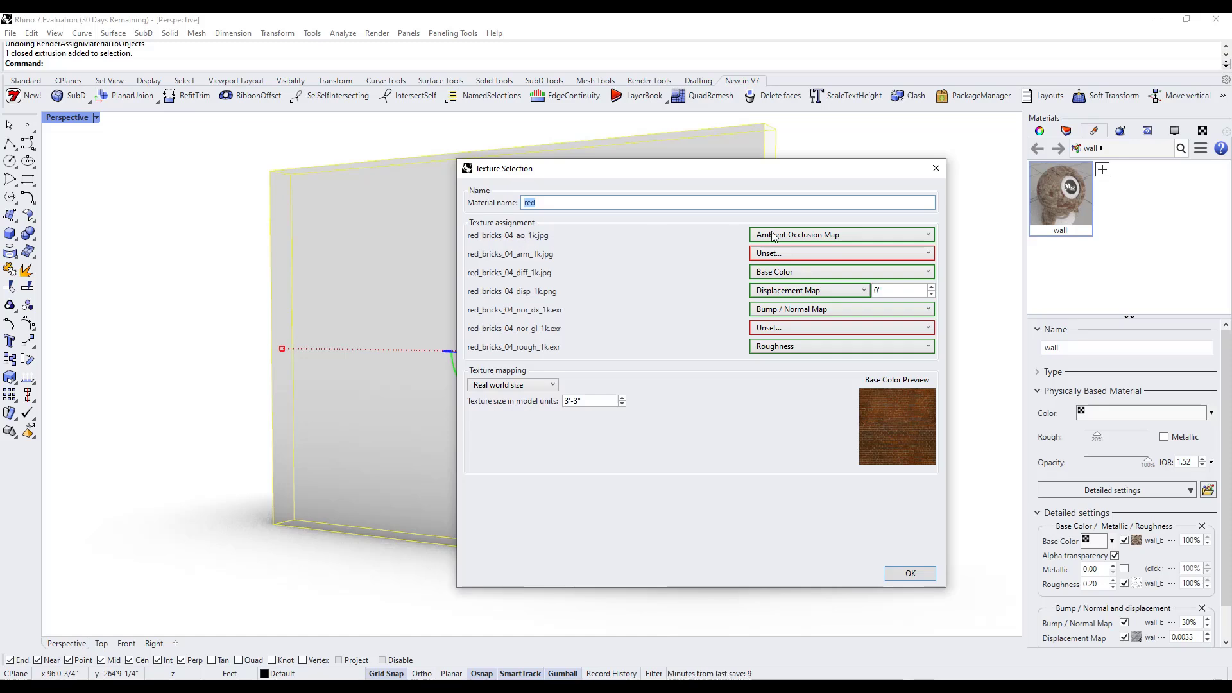
pyautogui.click(812, 240)
pyautogui.click(811, 238)
pyautogui.click(812, 240)
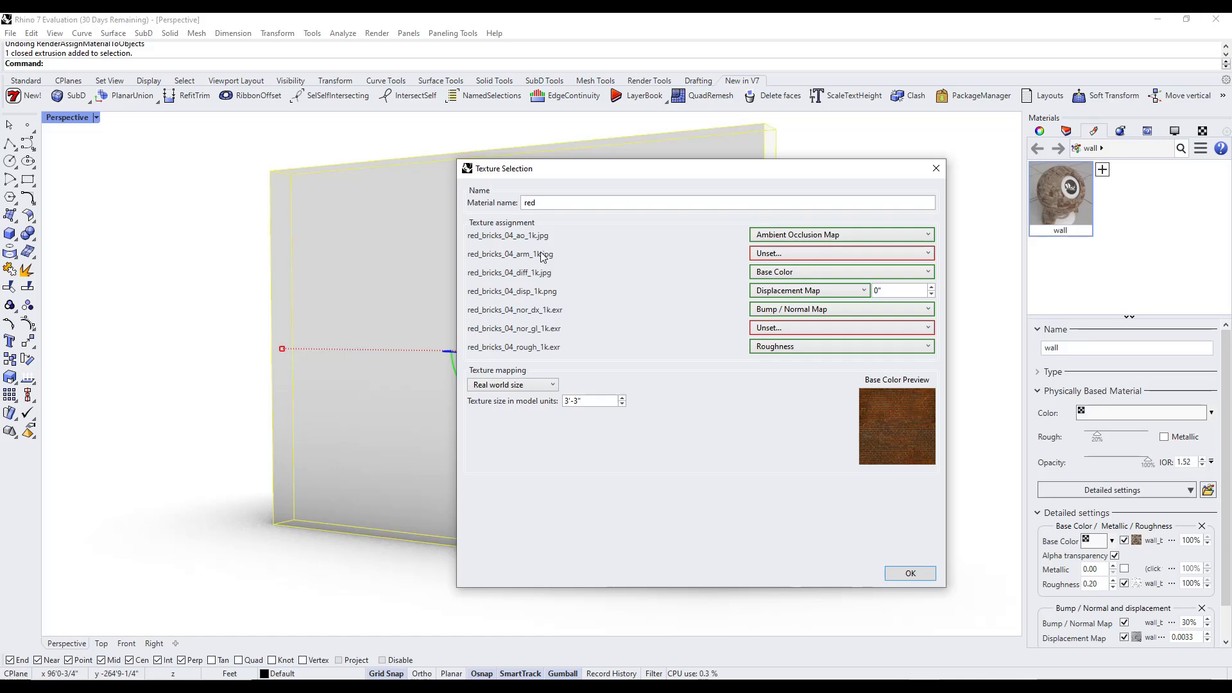
pyautogui.click(782, 273)
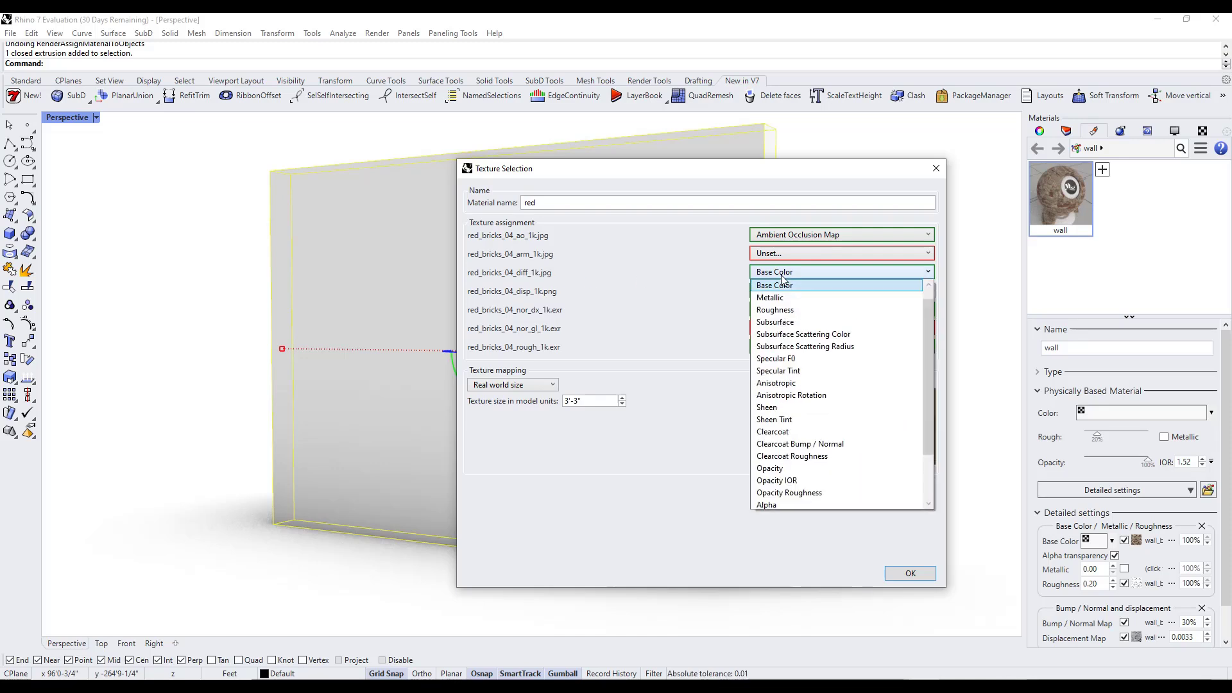
pyautogui.click(782, 278)
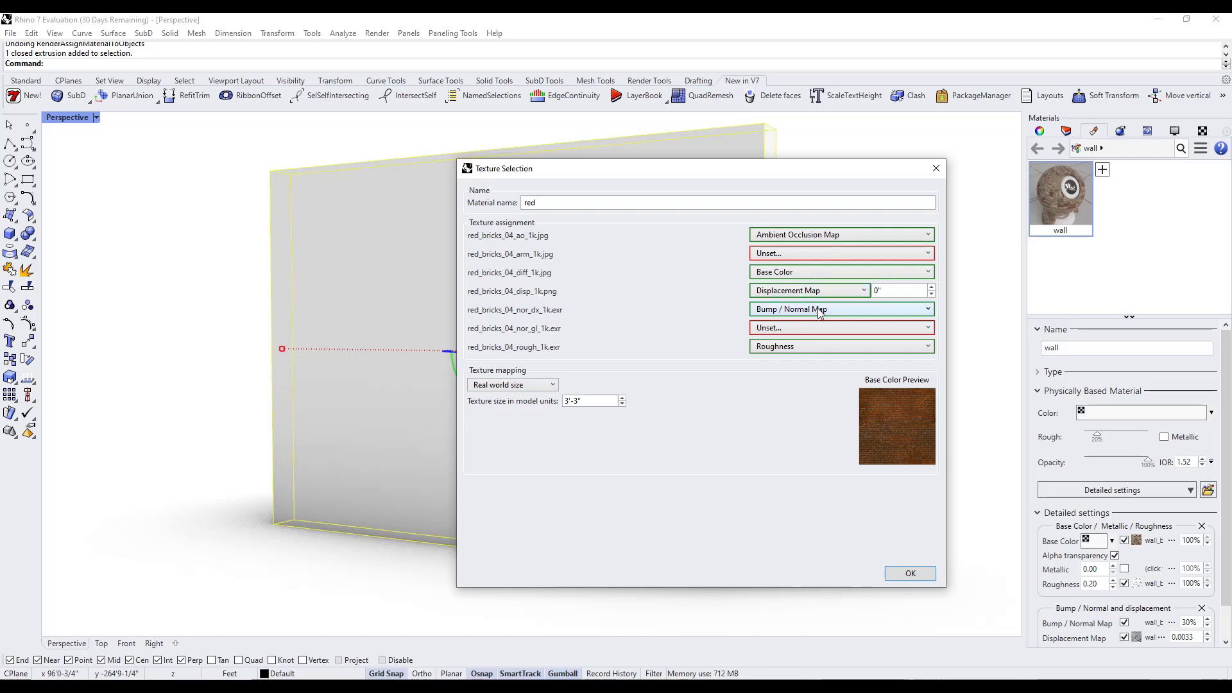
pyautogui.click(798, 347)
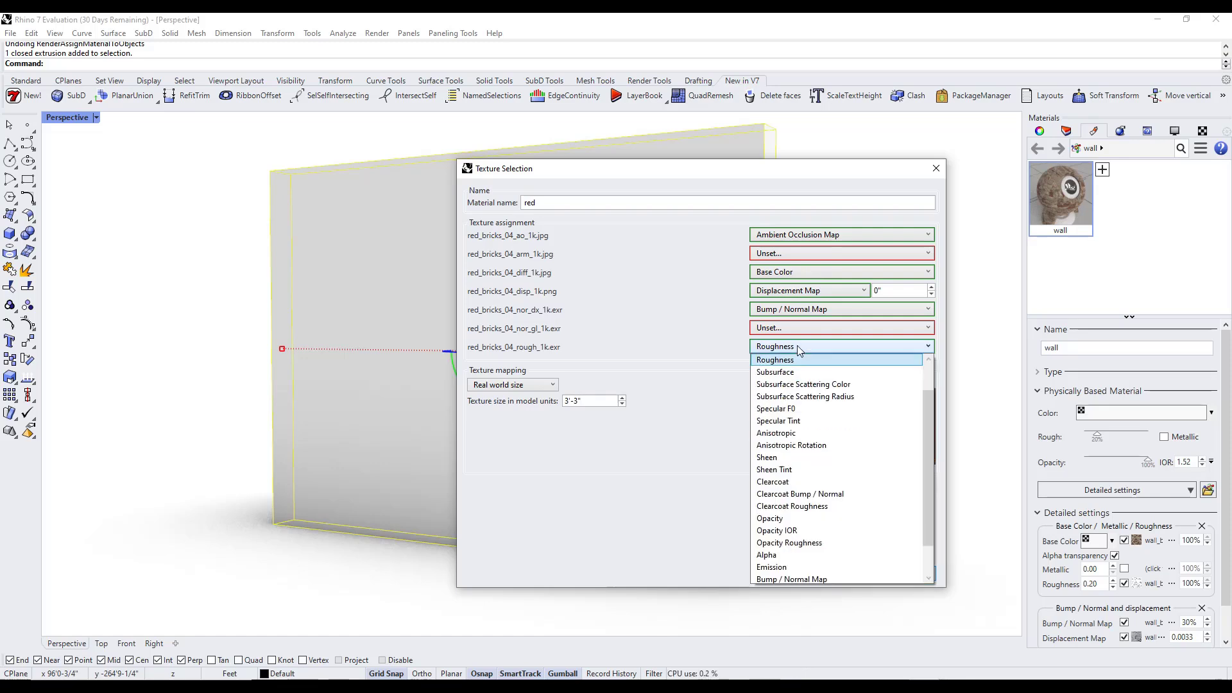
pyautogui.click(798, 347)
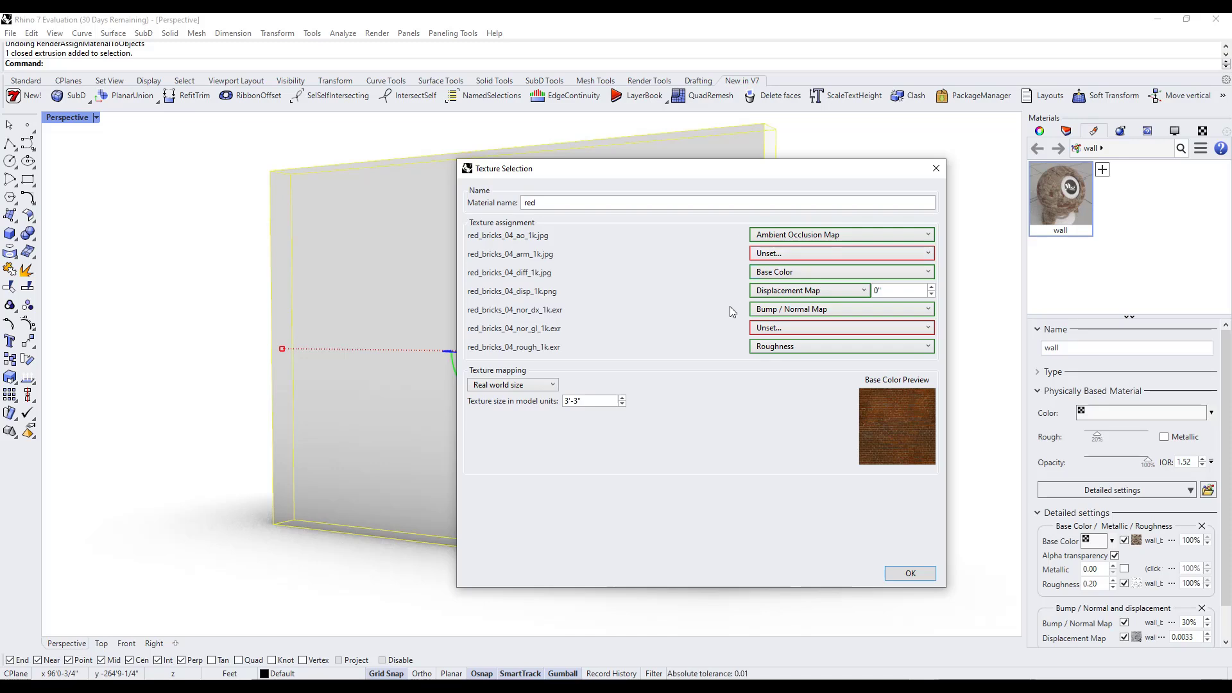
pyautogui.click(837, 235)
pyautogui.scroll(2, 927, 336)
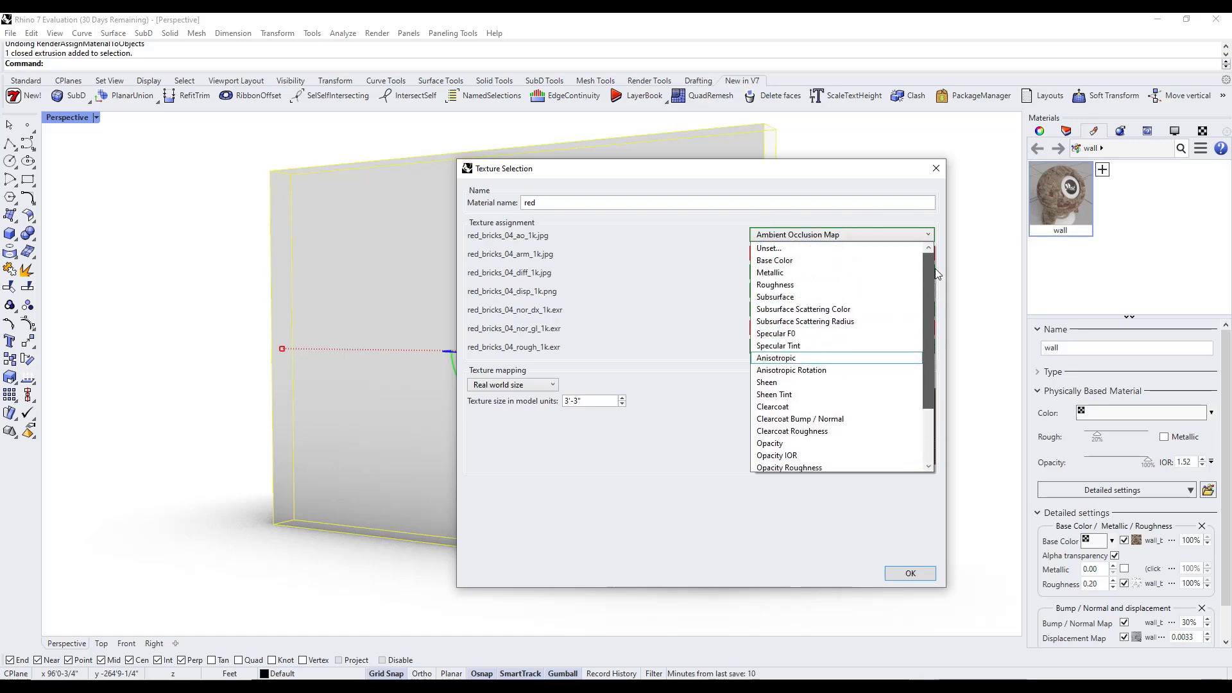
pyautogui.click(580, 252)
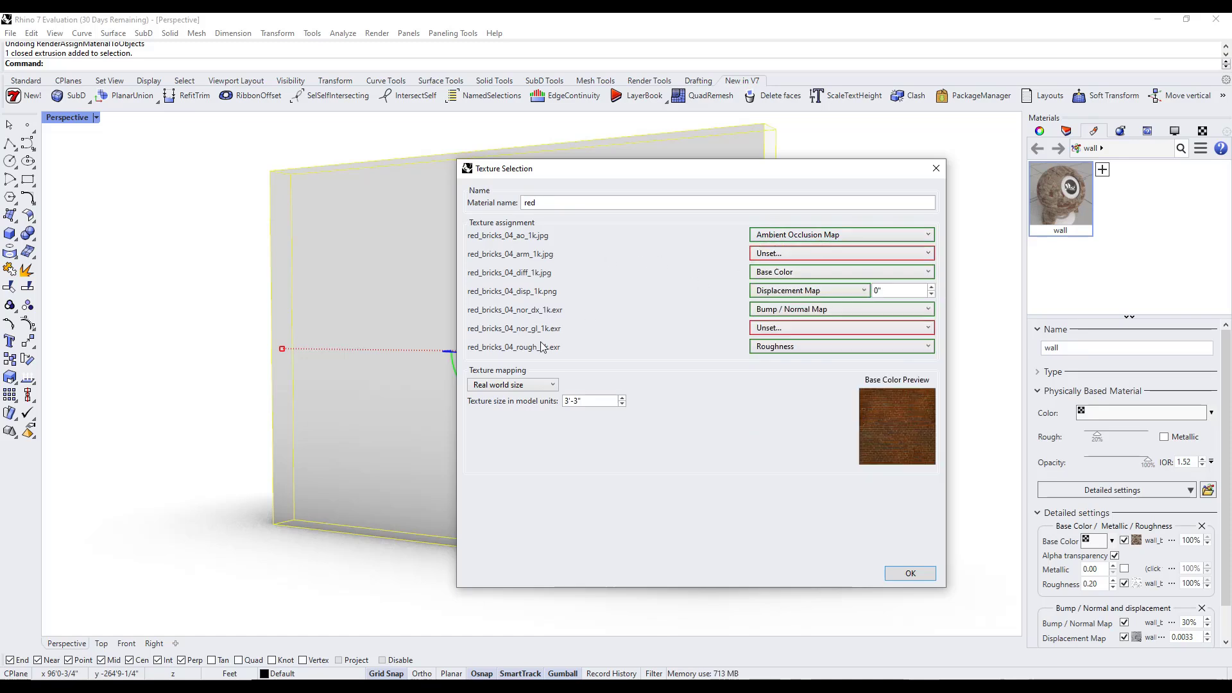
# Switch texture mapping to Surface mapping and create the red brick material.
pyautogui.click(547, 389)
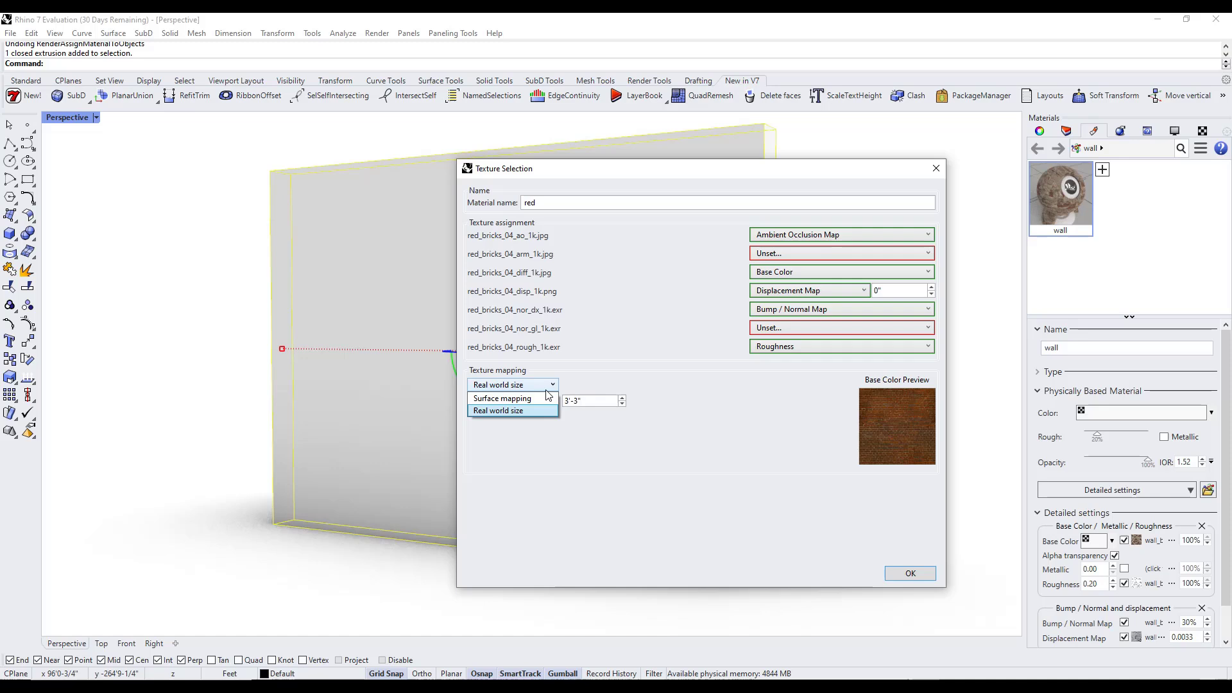
pyautogui.click(543, 398)
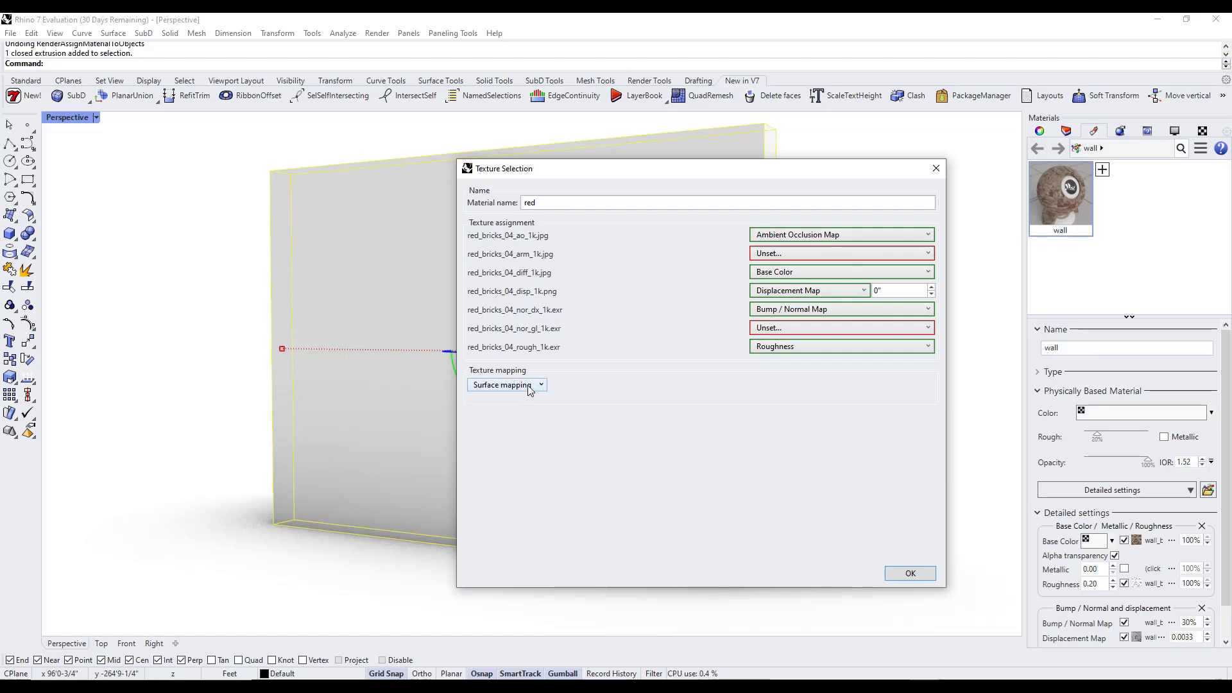
pyautogui.click(905, 573)
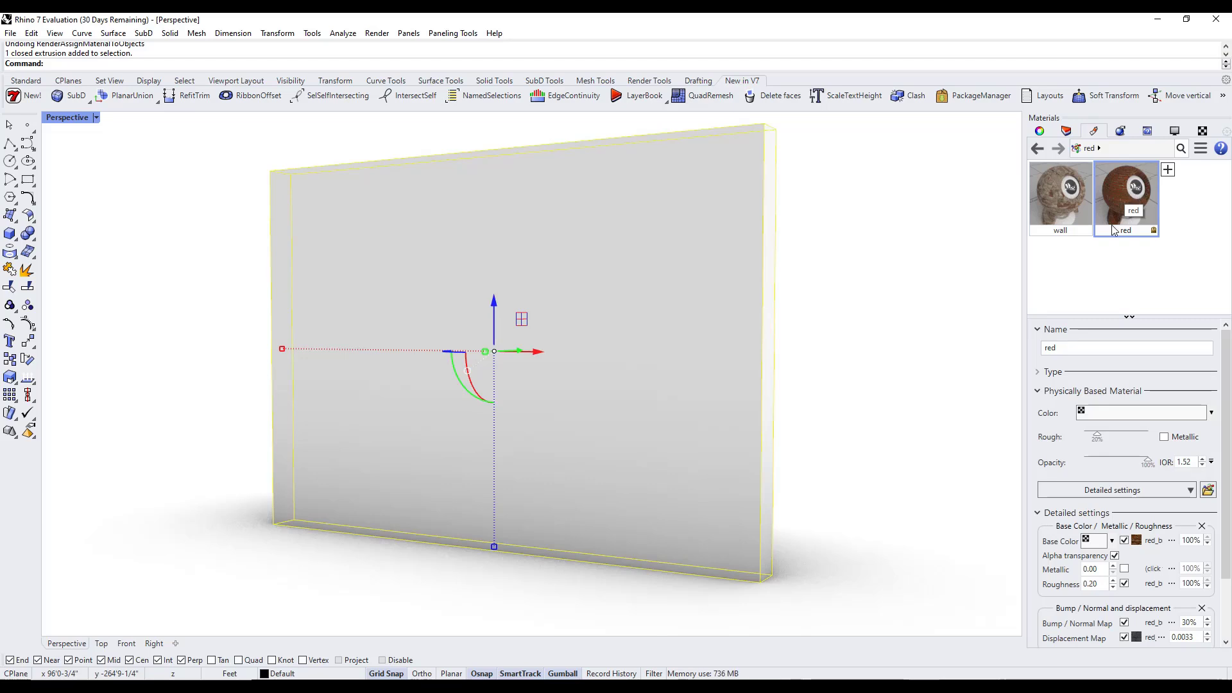
# Drag the 'red' brick material onto the wall slab and show its material properties.
pyautogui.moveTo(1114, 230); pyautogui.dragTo(526, 340)
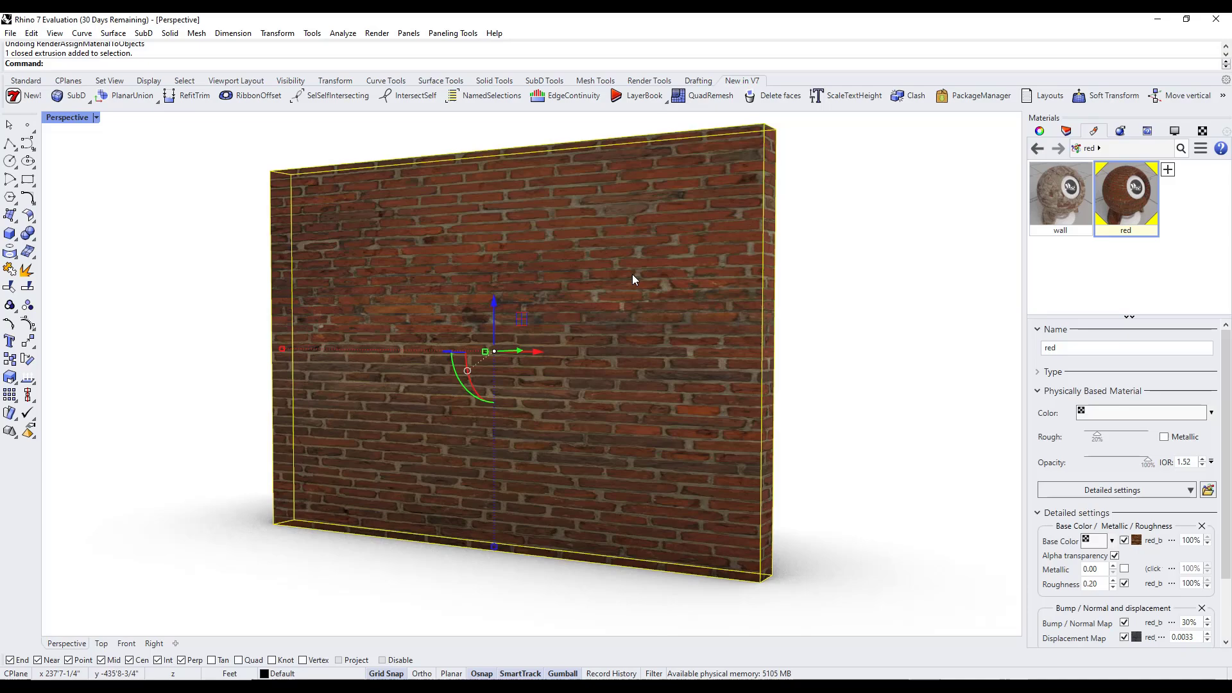
pyautogui.moveTo(602, 290); pyautogui.dragTo(546, 307, button='right')
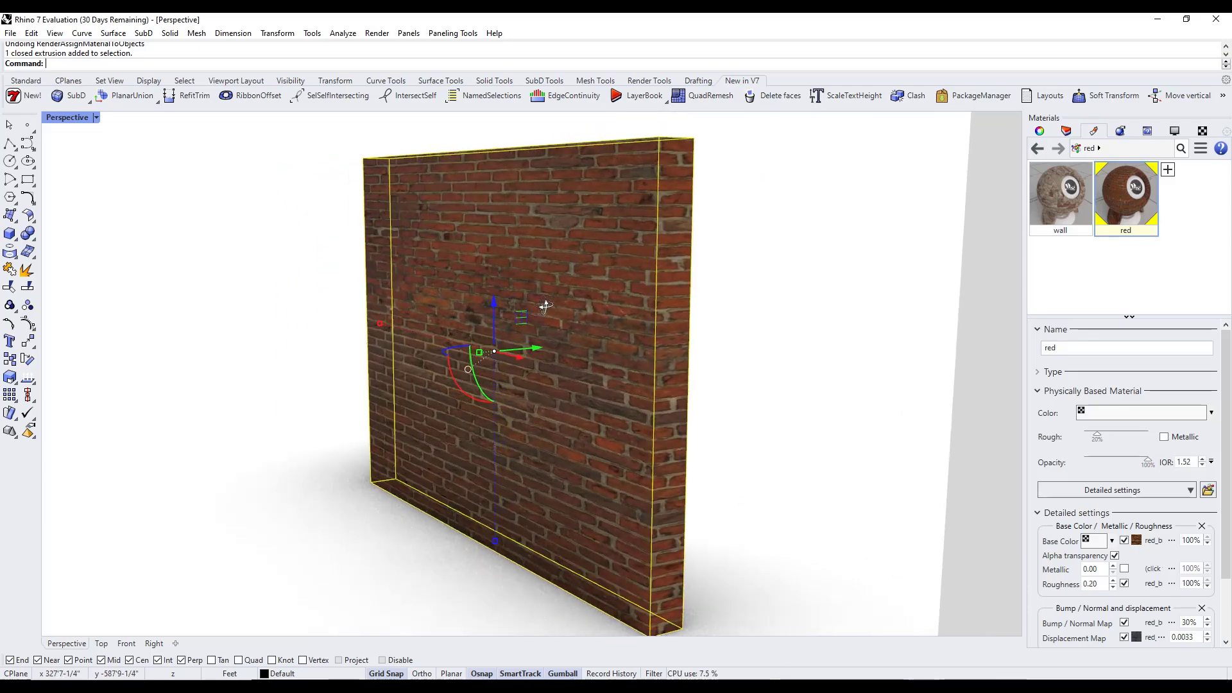
pyautogui.scroll(5, 540, 325)
pyautogui.scroll(-3, 638, 335)
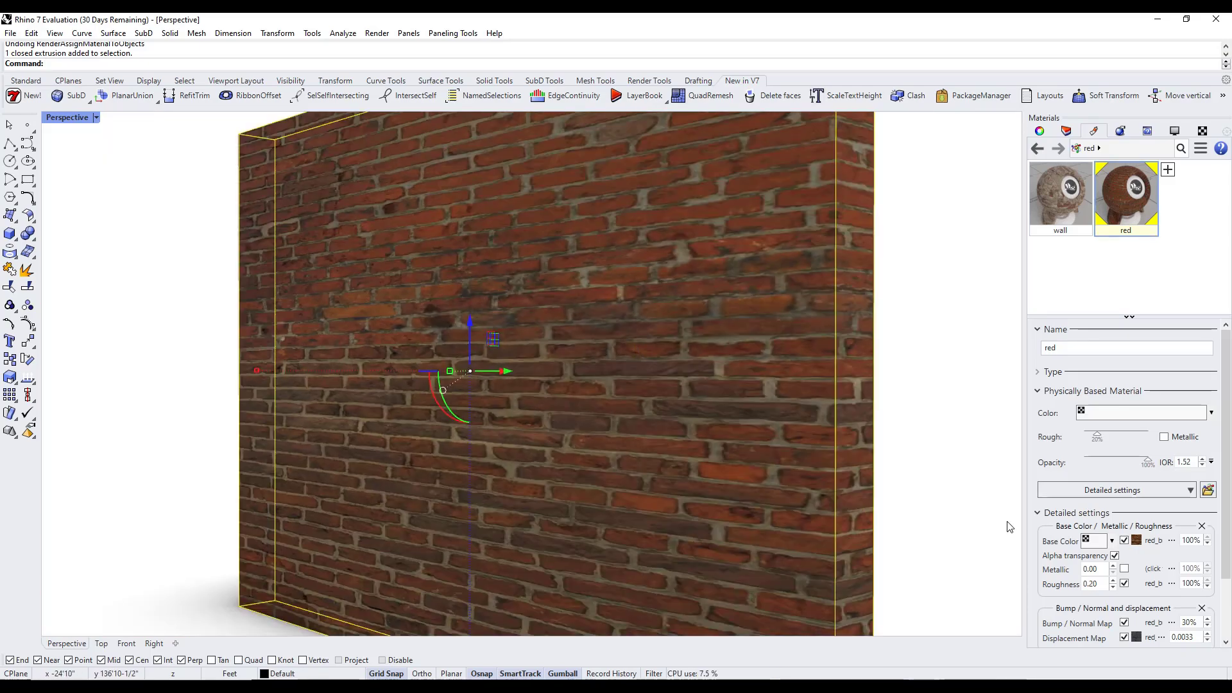
pyautogui.scroll(-3, 1123, 526)
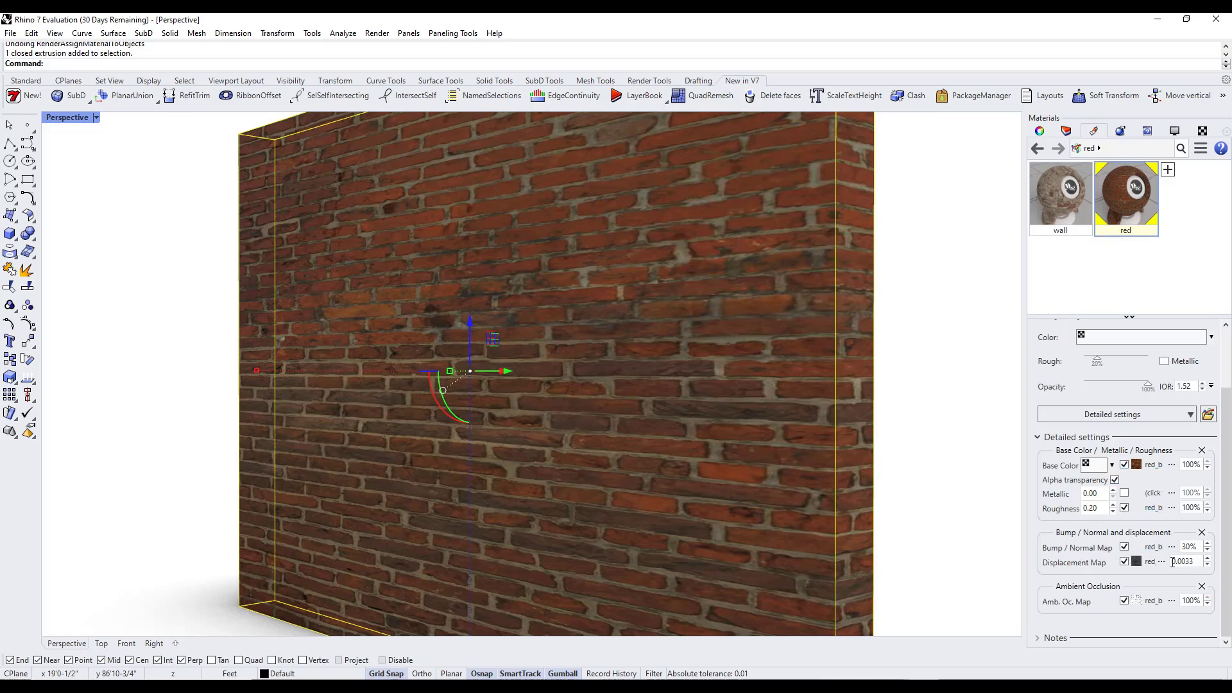
pyautogui.scroll(-3, 698, 402)
pyautogui.moveTo(699, 402); pyautogui.dragTo(648, 395, button='right')
pyautogui.click(1038, 131)
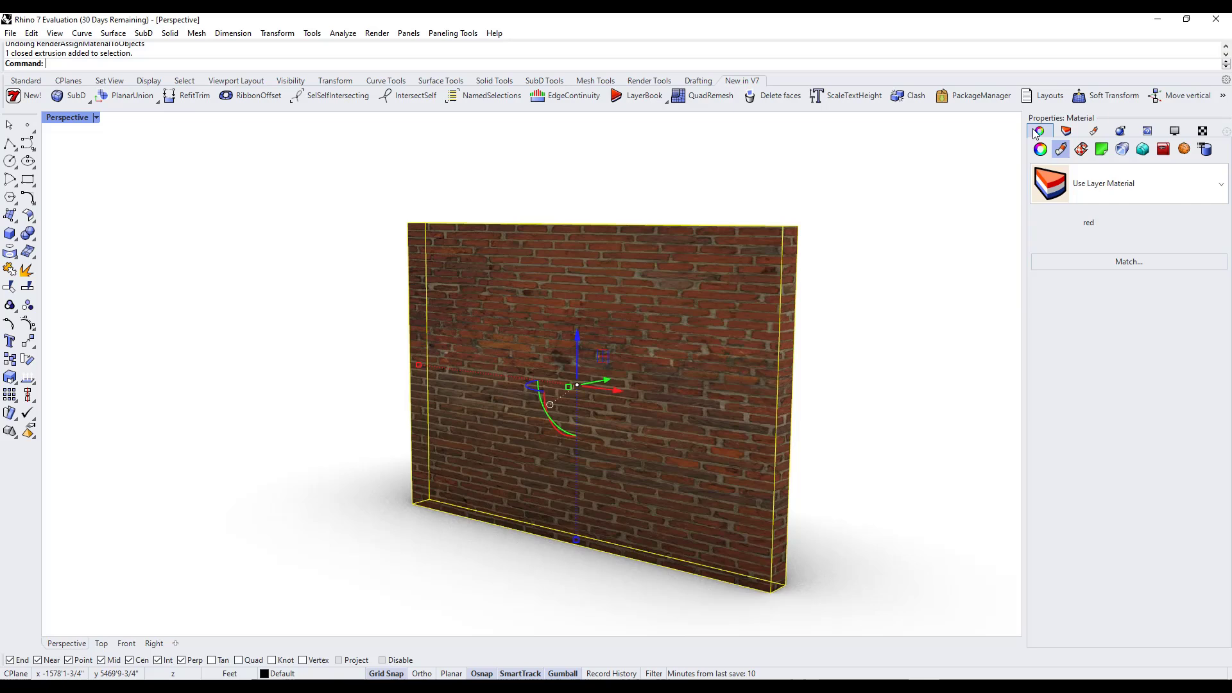
# Apply capped box mapping to the wall, spanning its base corners and top height.
pyautogui.click(1082, 150)
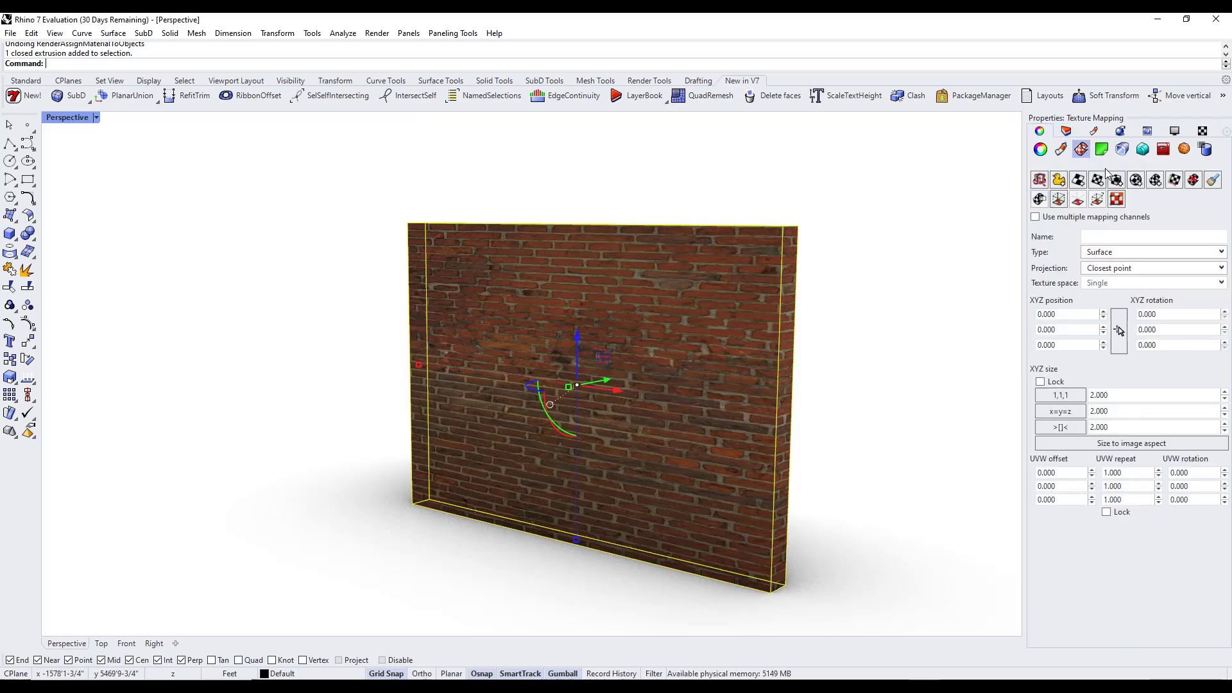
pyautogui.click(1117, 182)
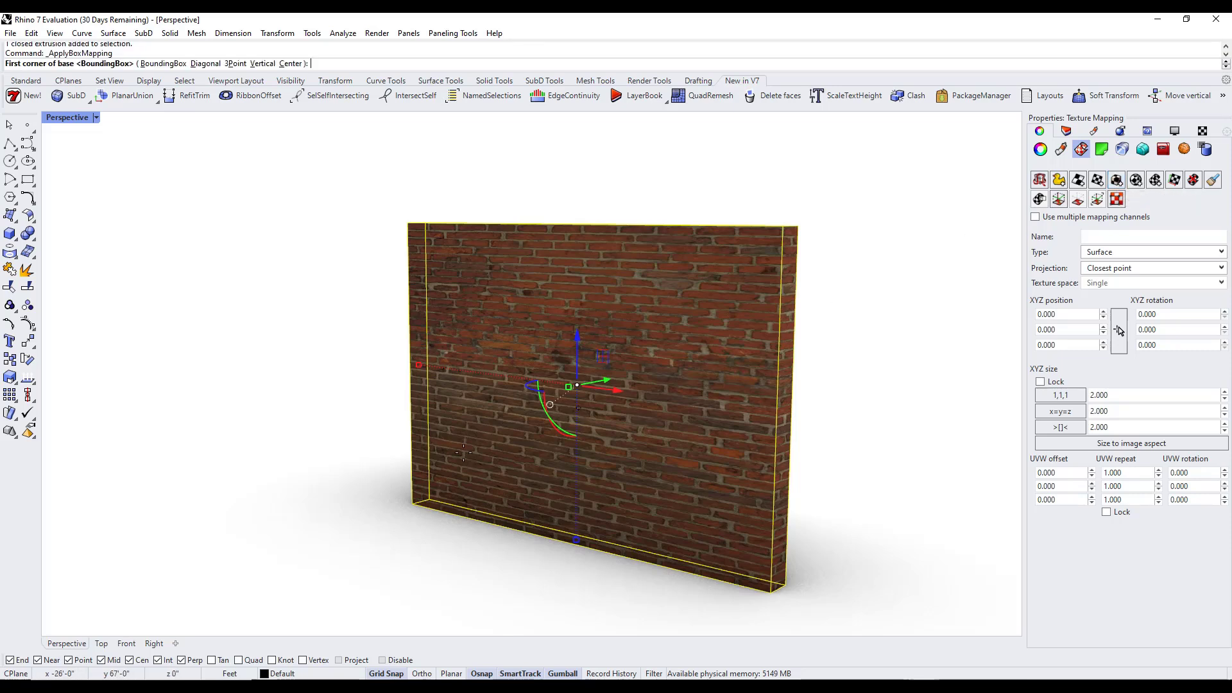
pyautogui.click(412, 504)
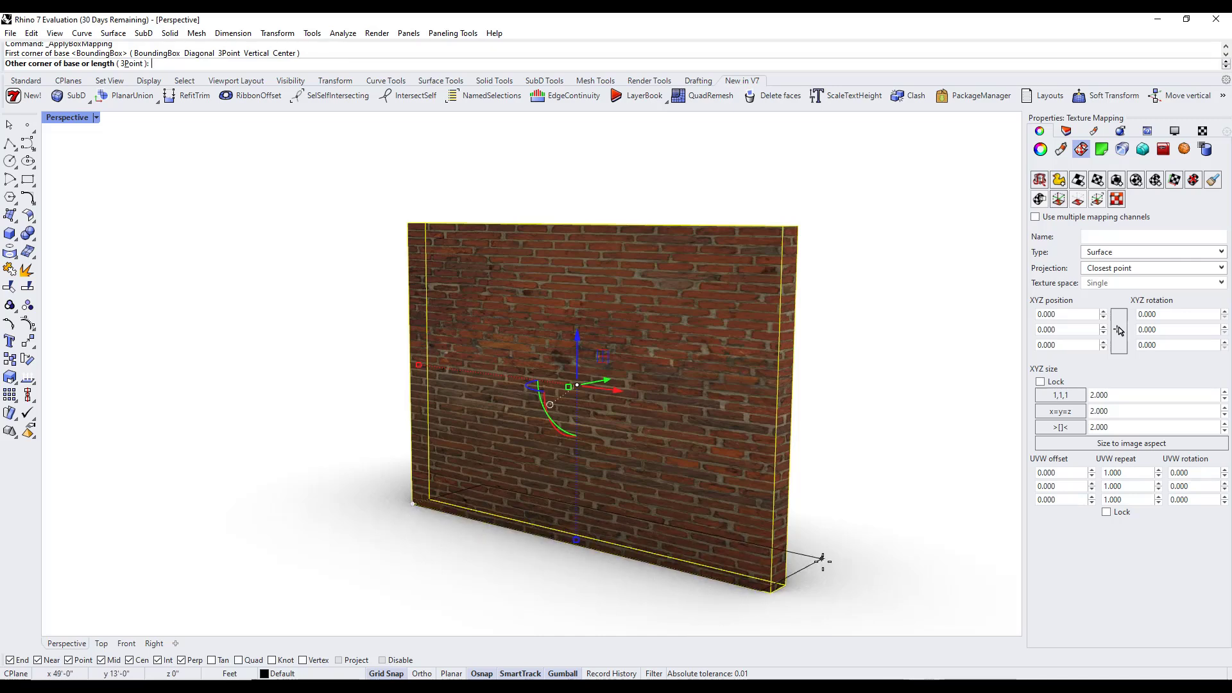
pyautogui.click(785, 584)
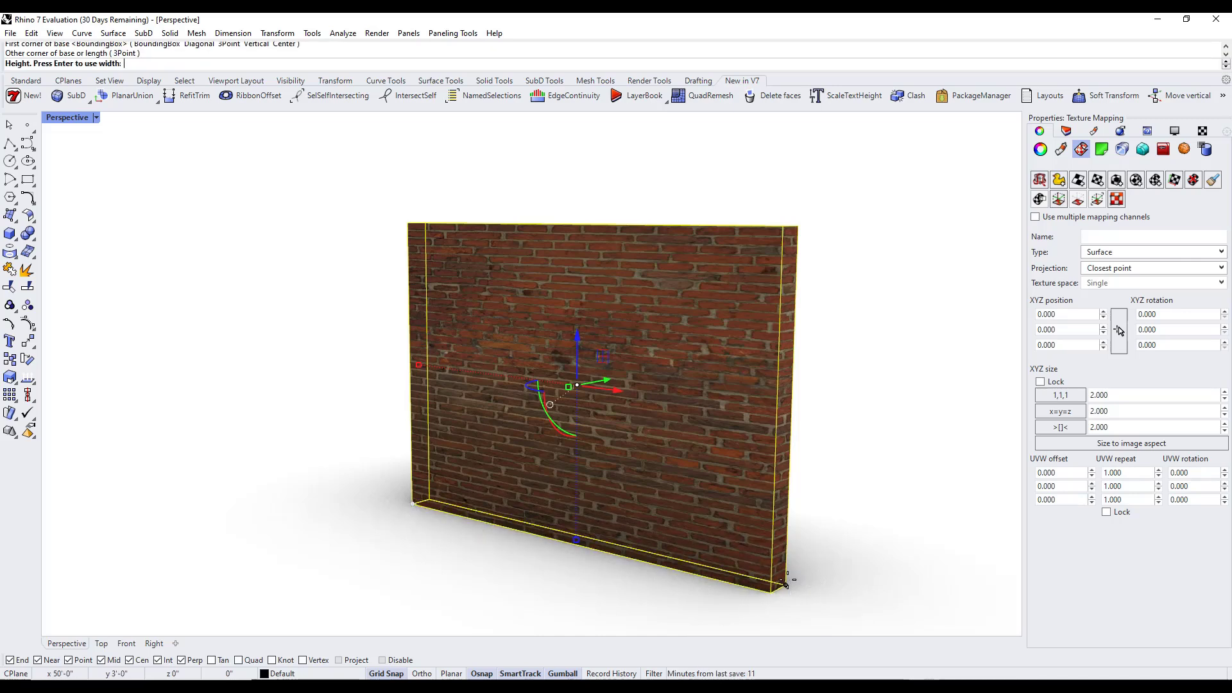
pyautogui.click(797, 229)
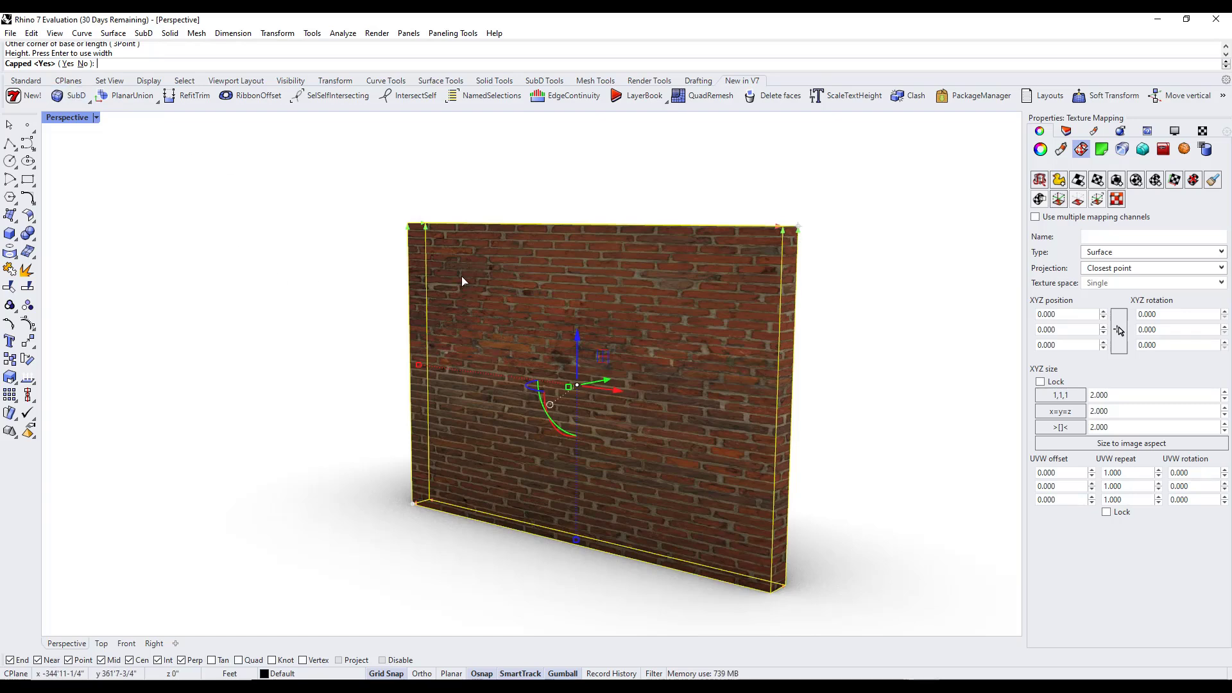
pyautogui.click(720, 401)
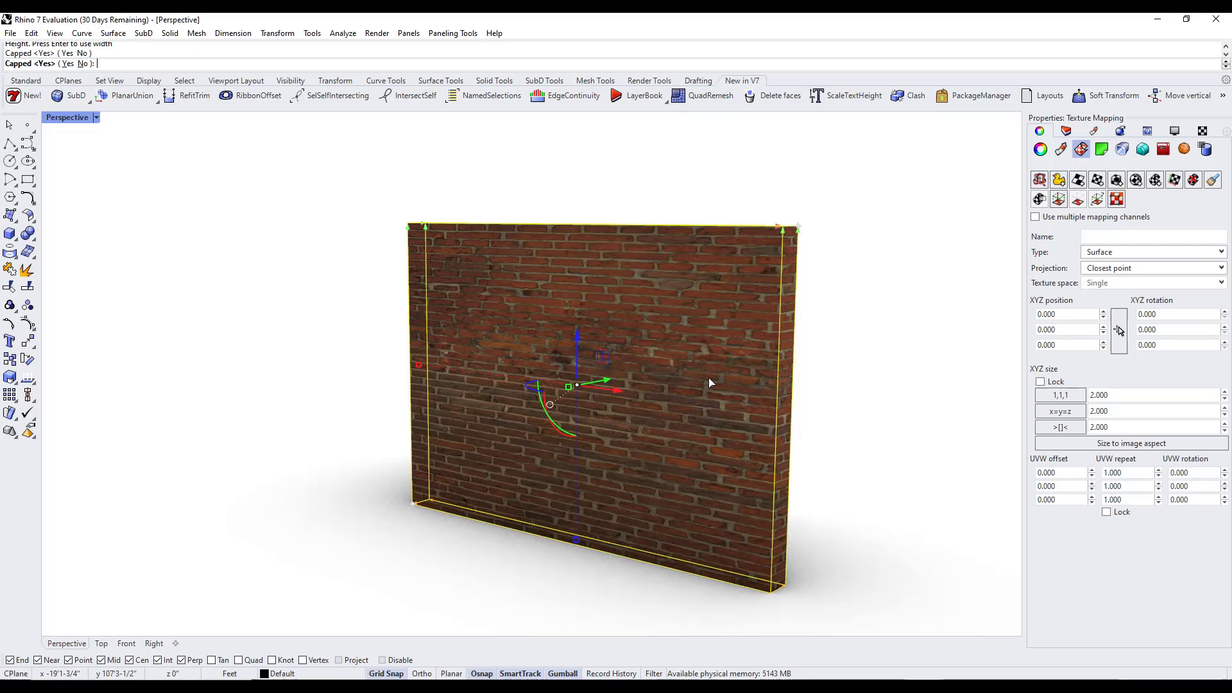
pyautogui.press('Return')
pyautogui.scroll(5, 709, 377)
pyautogui.moveTo(583, 350); pyautogui.dragTo(608, 358, button='right')
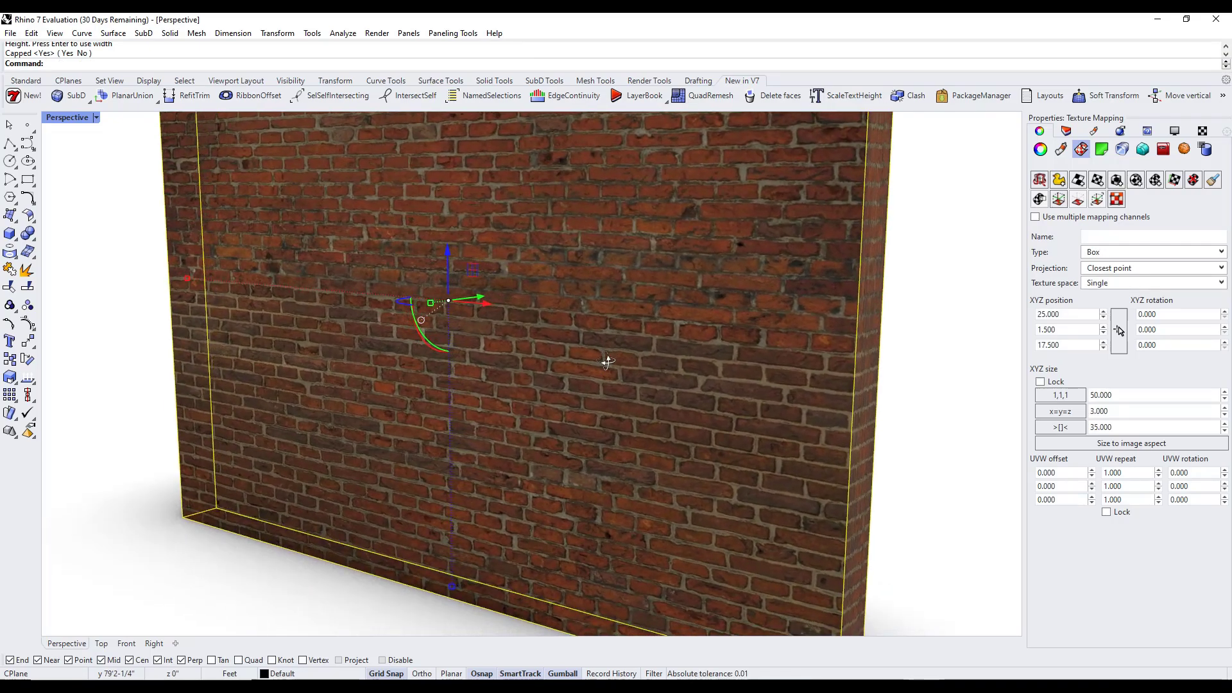
pyautogui.scroll(-5, 729, 310)
pyautogui.scroll(10, 726, 333)
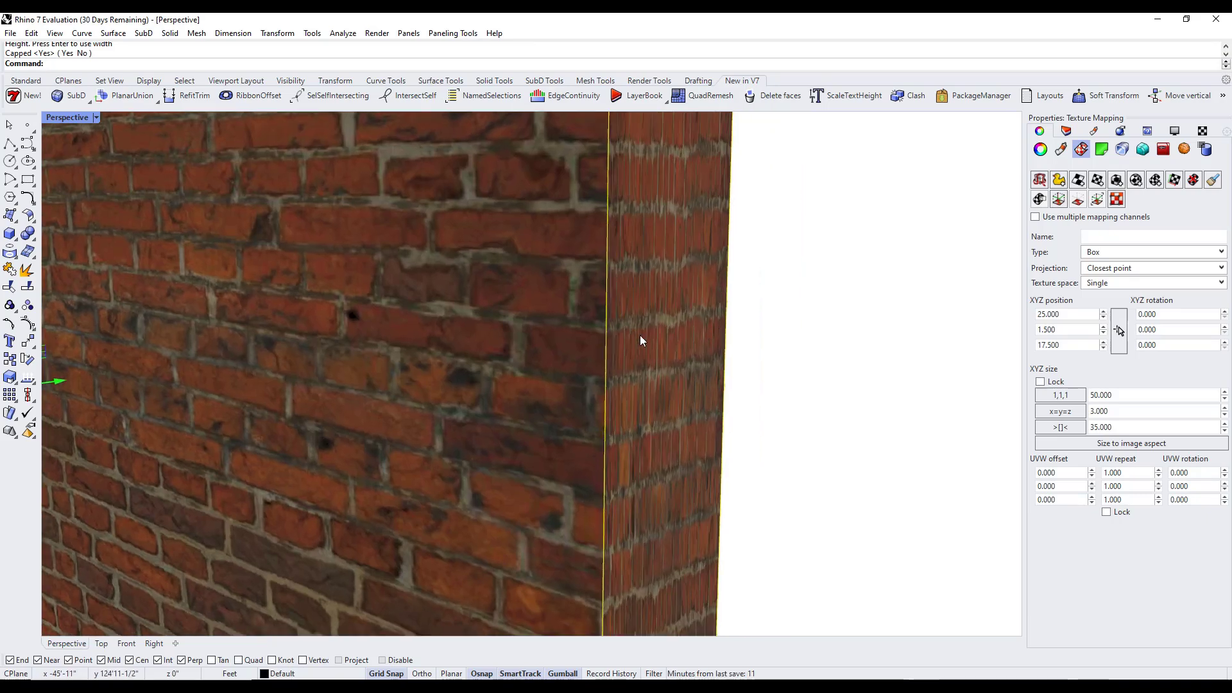
pyautogui.scroll(-6, 680, 334)
# Use MappingWidget on the default channel to stretch the box's Y size to 29.
pyautogui.write('MappingWidget')
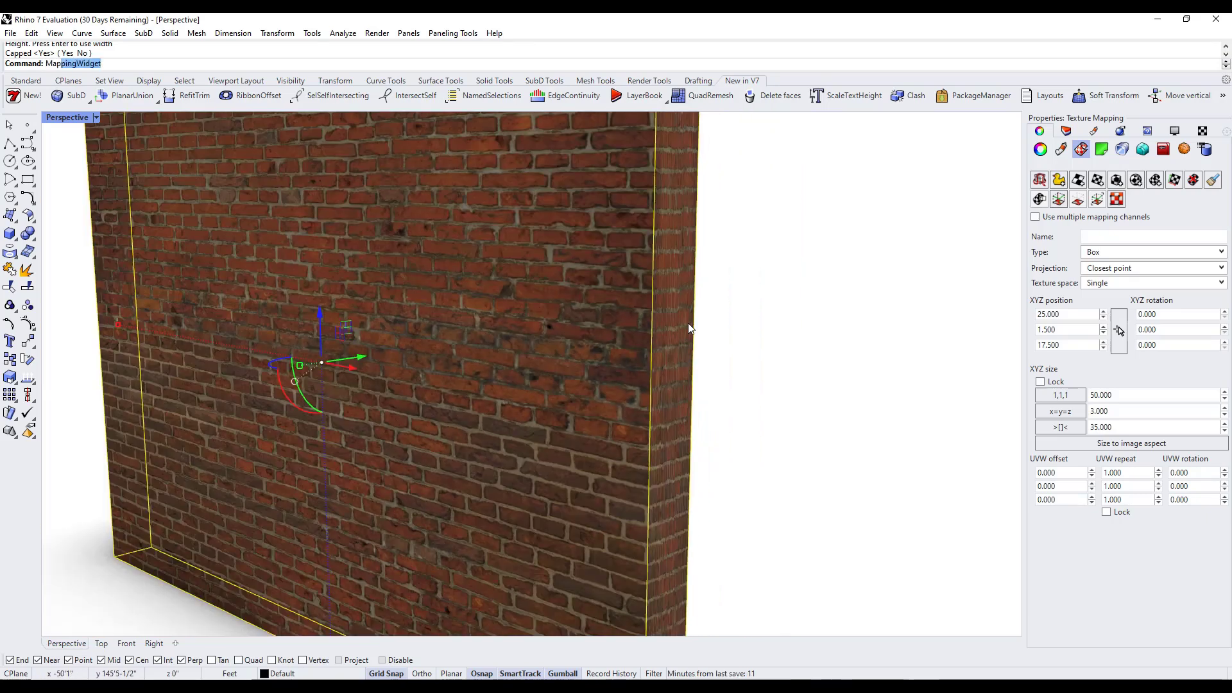
pyautogui.press('Return')
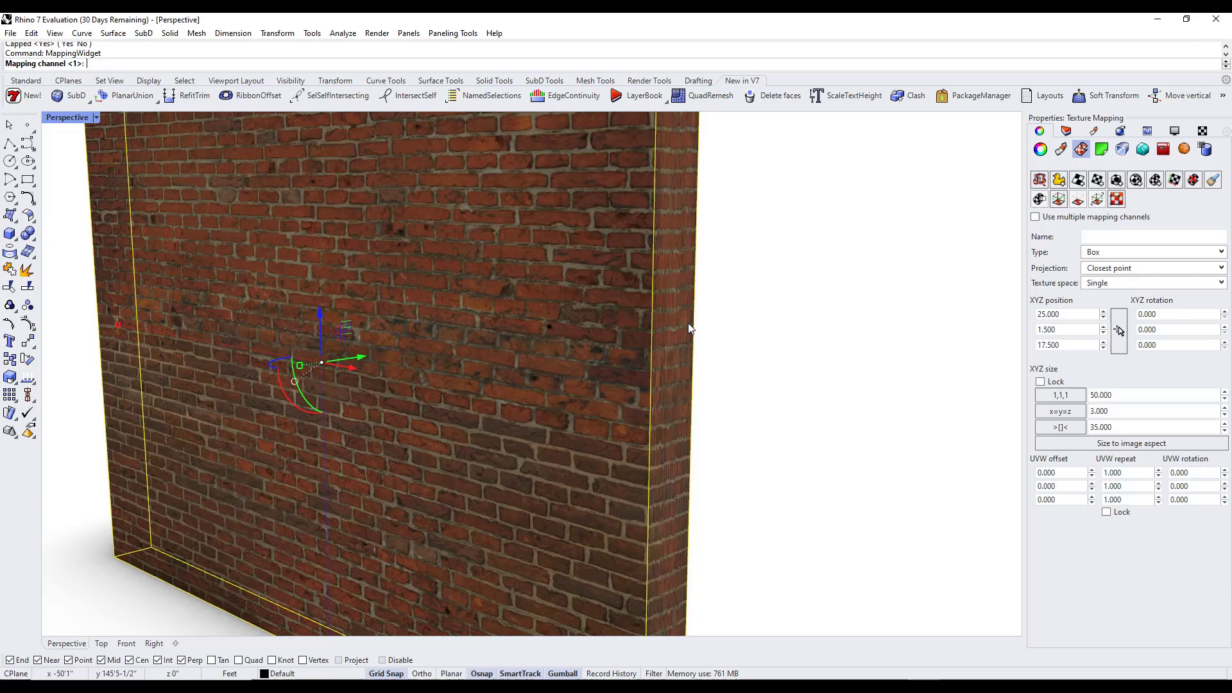
pyautogui.scroll(-3, 478, 252)
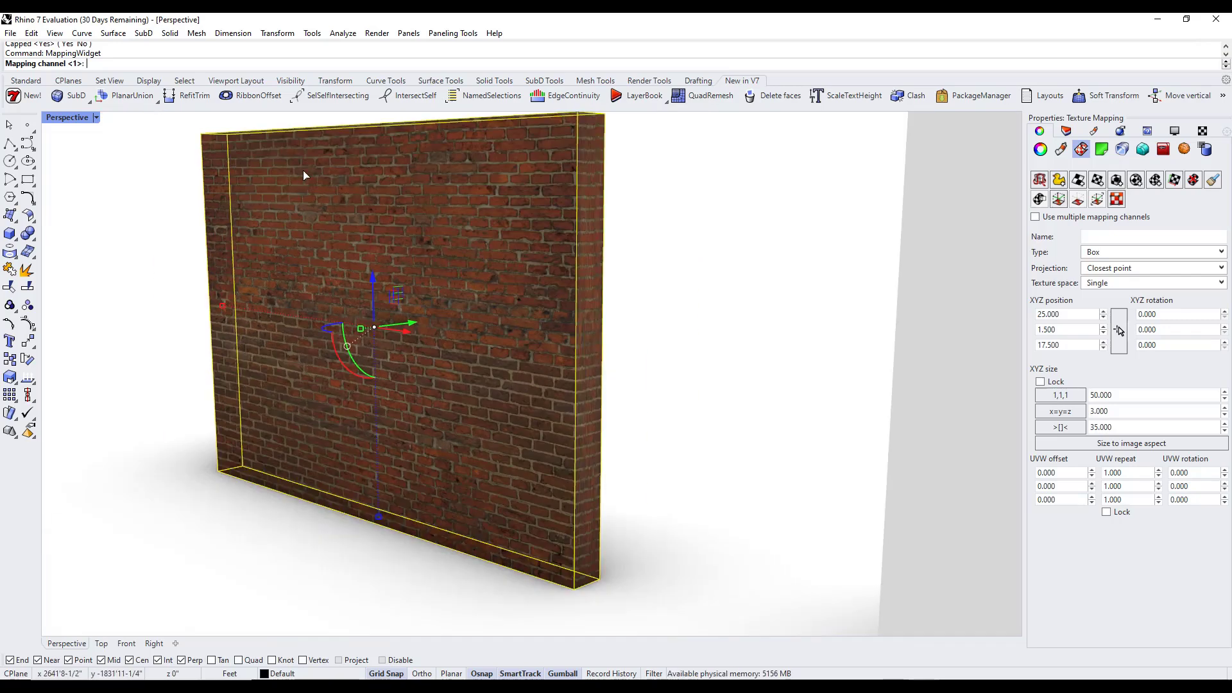
pyautogui.press('Return')
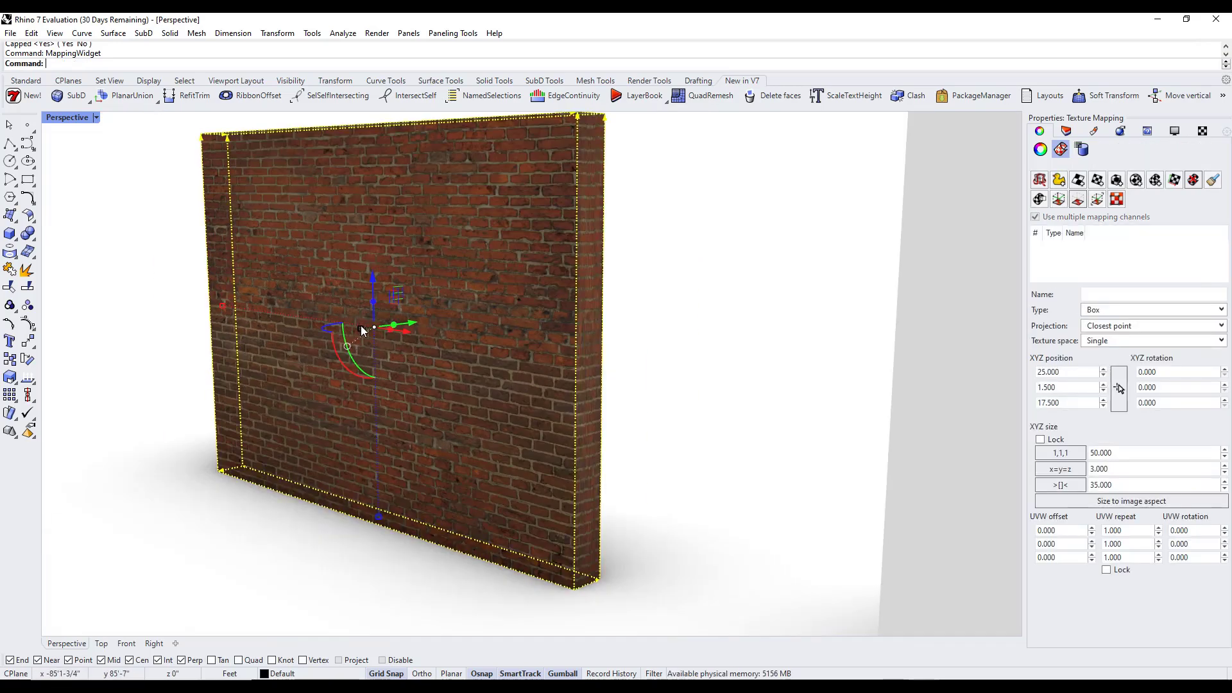
pyautogui.moveTo(360, 330)
pyautogui.mouseDown(button='right')
pyautogui.moveTo(378, 340)
pyautogui.moveTo(364, 352)
pyautogui.mouseUp(button='right')
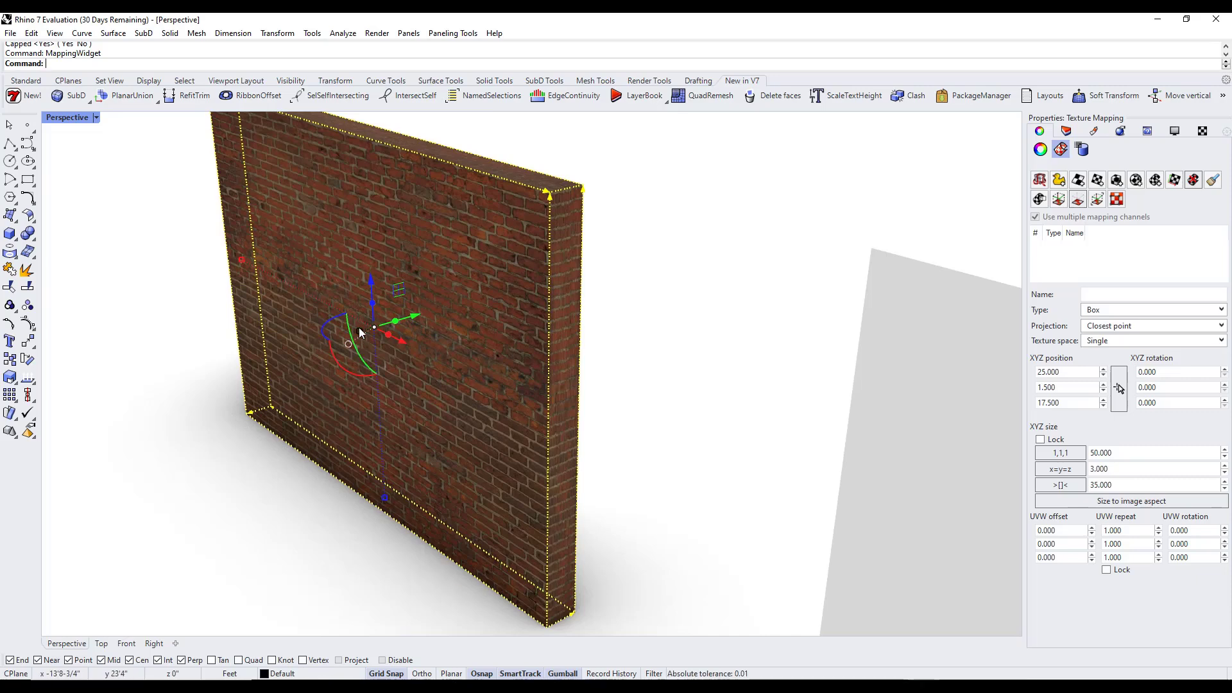
pyautogui.moveTo(359, 331); pyautogui.dragTo(222, 371)
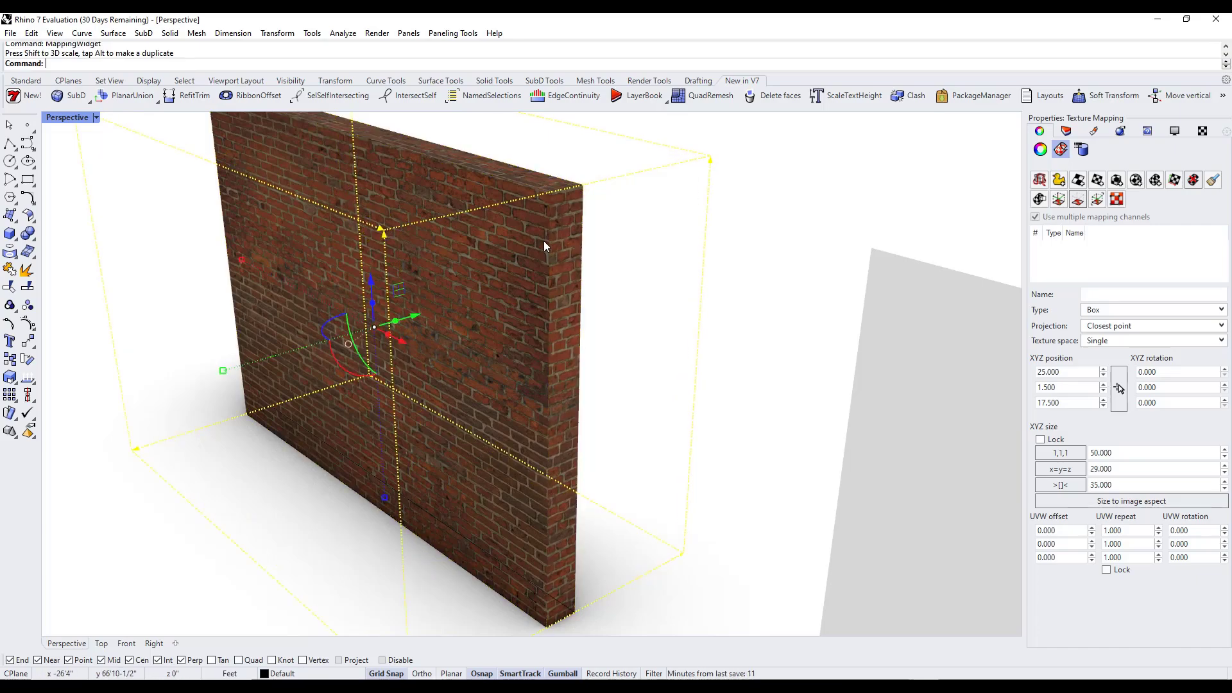
pyautogui.scroll(10, 544, 244)
pyautogui.scroll(-10, 545, 238)
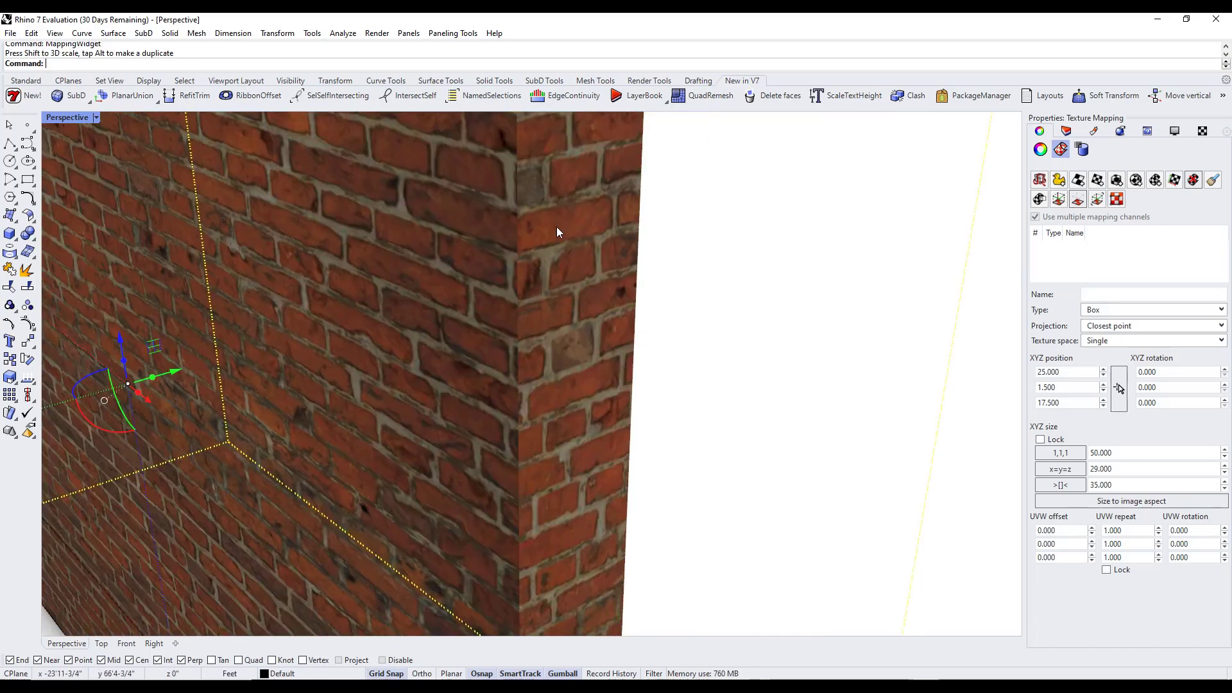
pyautogui.moveTo(480, 321); pyautogui.dragTo(468, 302, button='right')
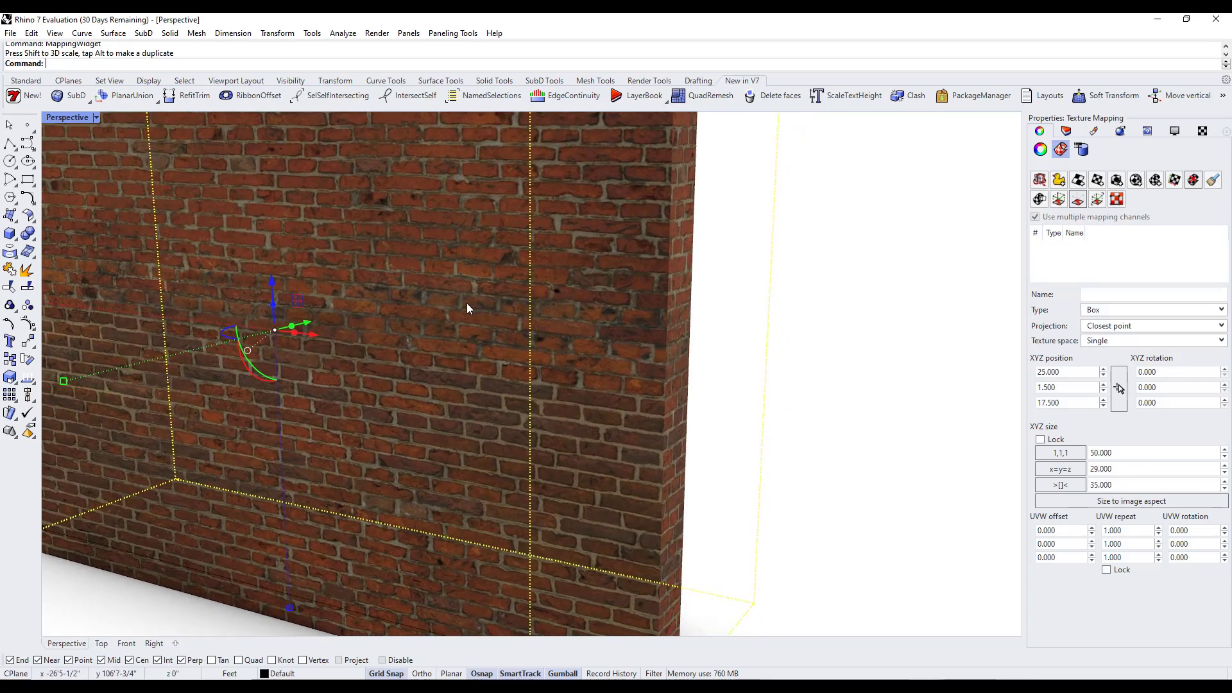
# Start the MappingWidgetOff command to hide the mapping widget.
pyautogui.press('Return')
pyautogui.press('Return')
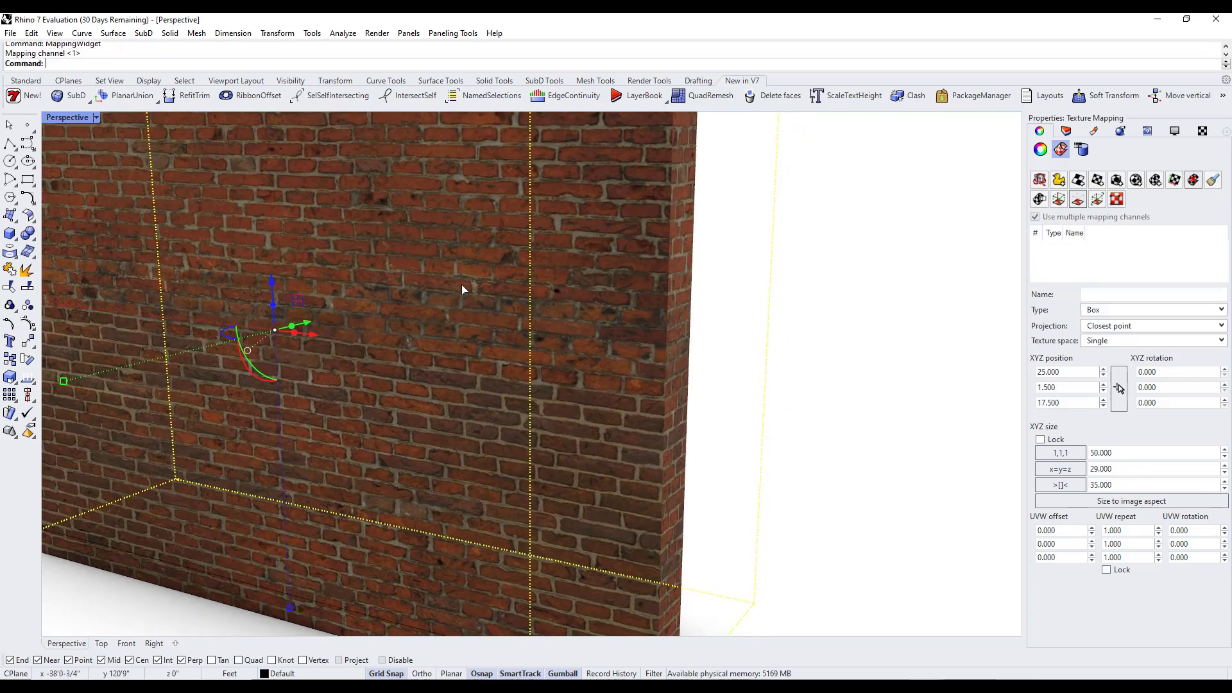
pyautogui.write('MPa')
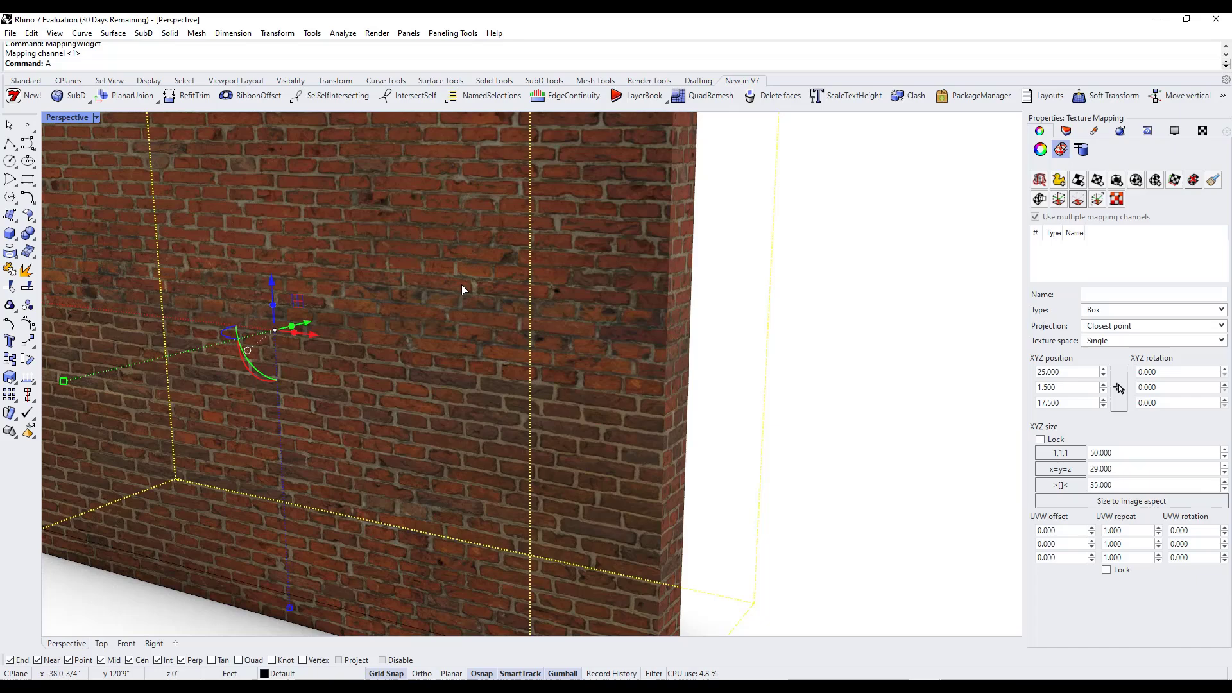
pyautogui.press('BackSpace')
pyautogui.press('BackSpace')
pyautogui.write('appingWidget')
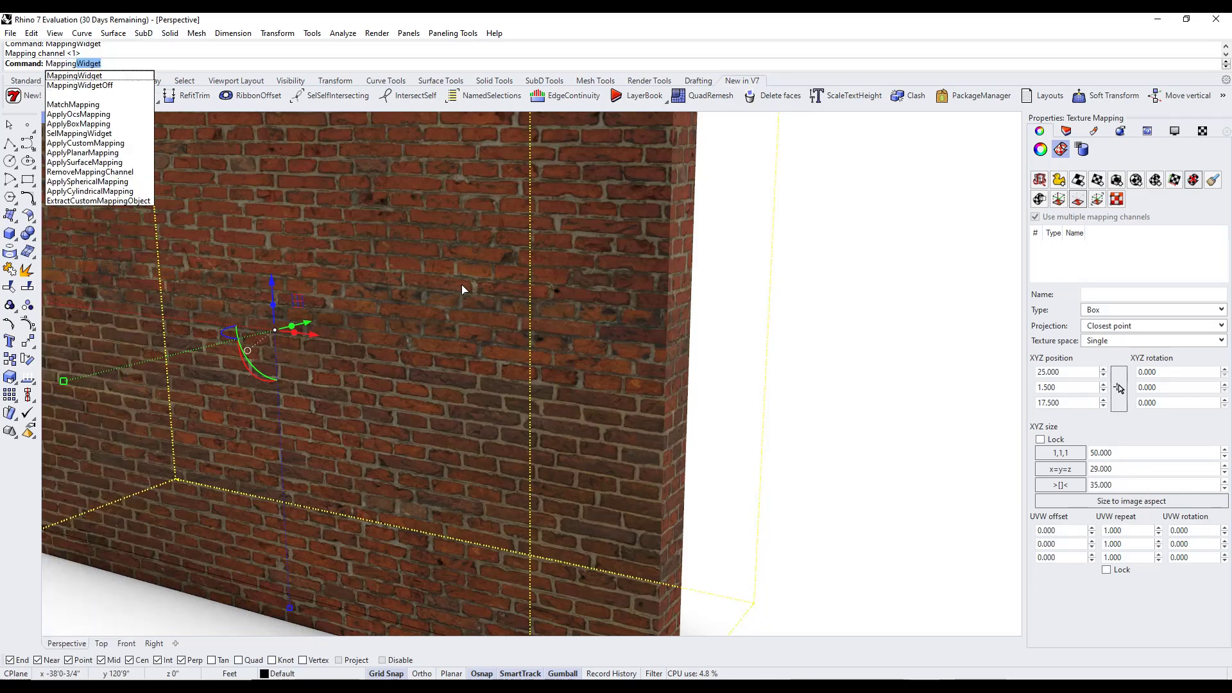
pyautogui.press('Down')
pyautogui.press('Down')
# Hide the mapping widget and orbit to a nearly frontal view of the brick wall.
pyautogui.press('Return')
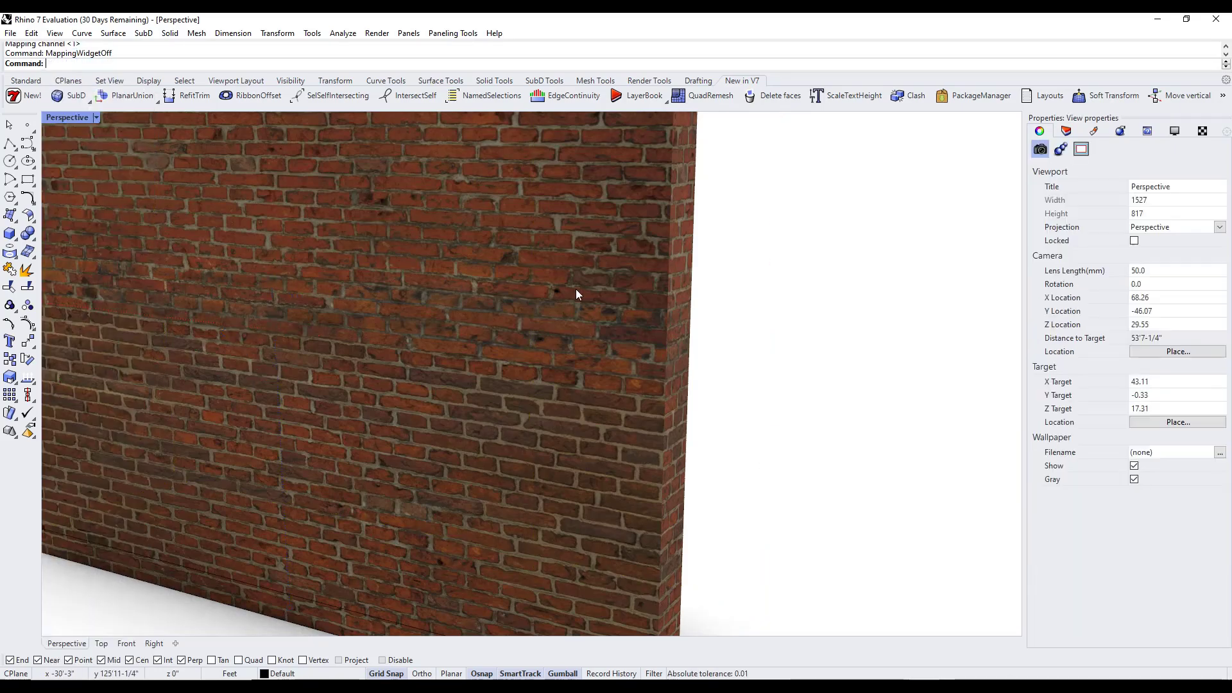
pyautogui.scroll(-5, 392, 252)
pyautogui.moveTo(393, 253); pyautogui.dragTo(487, 269, button='right')
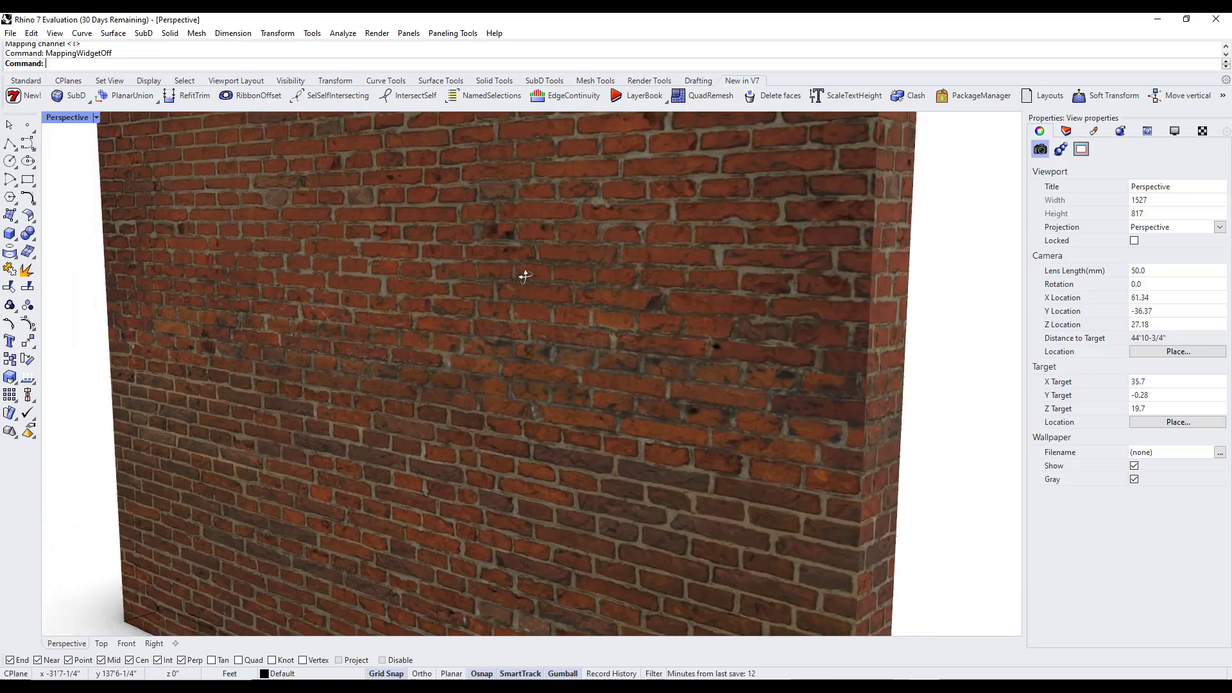
pyautogui.scroll(6, 614, 272)
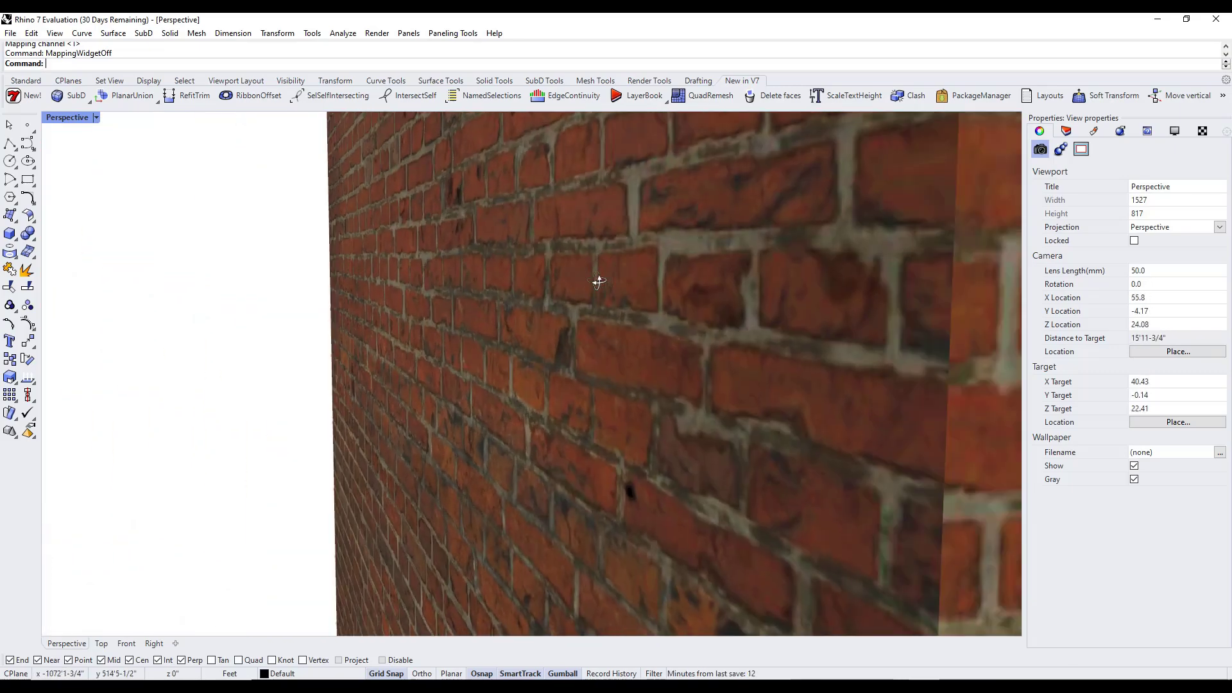
pyautogui.moveTo(598, 281); pyautogui.dragTo(706, 279, button='right')
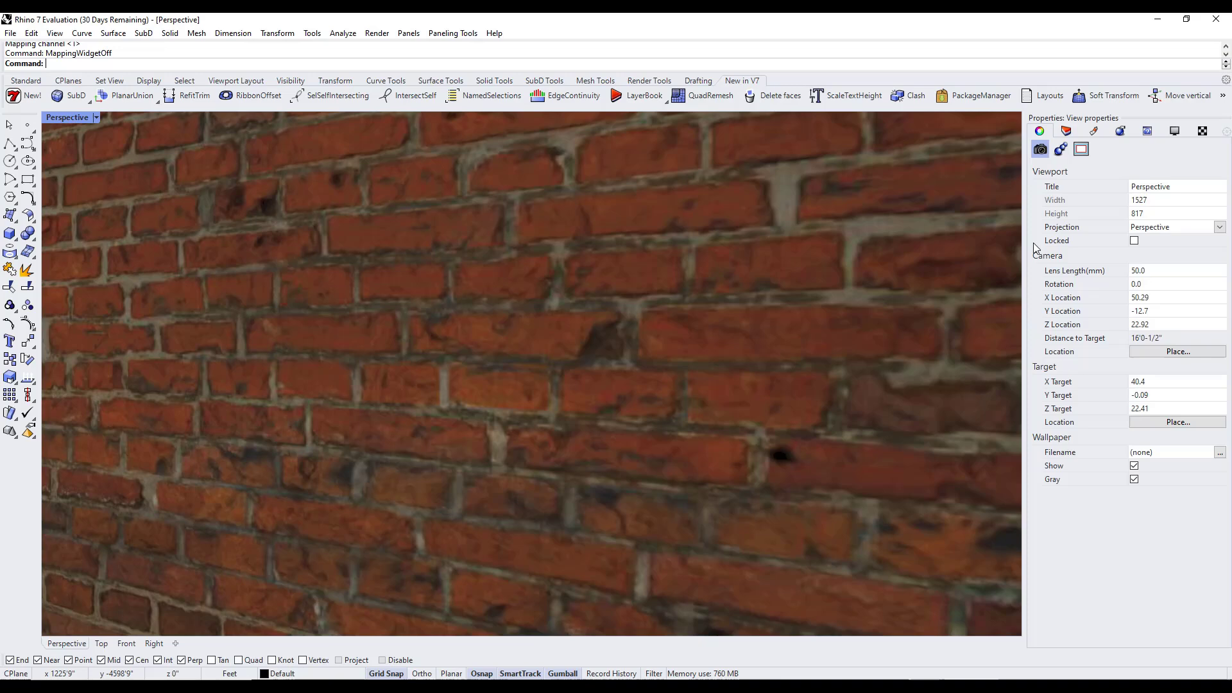
# Select the wall and view the red material's settings: bump 30%, displacement 0.0033.
pyautogui.click(923, 229)
pyautogui.click(1094, 131)
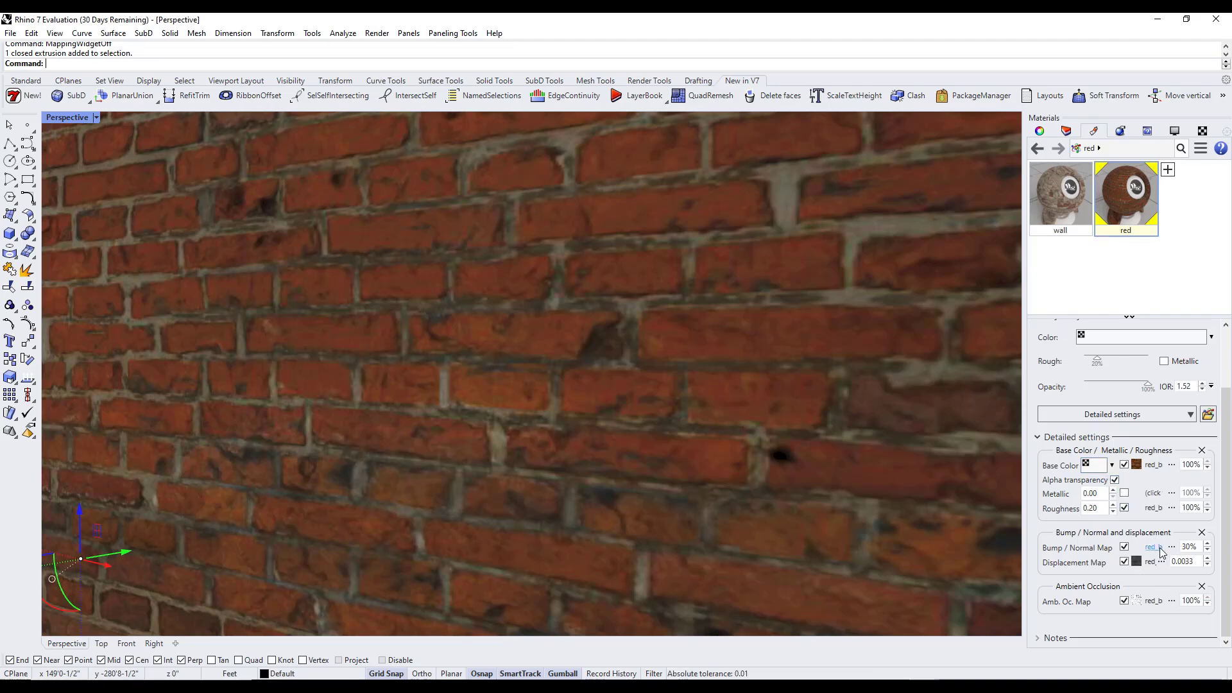
pyautogui.scroll(-5, 633, 385)
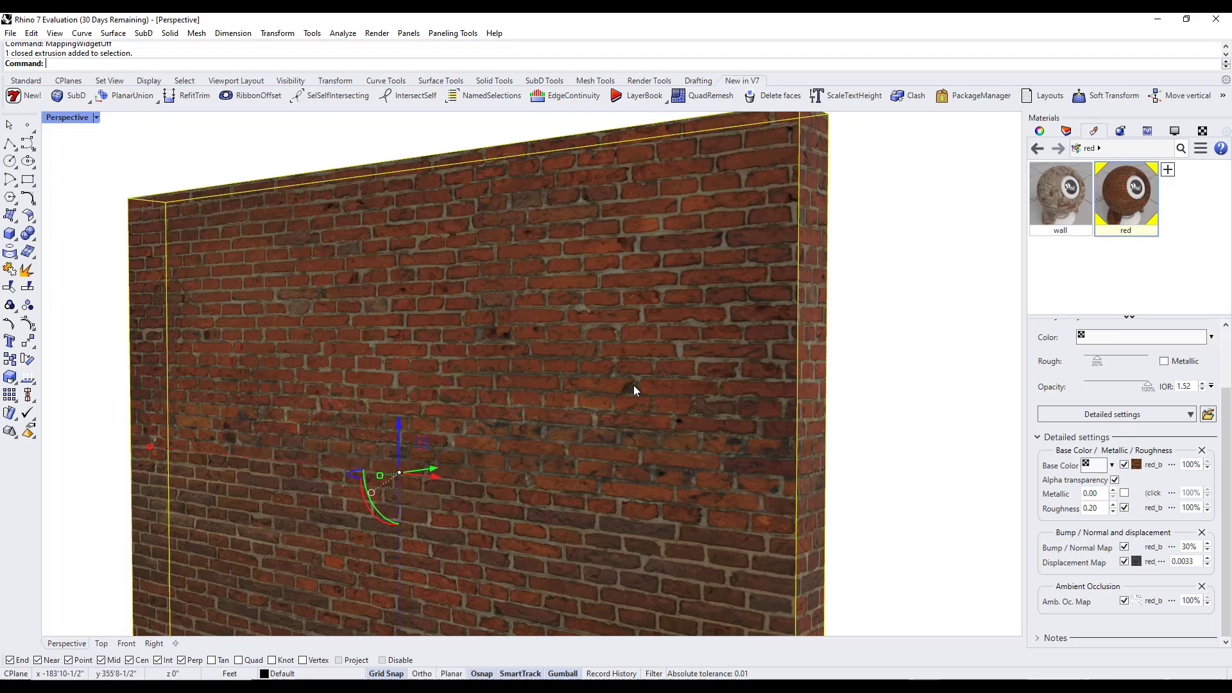
pyautogui.scroll(-2, 573, 363)
pyautogui.moveTo(539, 366); pyautogui.dragTo(523, 371, button='right')
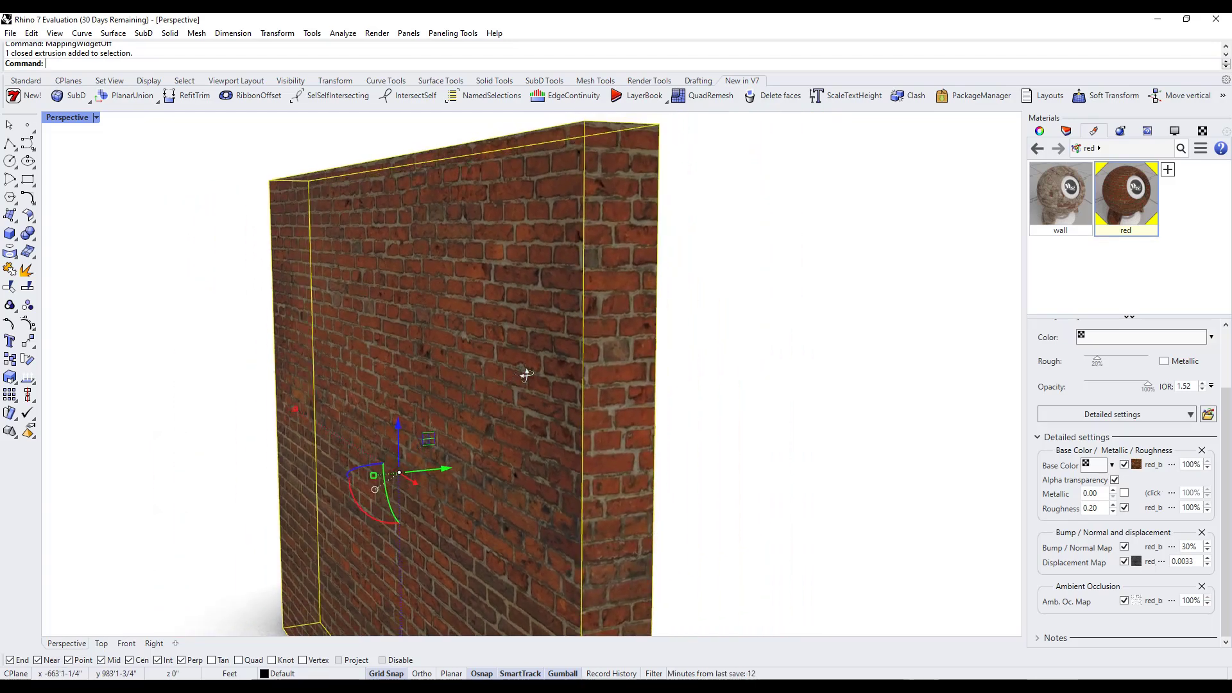
pyautogui.scroll(8, 573, 255)
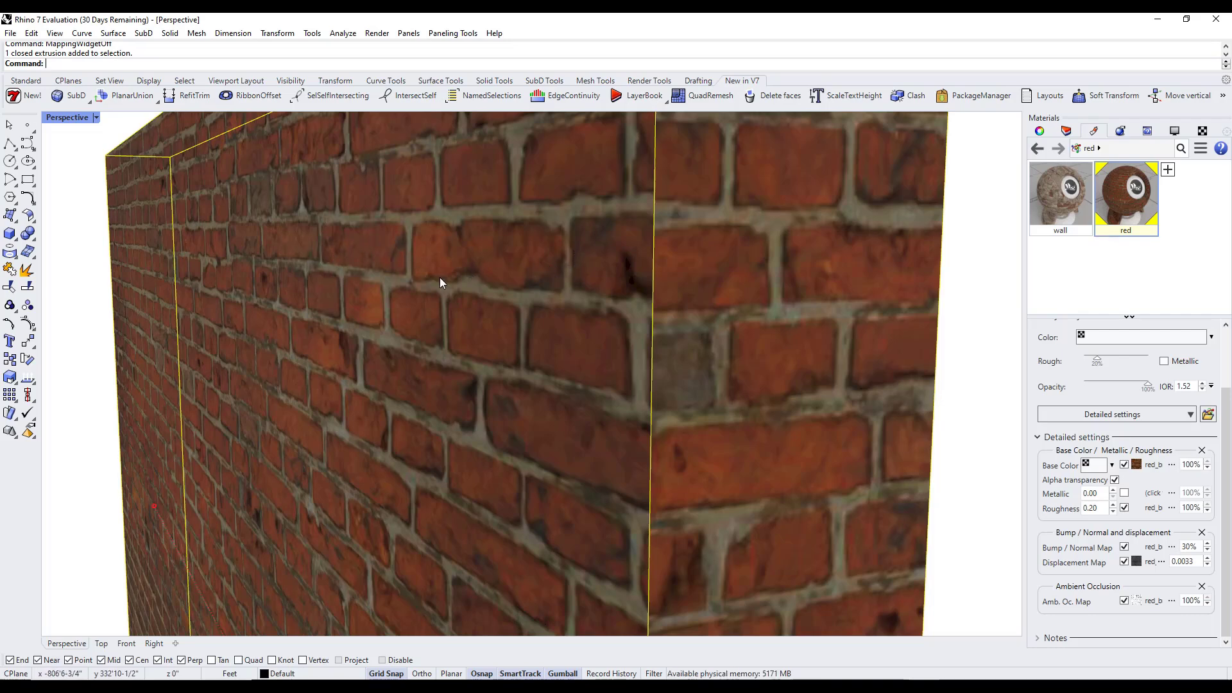
pyautogui.scroll(-2, 503, 288)
pyautogui.scroll(2, 503, 287)
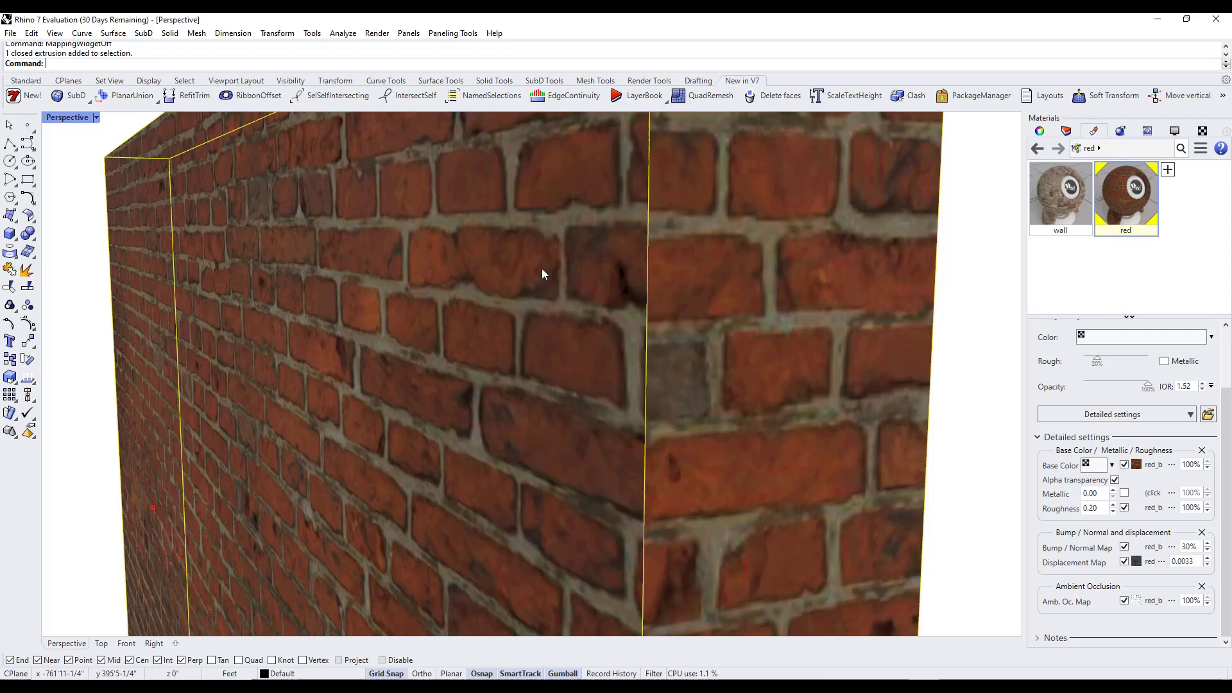
# Turn on the wall's object displacement using the red_bricks_04_disp_1k texture.
pyautogui.click(1040, 131)
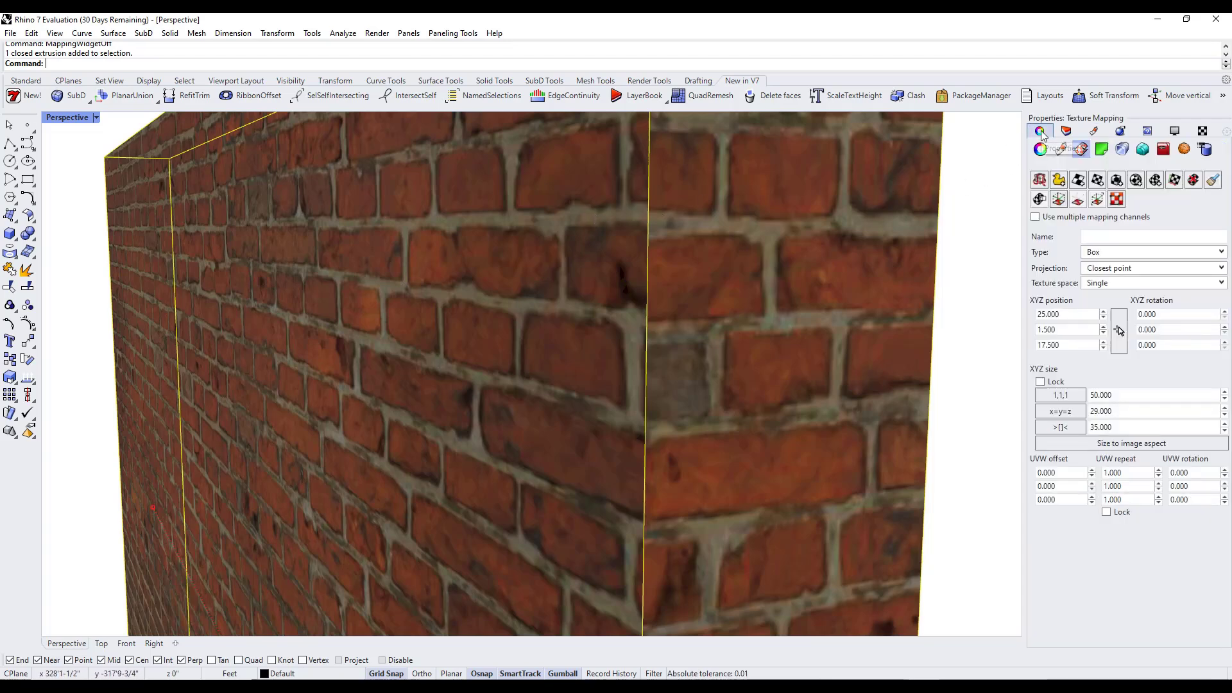
pyautogui.click(1184, 150)
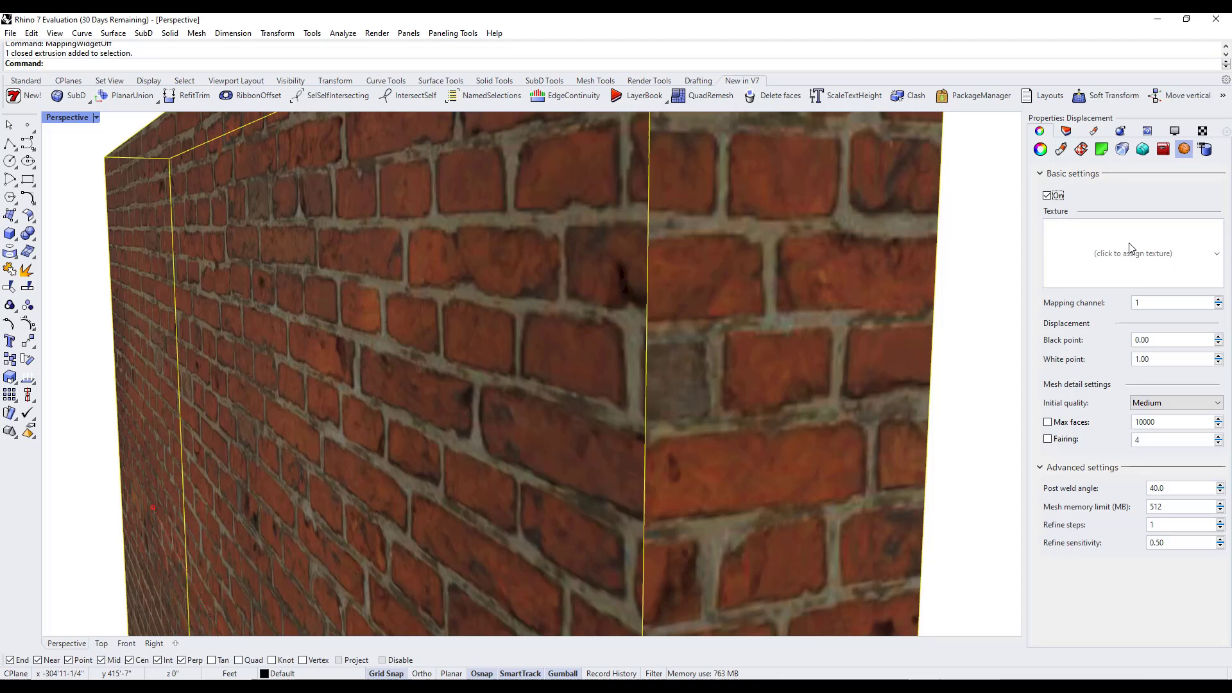
pyautogui.click(1086, 261)
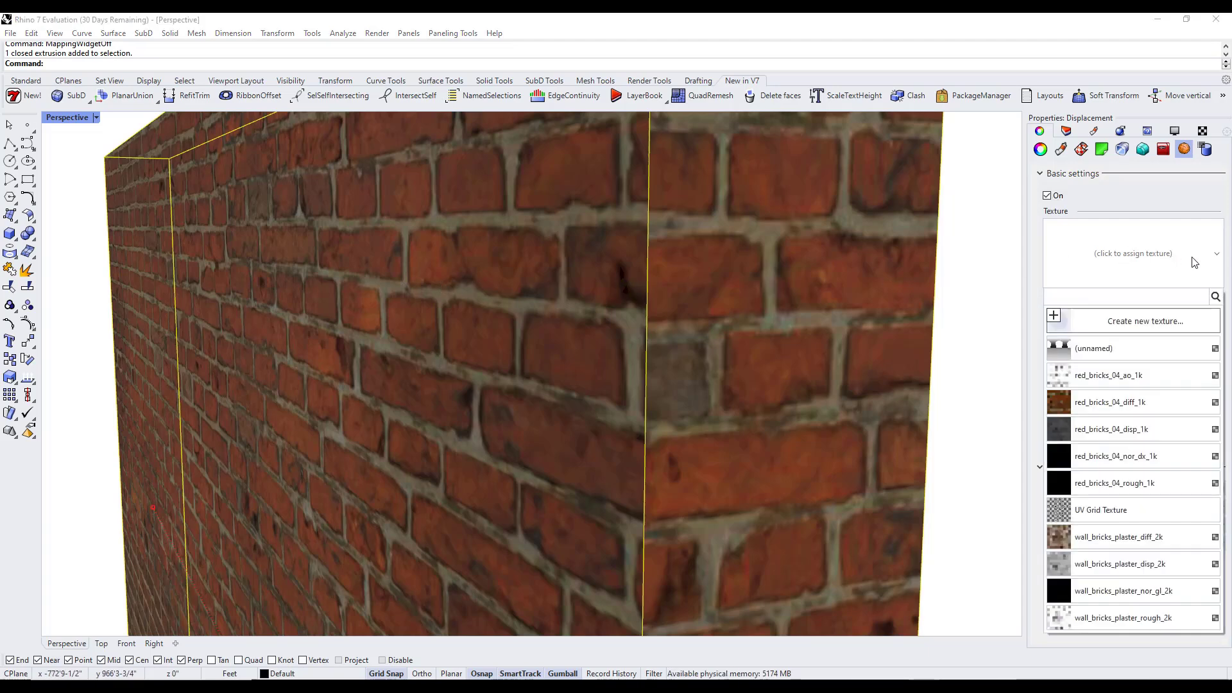
pyautogui.click(1135, 434)
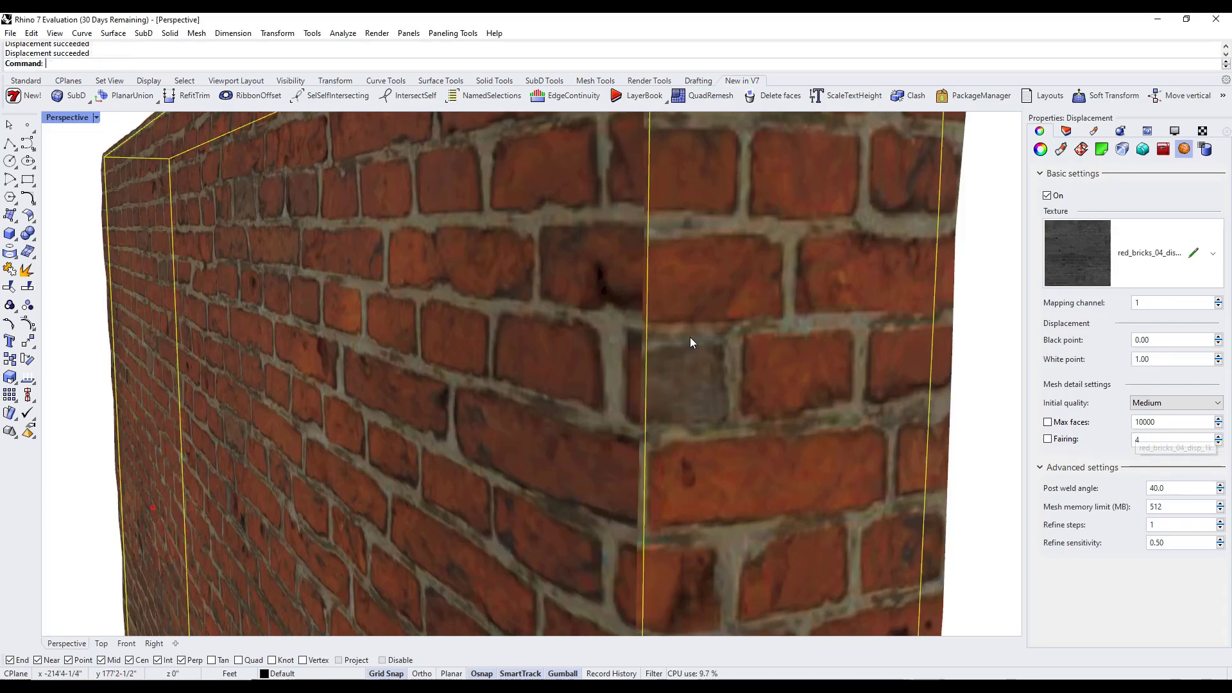
pyautogui.scroll(-5, 691, 337)
# Reselect the wall and set its displacement refine sensitivity to 1.00.
pyautogui.moveTo(618, 209)
pyautogui.mouseDown(button='right')
pyautogui.moveTo(582, 229)
pyautogui.moveTo(599, 204)
pyautogui.mouseUp(button='right')
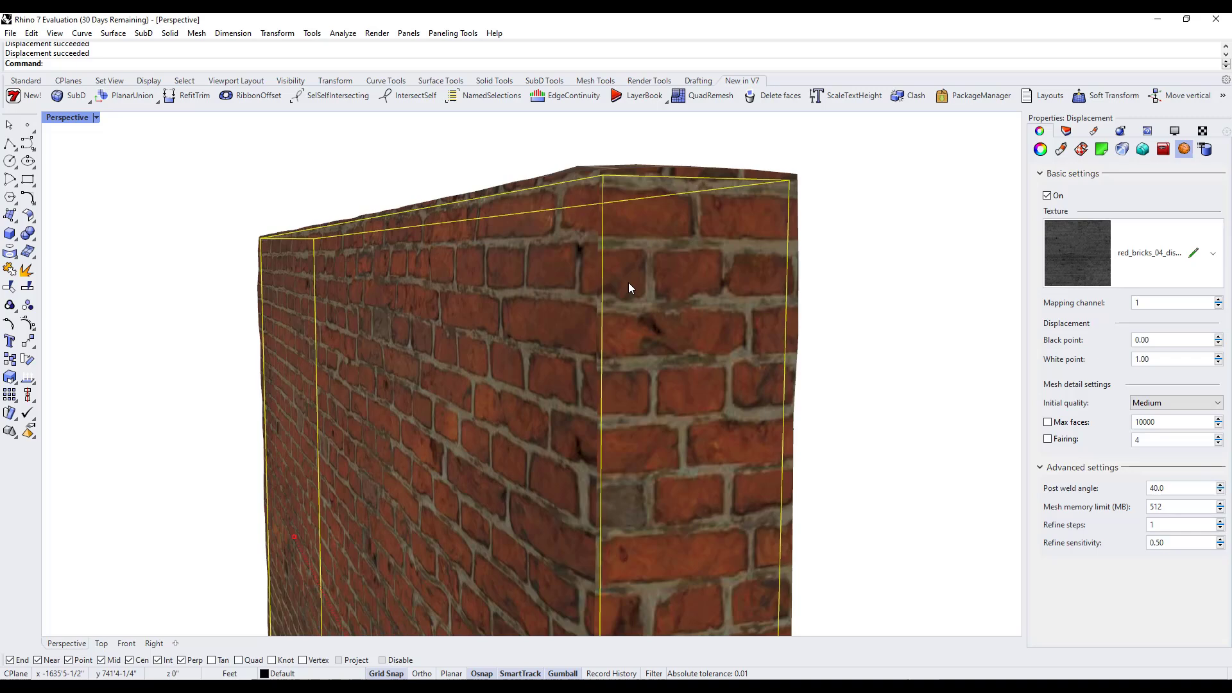
pyautogui.moveTo(593, 395); pyautogui.dragTo(693, 364, button='right')
pyautogui.click(693, 363)
pyautogui.scroll(4, 537, 407)
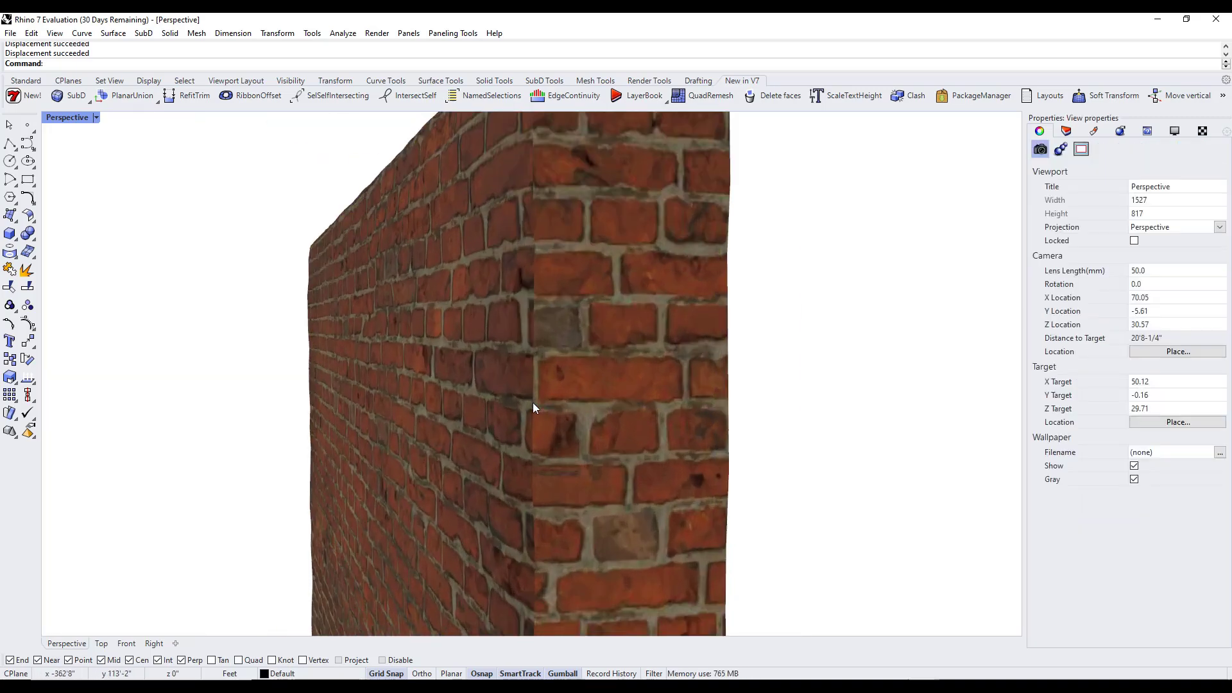
pyautogui.scroll(-5, 523, 411)
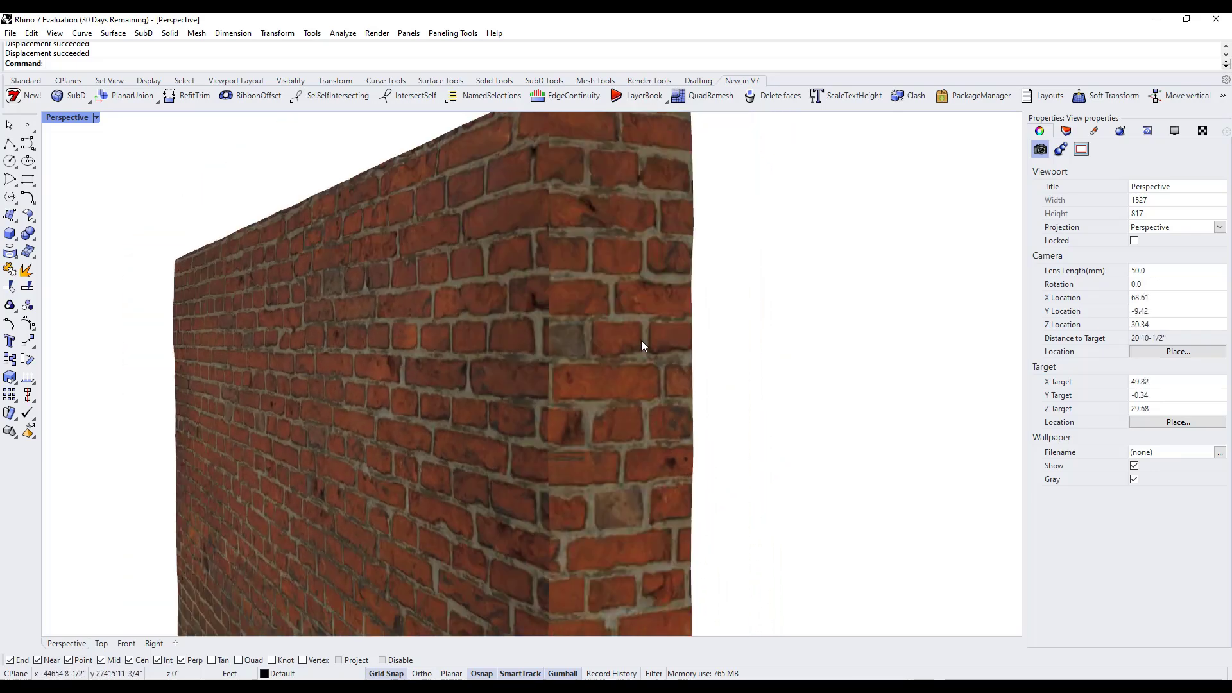
pyautogui.click(642, 339)
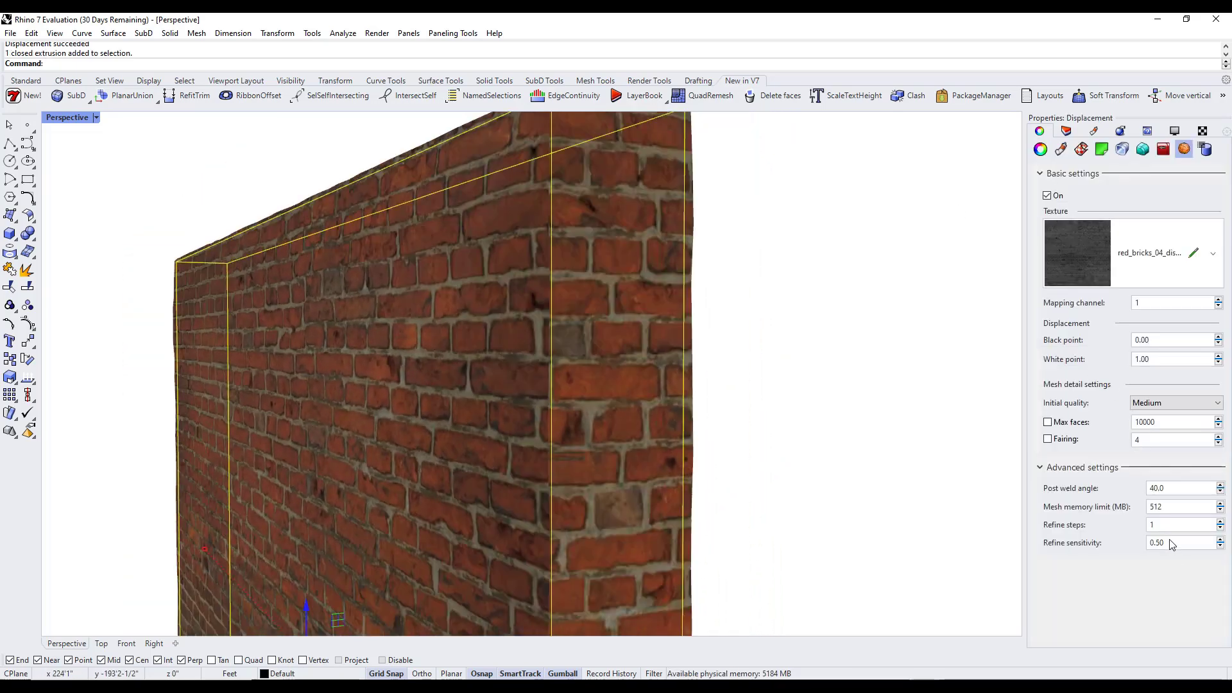
pyautogui.write('1')
pyautogui.press('Return')
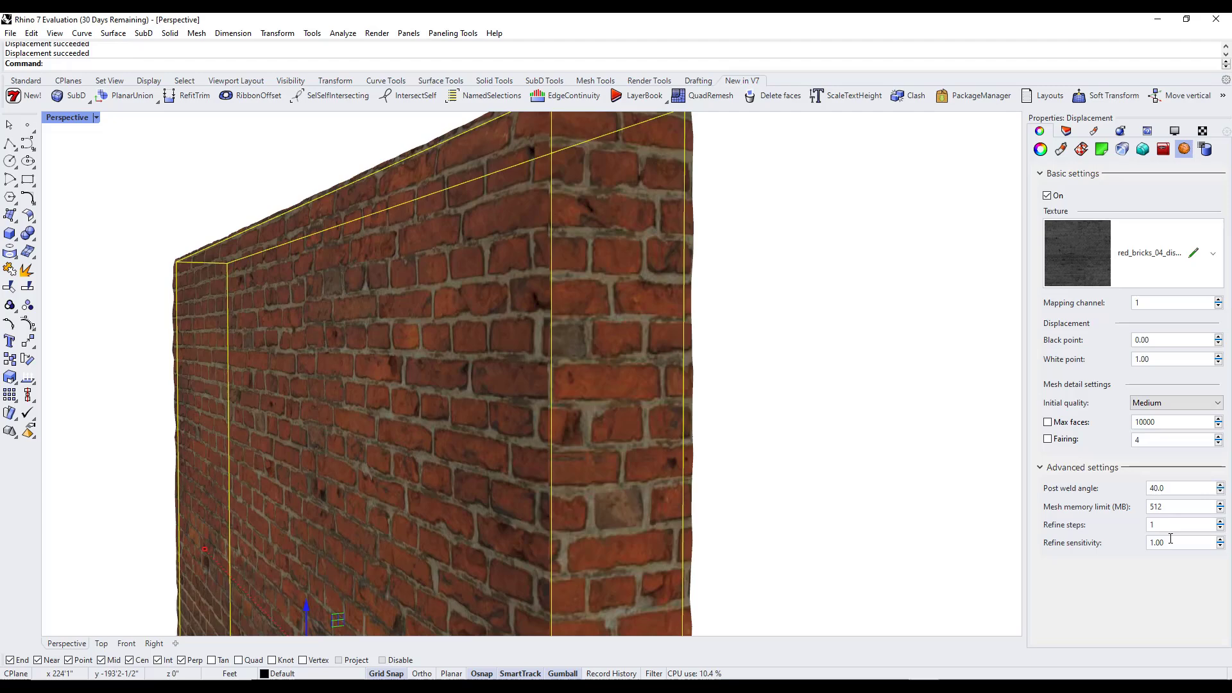
pyautogui.moveTo(672, 437)
pyautogui.mouseDown(button='right')
pyautogui.moveTo(660, 434)
pyautogui.moveTo(682, 434)
pyautogui.mouseUp(button='right')
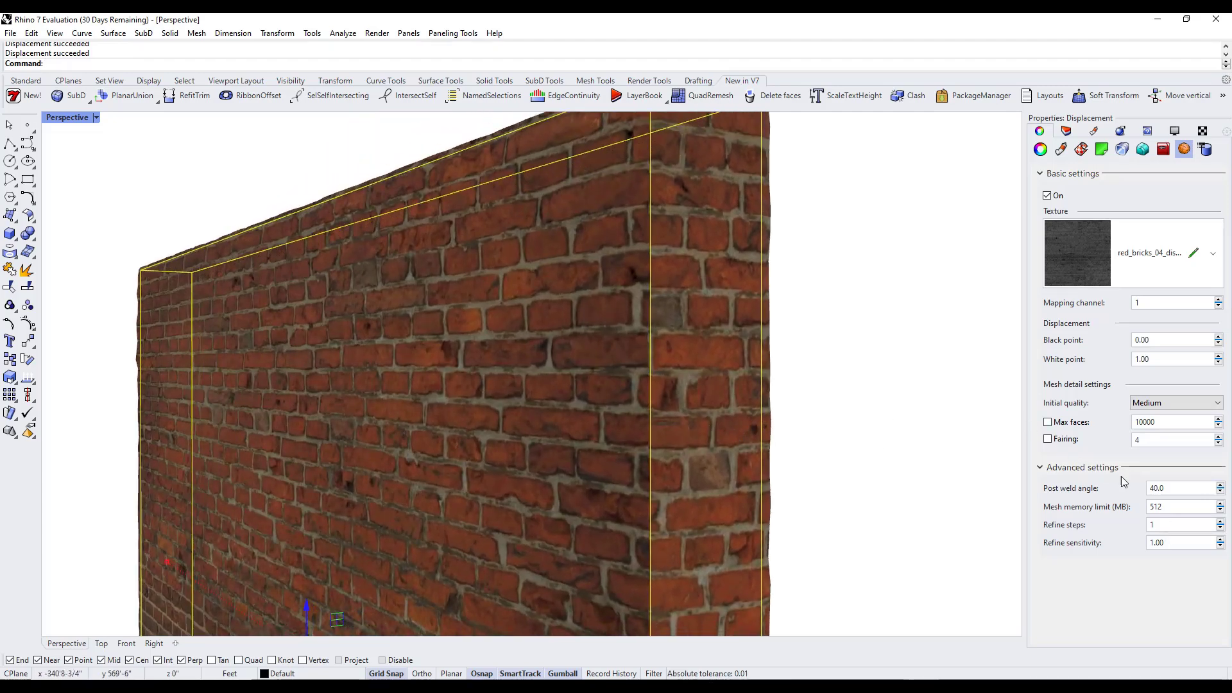
# Change the red material's Displacement Map amount, entering .01 and reselecting the value.
pyautogui.click(1094, 131)
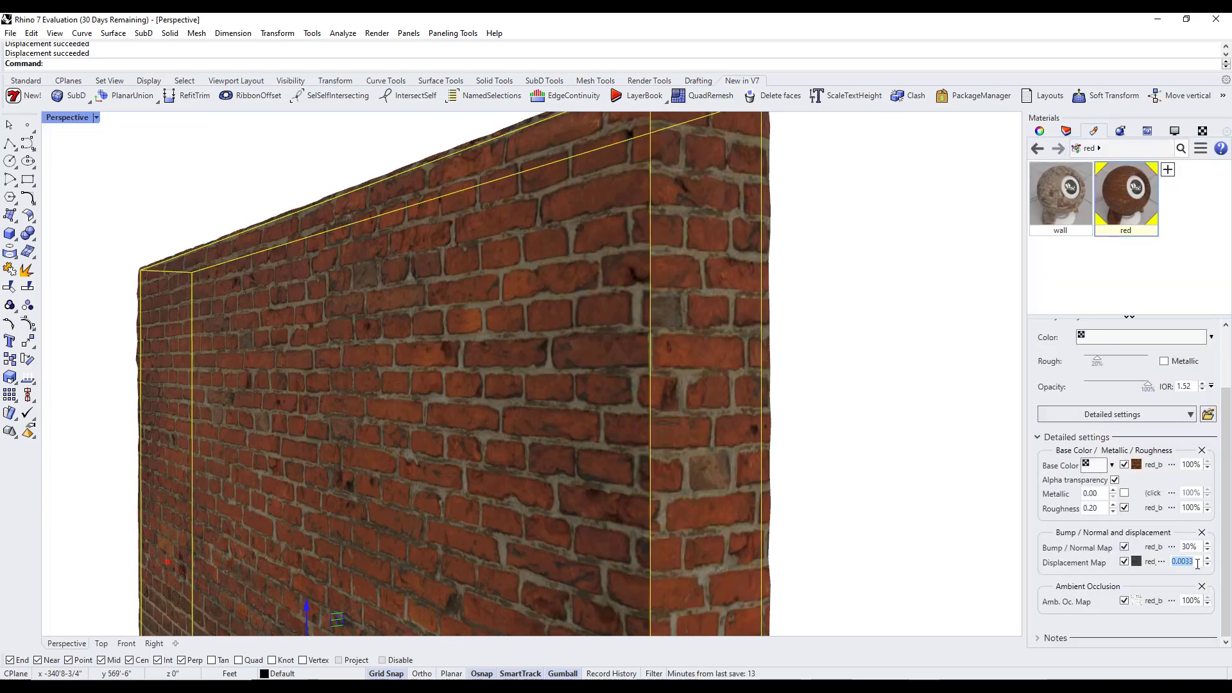
pyautogui.press('BackSpace')
pyautogui.write('.01')
pyautogui.press('Return')
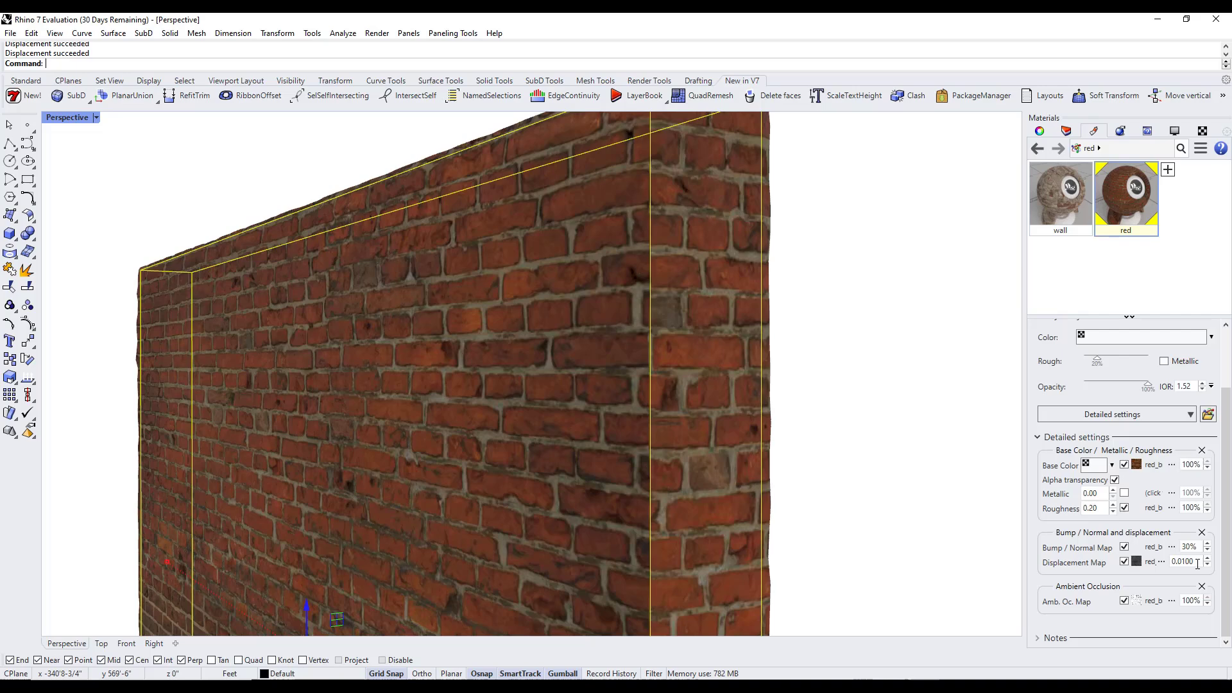
pyautogui.doubleClick(1181, 559)
# Orbit and zoom around the wall to compare its displaced brick faces.
pyautogui.moveTo(520, 458); pyautogui.dragTo(501, 341, button='right')
pyautogui.click(757, 311)
pyautogui.moveTo(509, 292); pyautogui.dragTo(441, 537, button='right')
pyautogui.scroll(3, 385, 594)
pyautogui.scroll(5, 406, 488)
pyautogui.scroll(5, 718, 411)
pyautogui.scroll(-6, 718, 415)
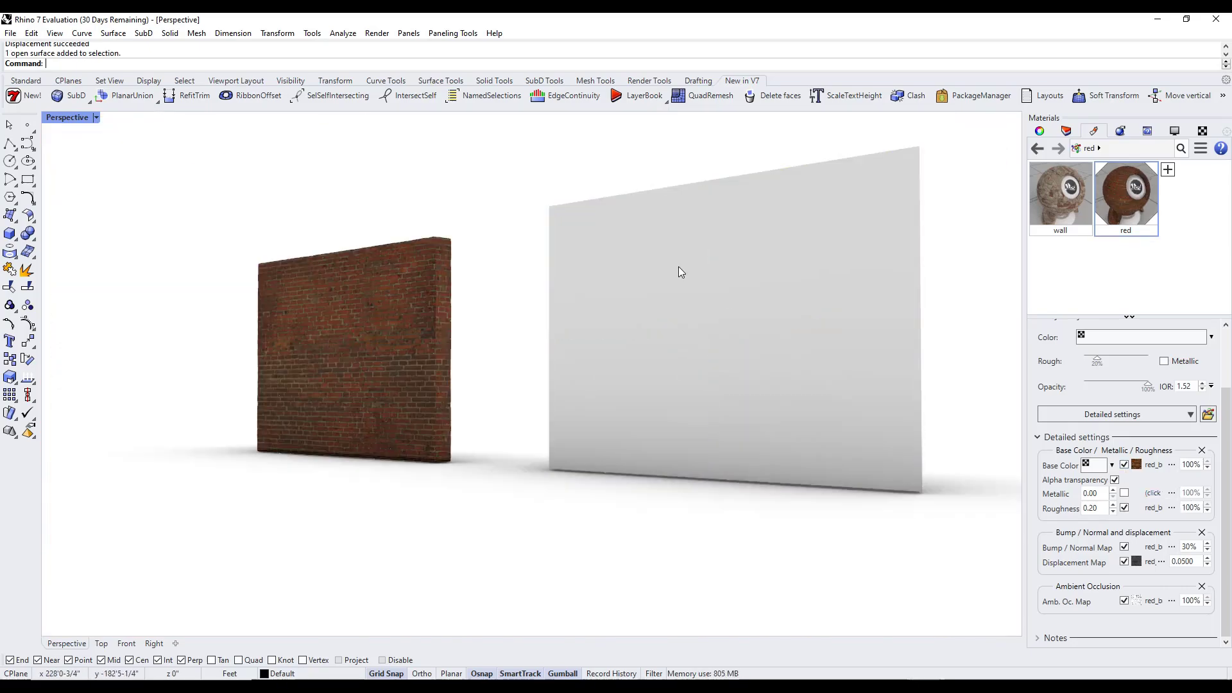
# Select the grey plane and add a blank Physically Based material named 'Tile'.
pyautogui.click(844, 291)
pyautogui.scroll(2, 987, 240)
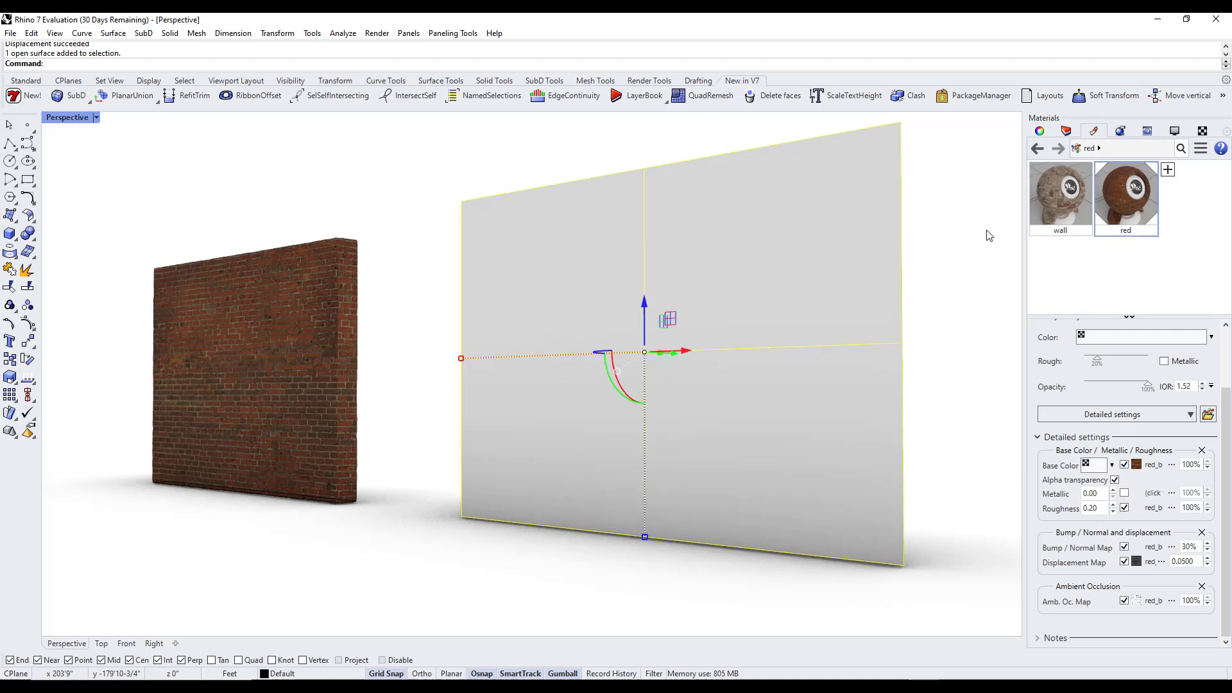
pyautogui.scroll(1, 879, 191)
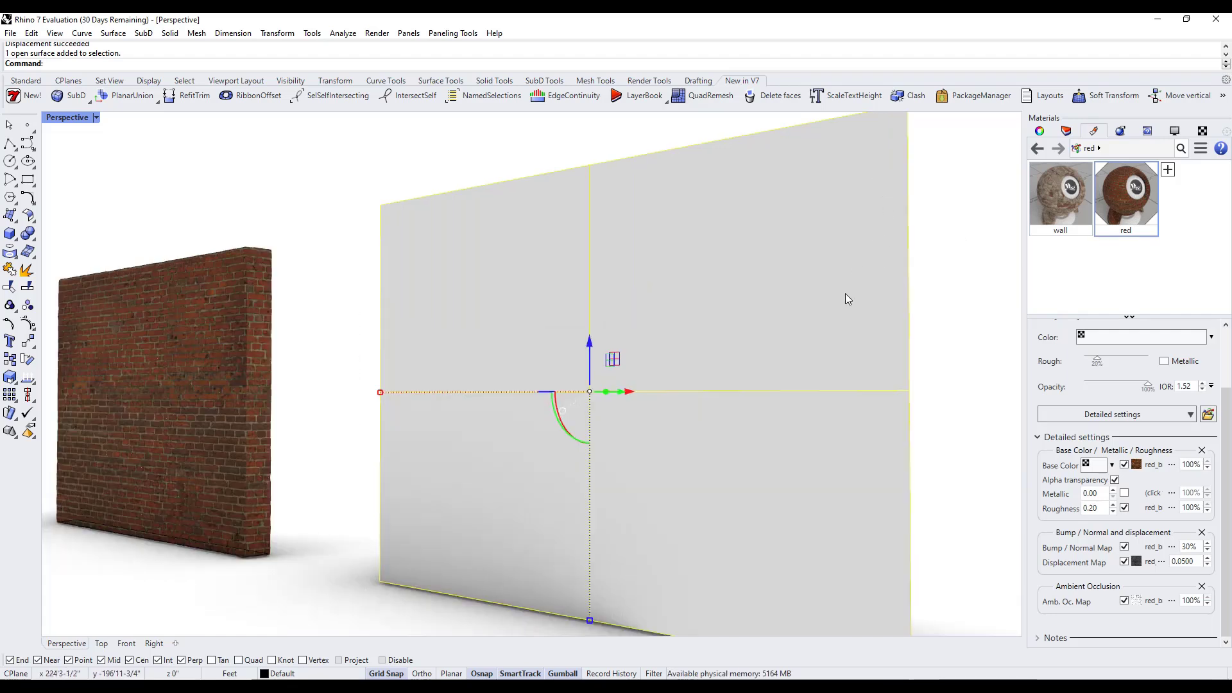
pyautogui.click(1168, 172)
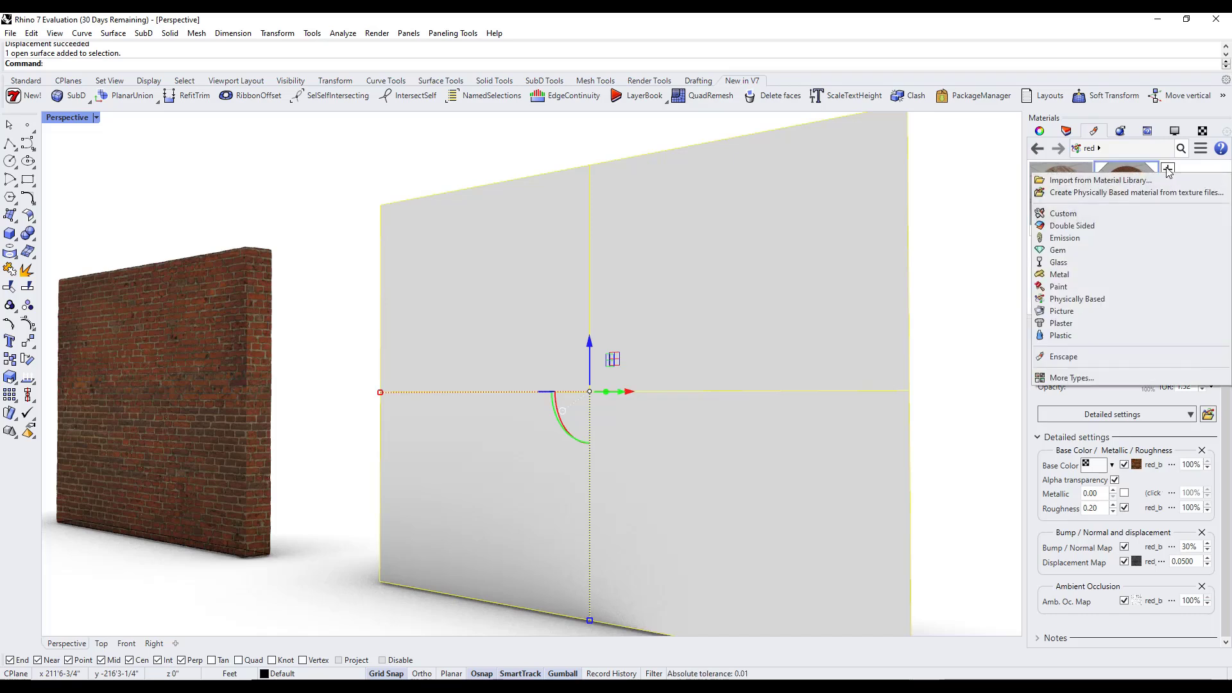
pyautogui.click(1091, 298)
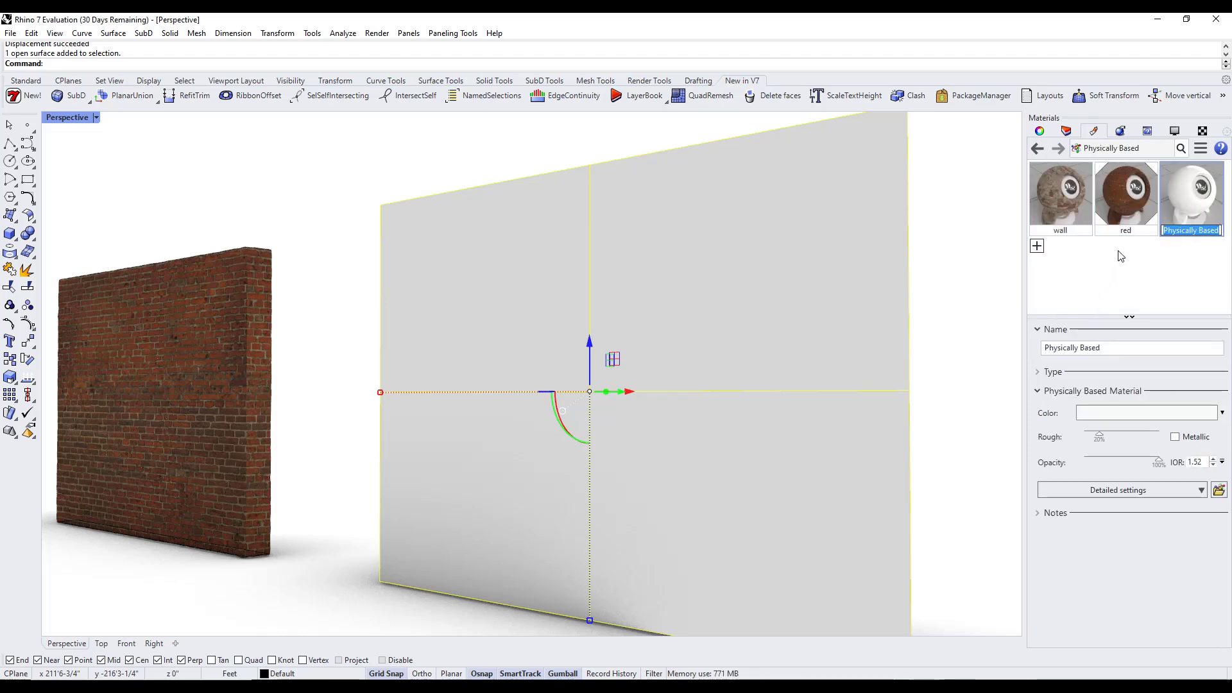
pyautogui.write('Tile')
pyautogui.press('Return')
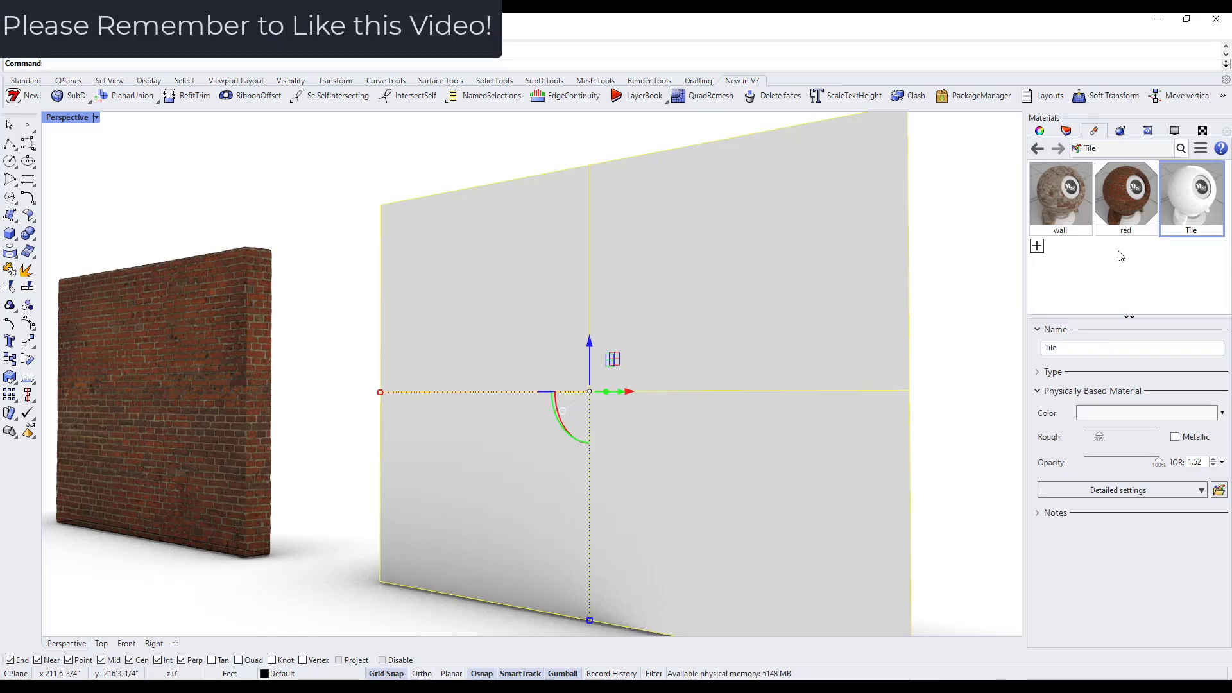
# Add the Base Color/Metallic/Roughness, Bump/Normal and displacement, and Ambient Occlusion groups to Tile.
pyautogui.click(1143, 490)
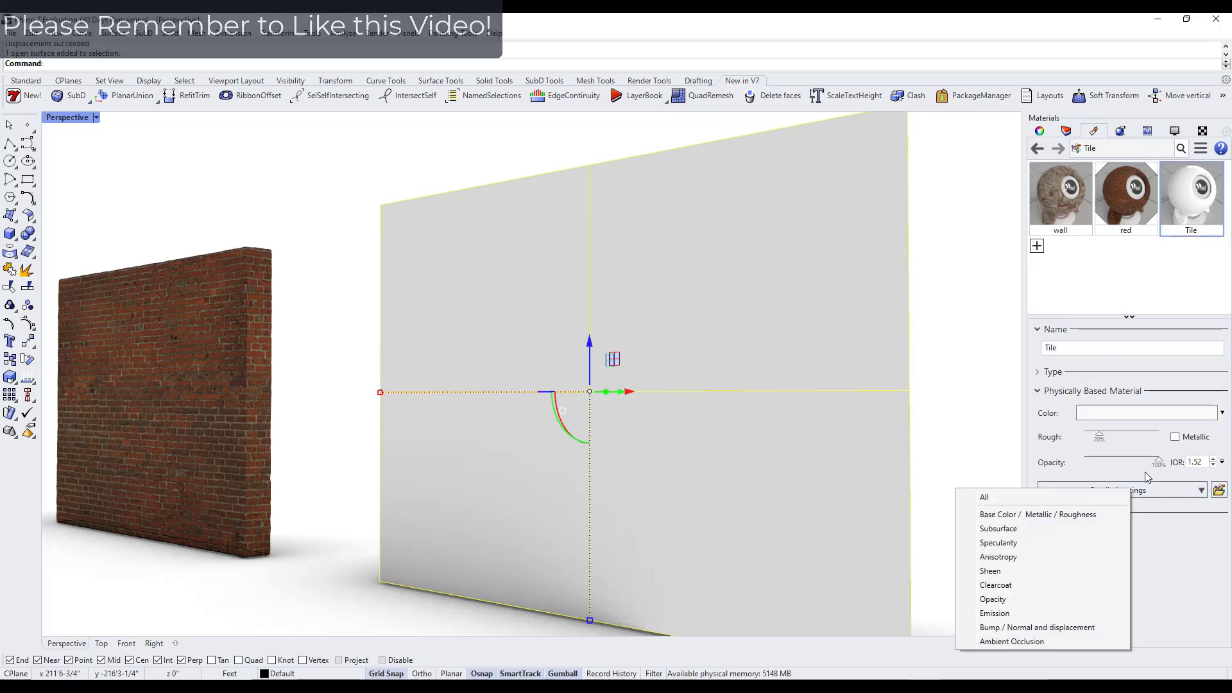
pyautogui.click(1062, 514)
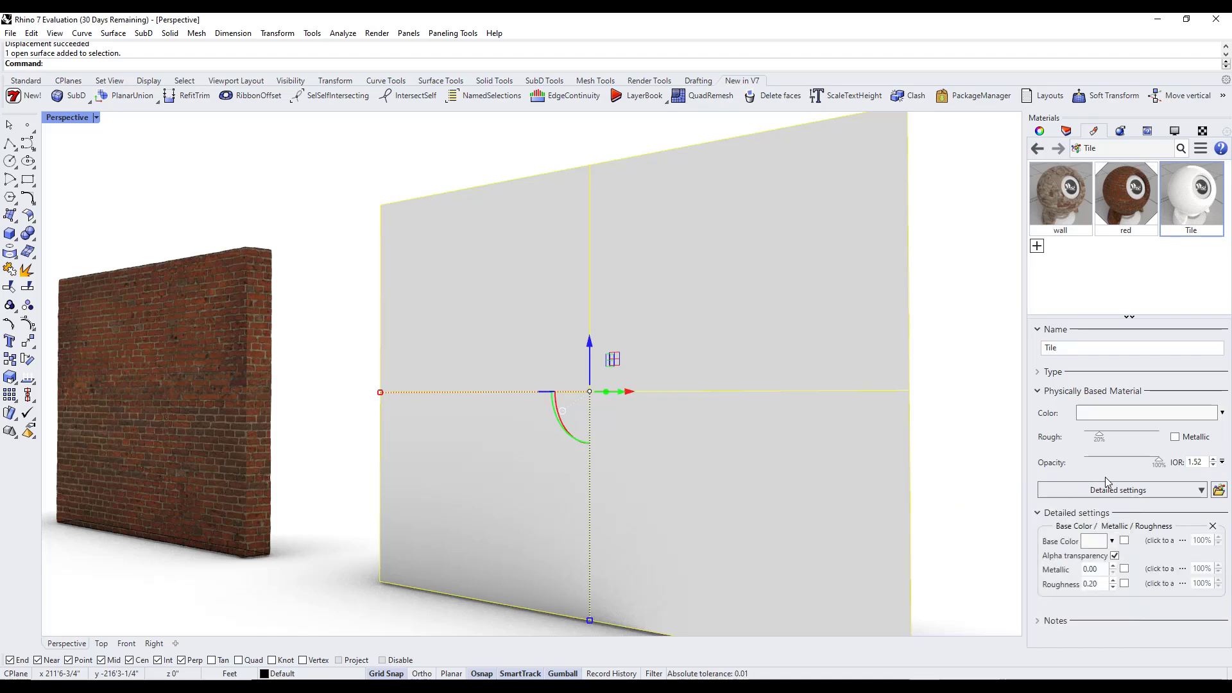
pyautogui.click(1109, 491)
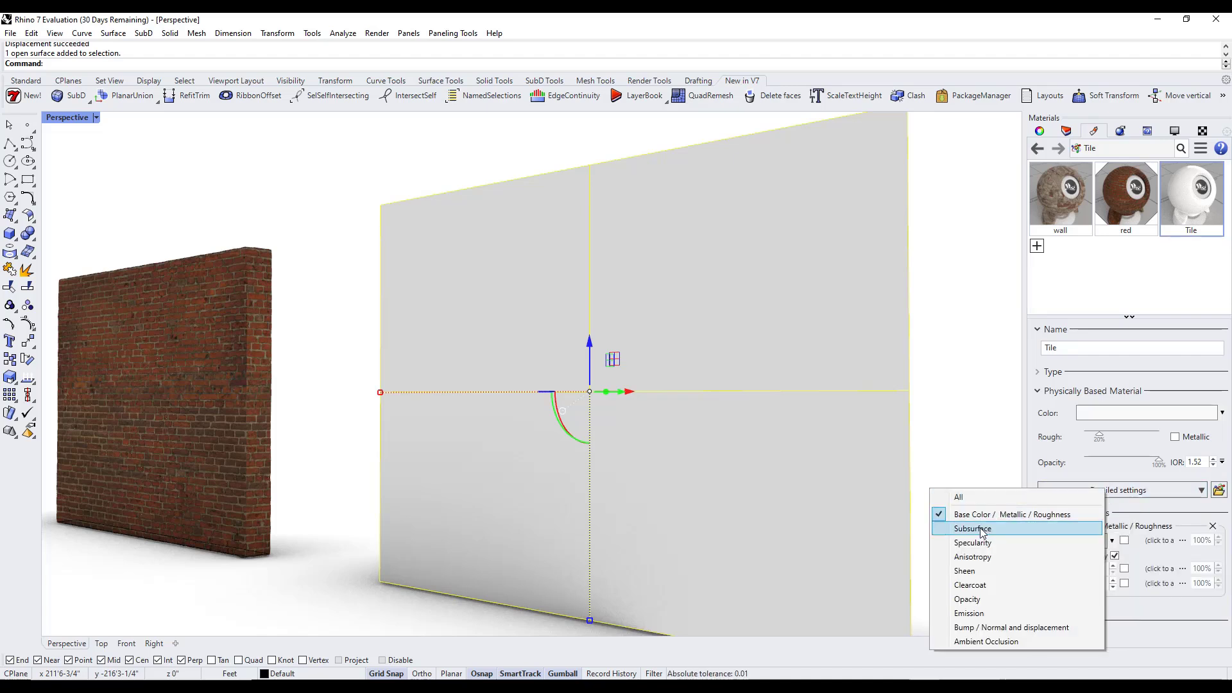
pyautogui.click(992, 629)
pyautogui.click(1113, 454)
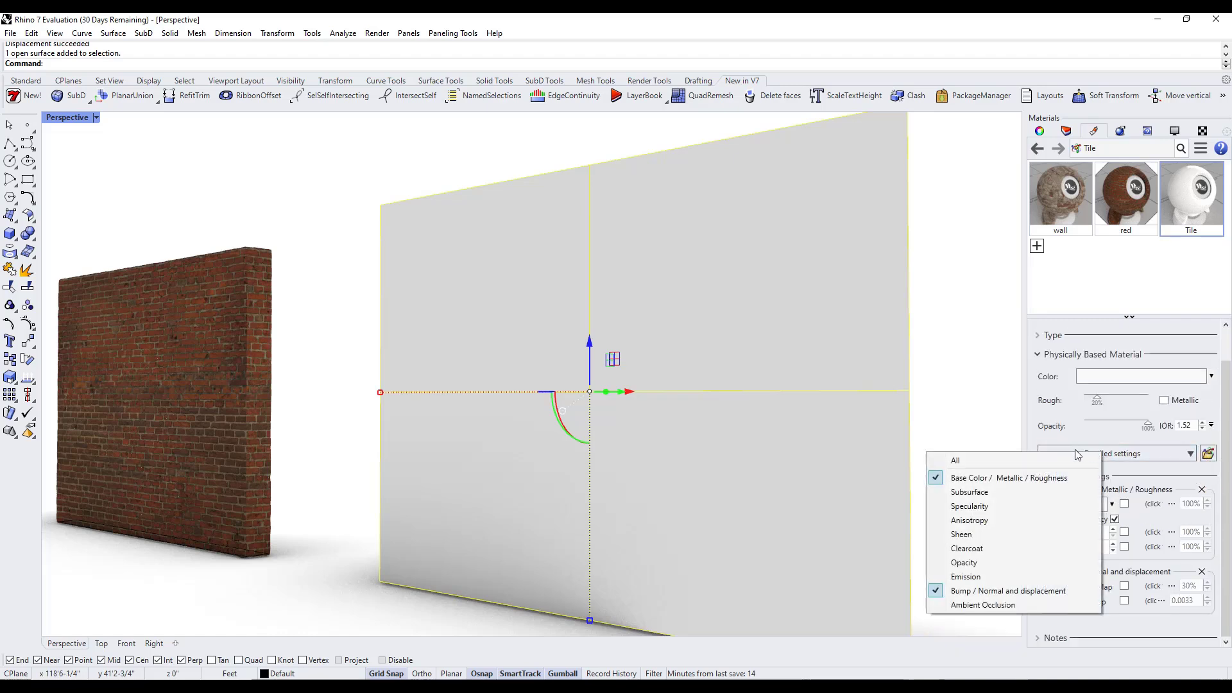
pyautogui.click(963, 605)
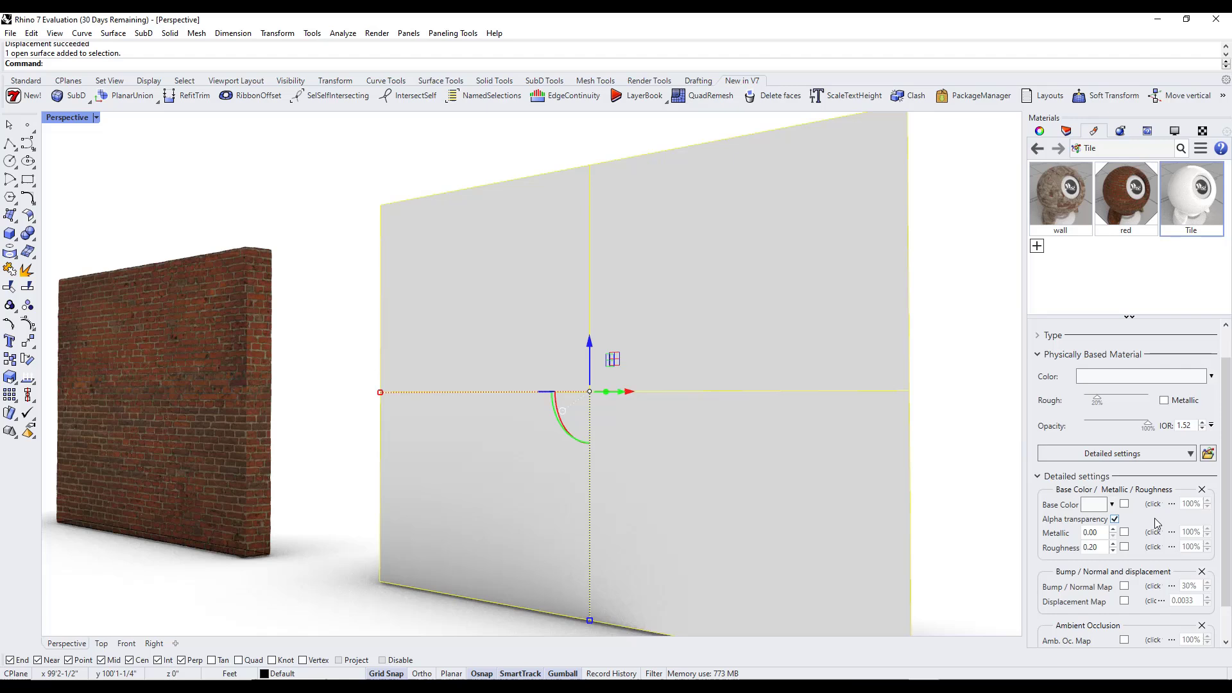
pyautogui.scroll(-2, 1157, 523)
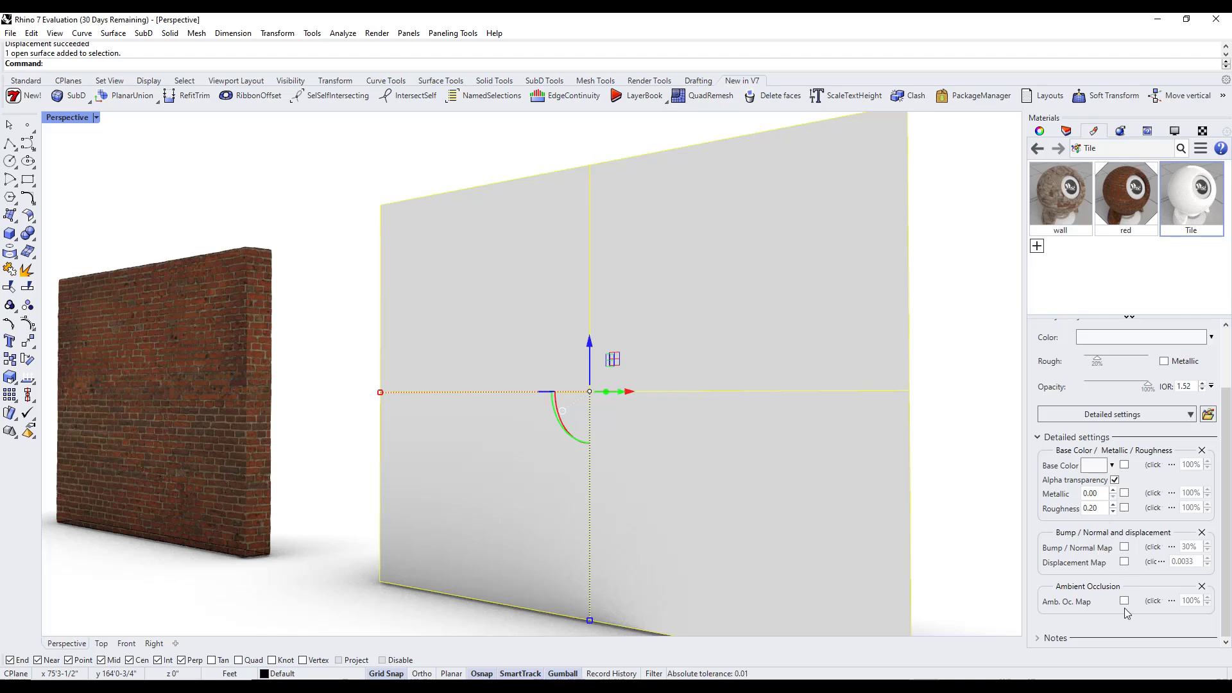
pyautogui.moveTo(858, 541); pyautogui.dragTo(791, 296, button='right')
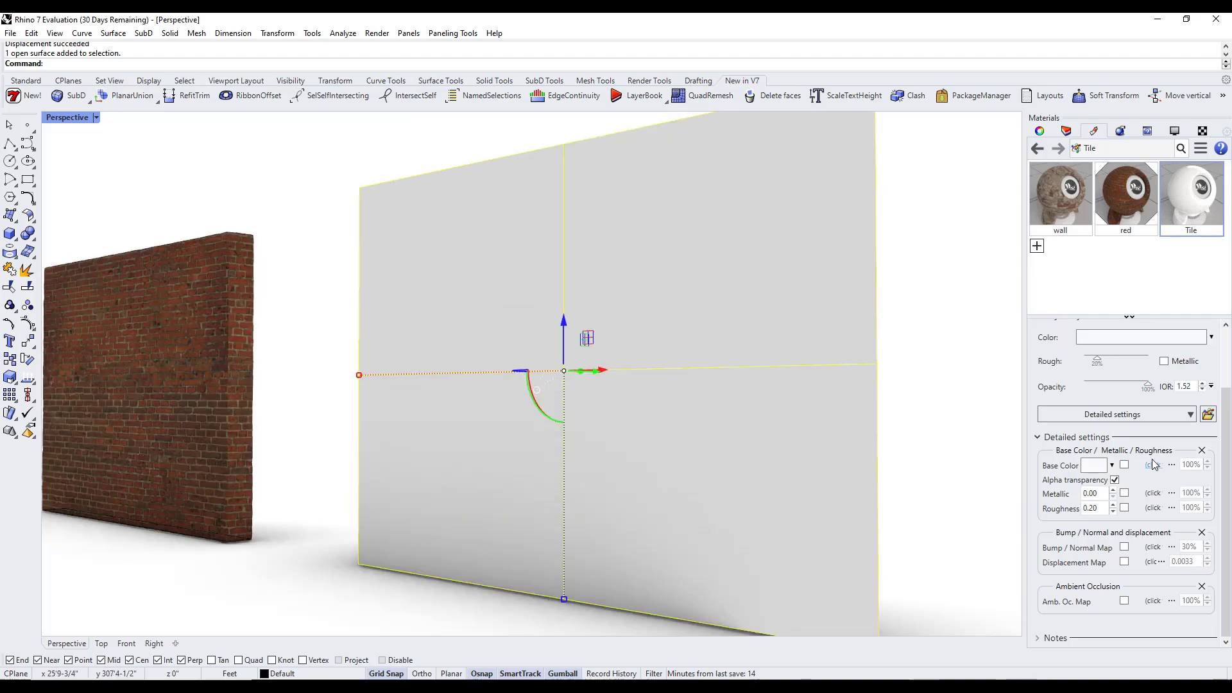
# Set floor_tiles_02_diff_2k.jpg as Tile's base colour and apply Tile to the grey plane.
pyautogui.click(1153, 464)
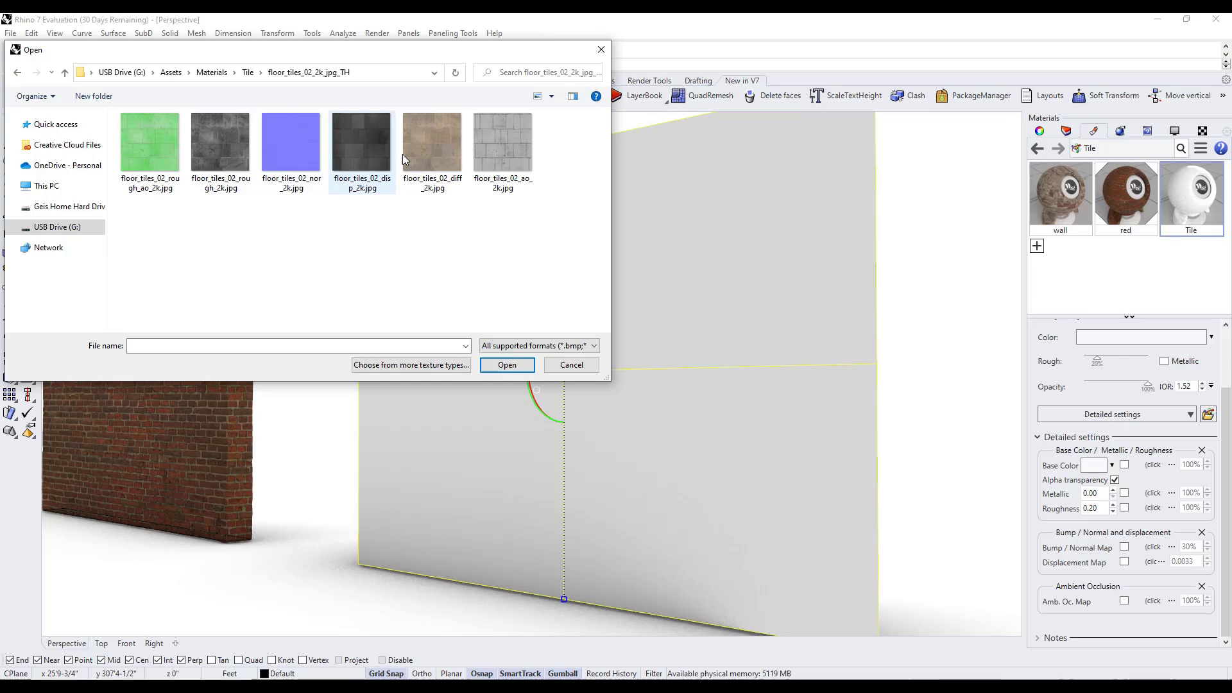
pyautogui.doubleClick(441, 140)
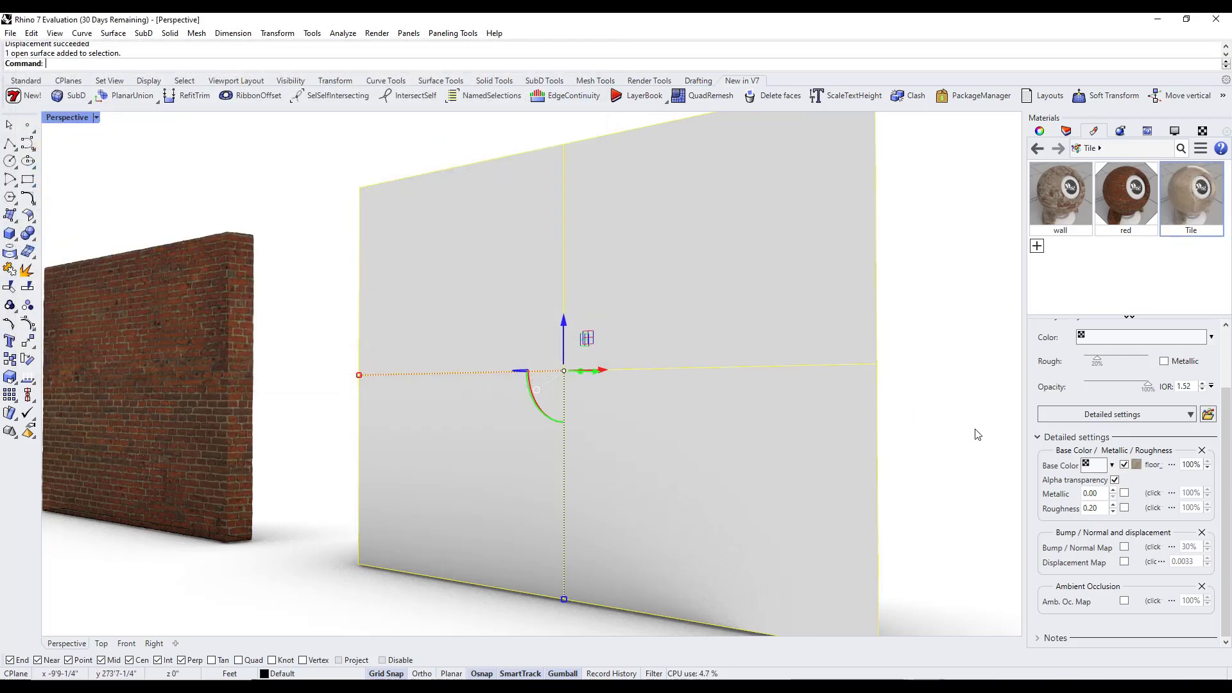
pyautogui.moveTo(1205, 205); pyautogui.dragTo(626, 317)
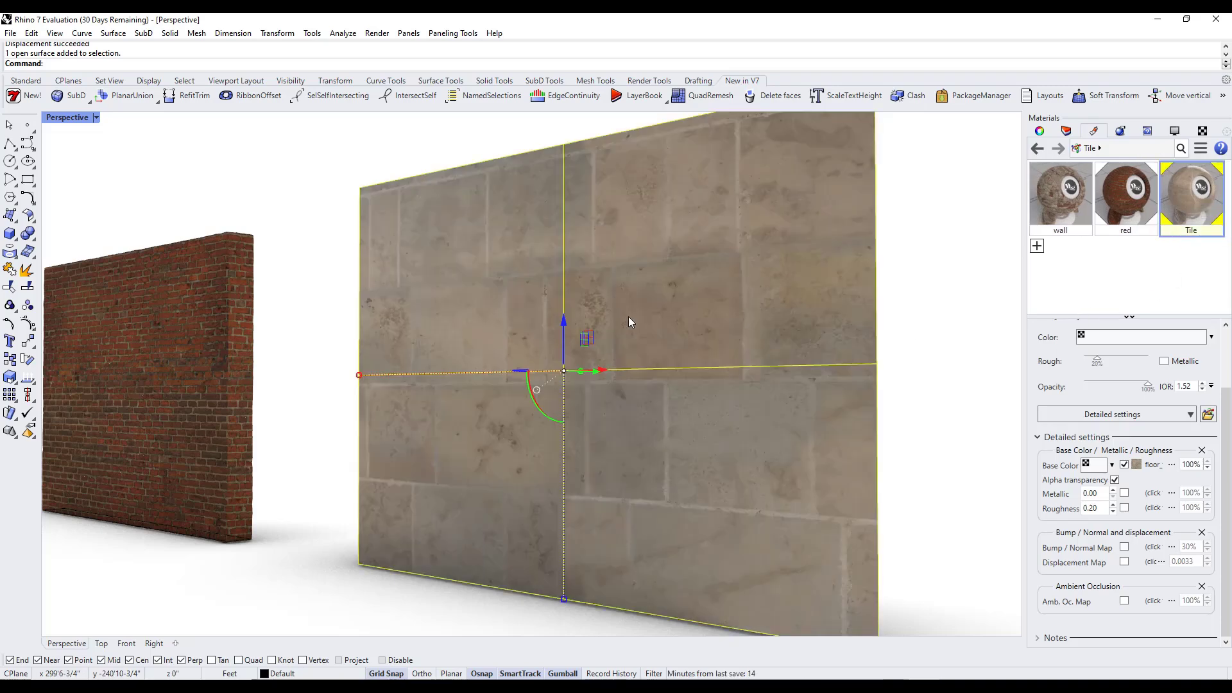
pyautogui.scroll(5, 731, 339)
pyautogui.scroll(-6, 729, 340)
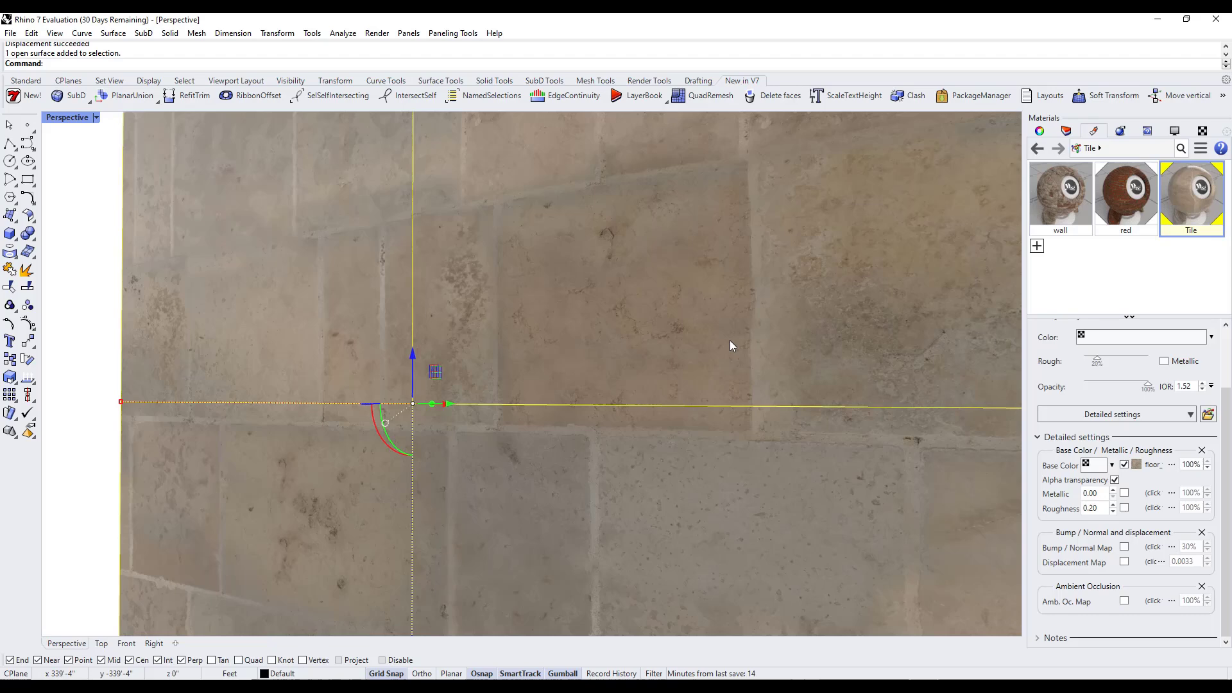
# Set floor_tiles_02_rough_2k.jpg as Tile's roughness map and inspect the tiled wall.
pyautogui.click(1153, 509)
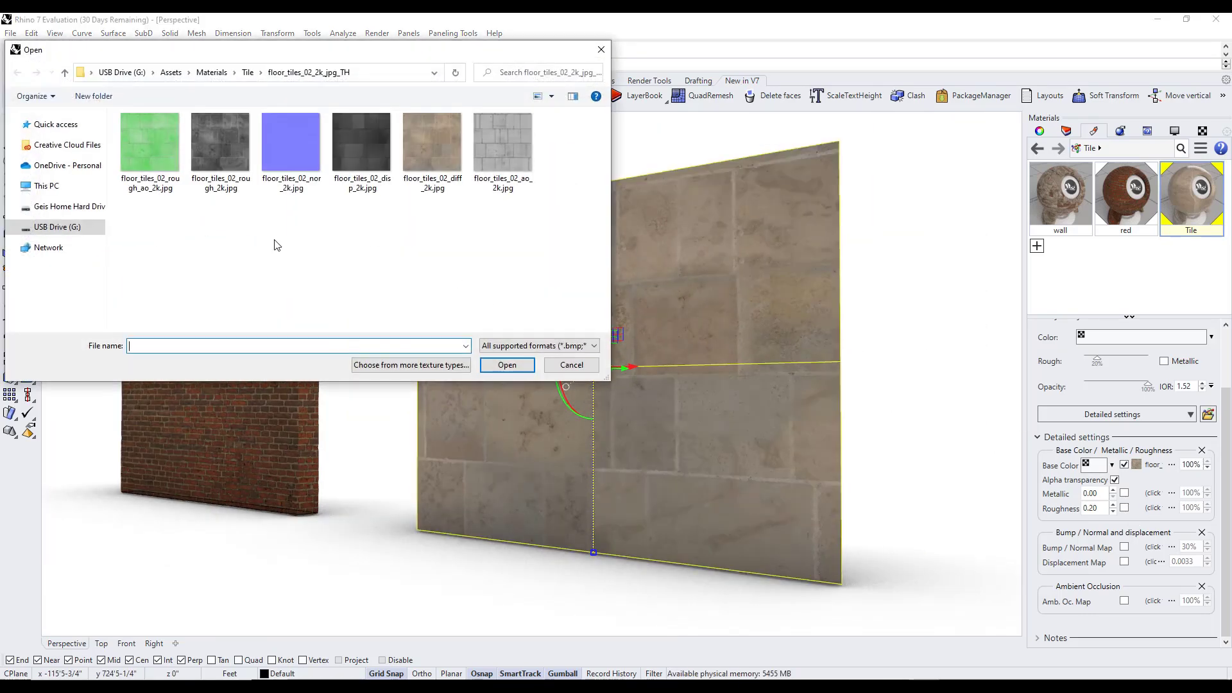
pyautogui.doubleClick(221, 145)
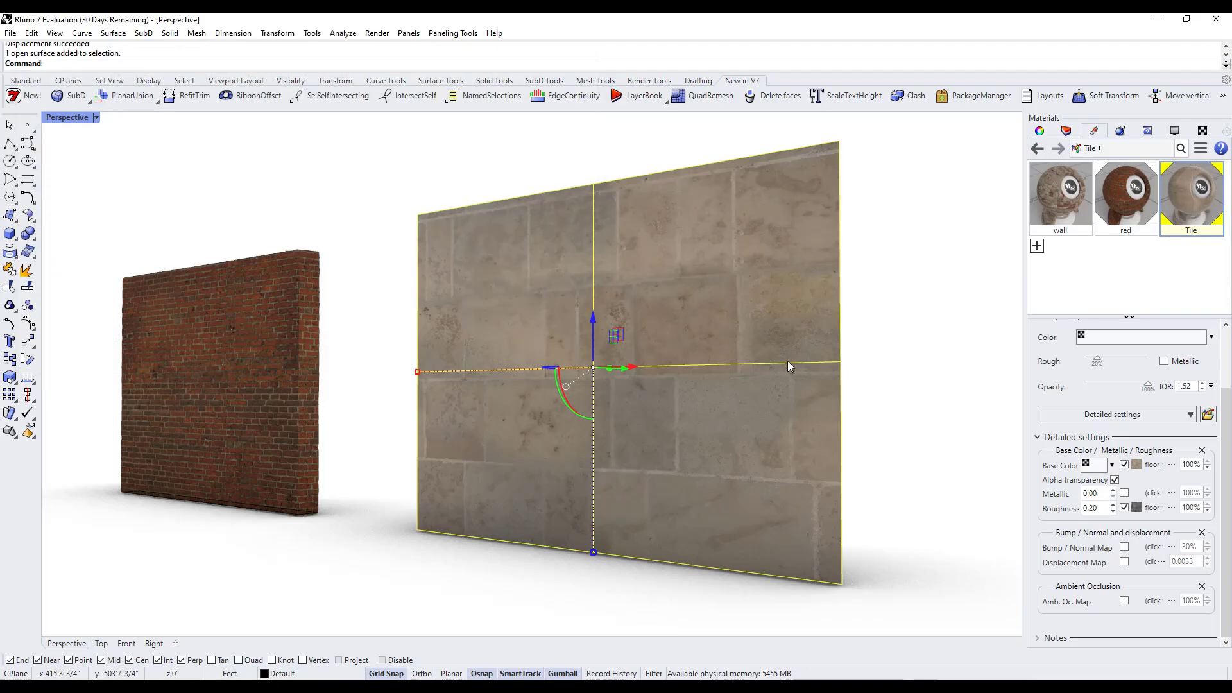
pyautogui.moveTo(787, 361); pyautogui.dragTo(692, 363, button='right')
pyautogui.scroll(4, 602, 235)
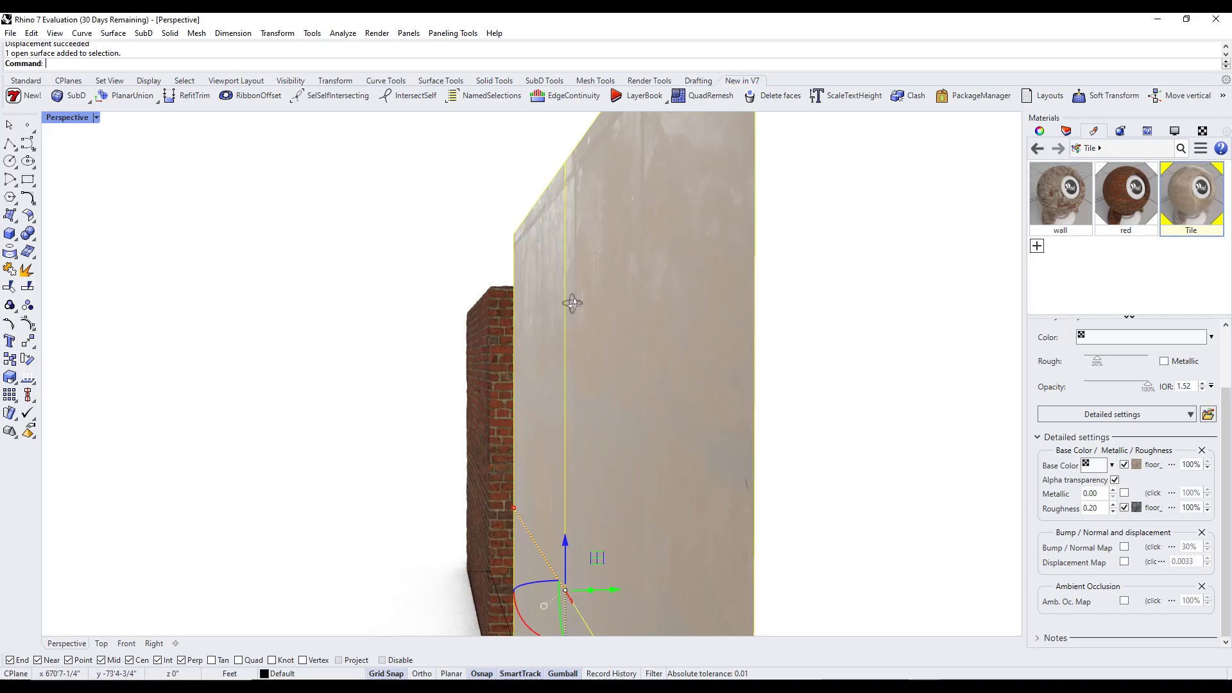
pyautogui.moveTo(571, 302); pyautogui.dragTo(561, 294, button='right')
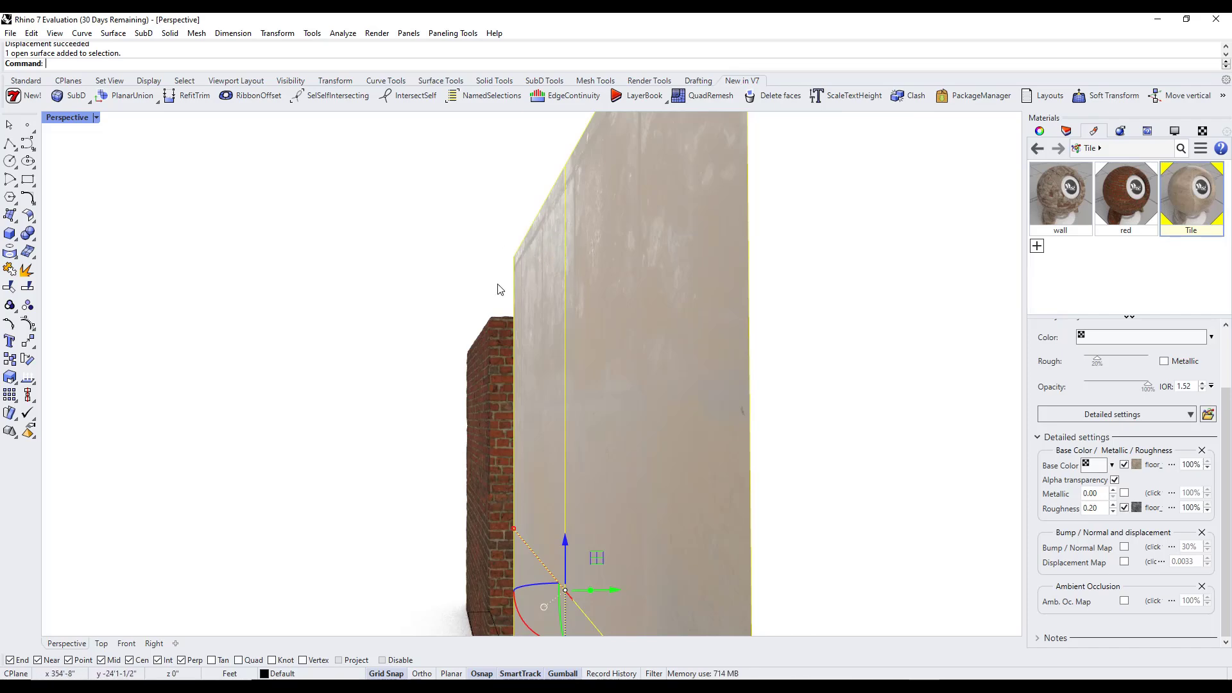
pyautogui.moveTo(558, 314); pyautogui.dragTo(614, 256, button='right')
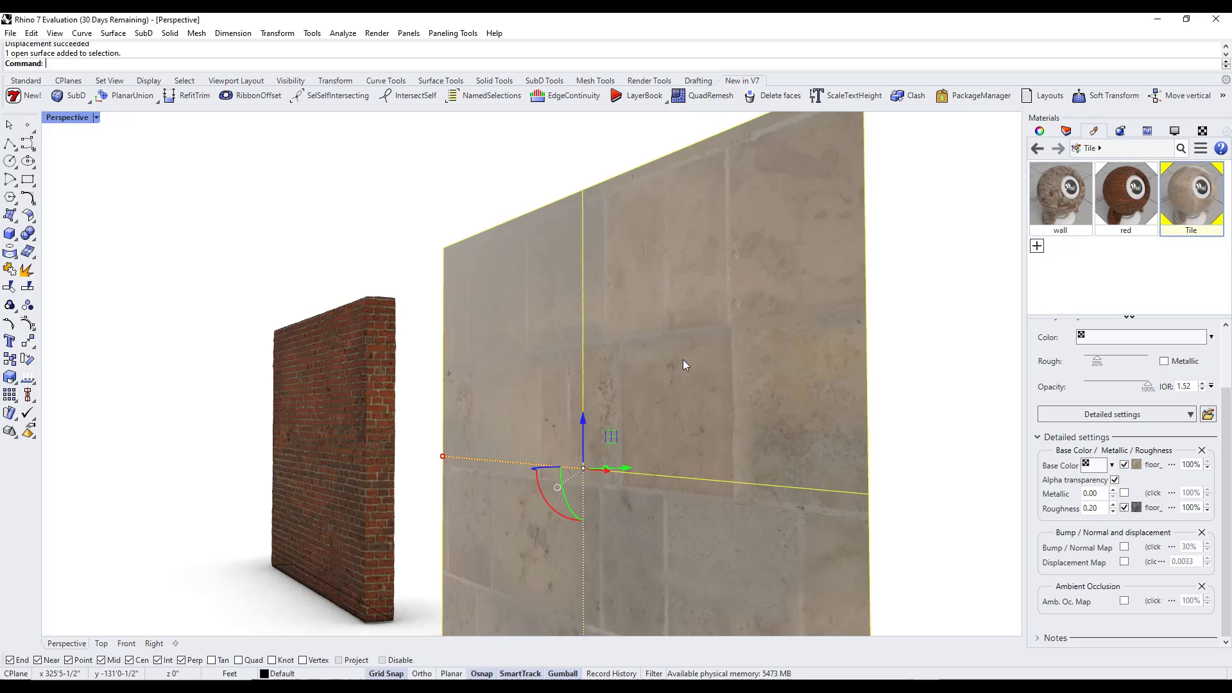
# Assign floor_tiles_02_nor_2k.jpg as the normal map and floor_tiles_02_disp_2k.jpg as displacement.
pyautogui.moveTo(684, 365); pyautogui.dragTo(746, 429, button='right')
pyautogui.click(1152, 547)
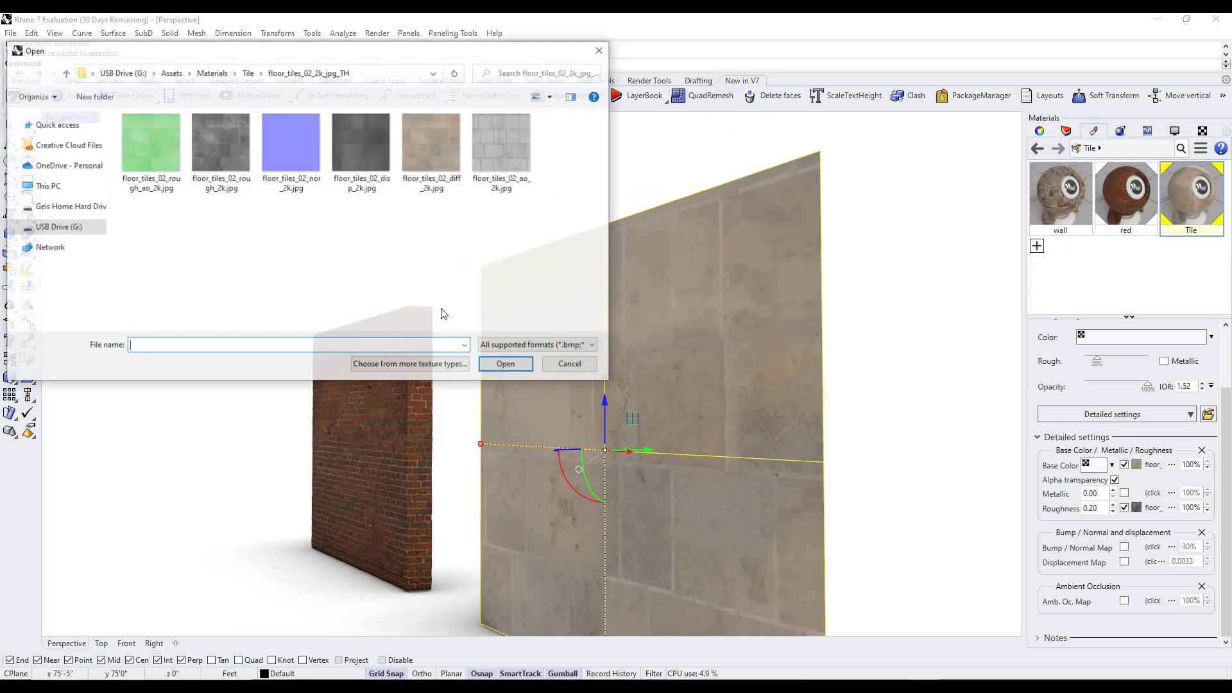
pyautogui.click(297, 142)
pyautogui.doubleClick(349, 144)
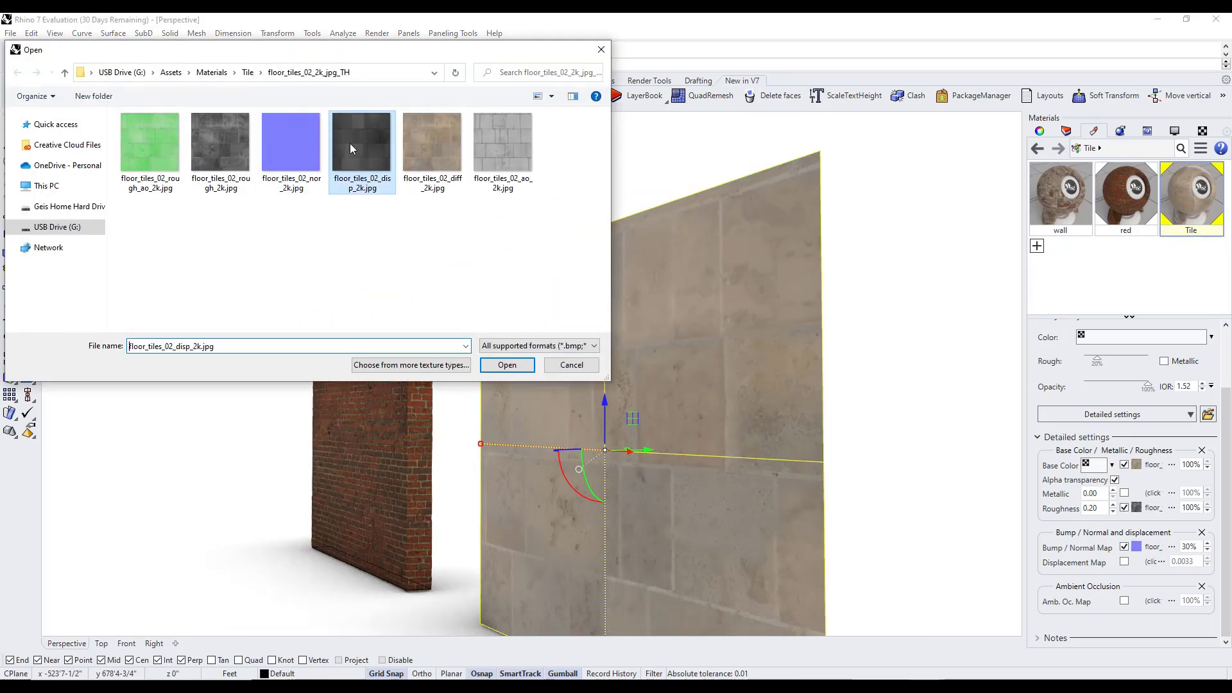
# Enable ambient occlusion with the floor_tiles_02 AO texture, comparing the wall with it off and on.
pyautogui.click(1125, 602)
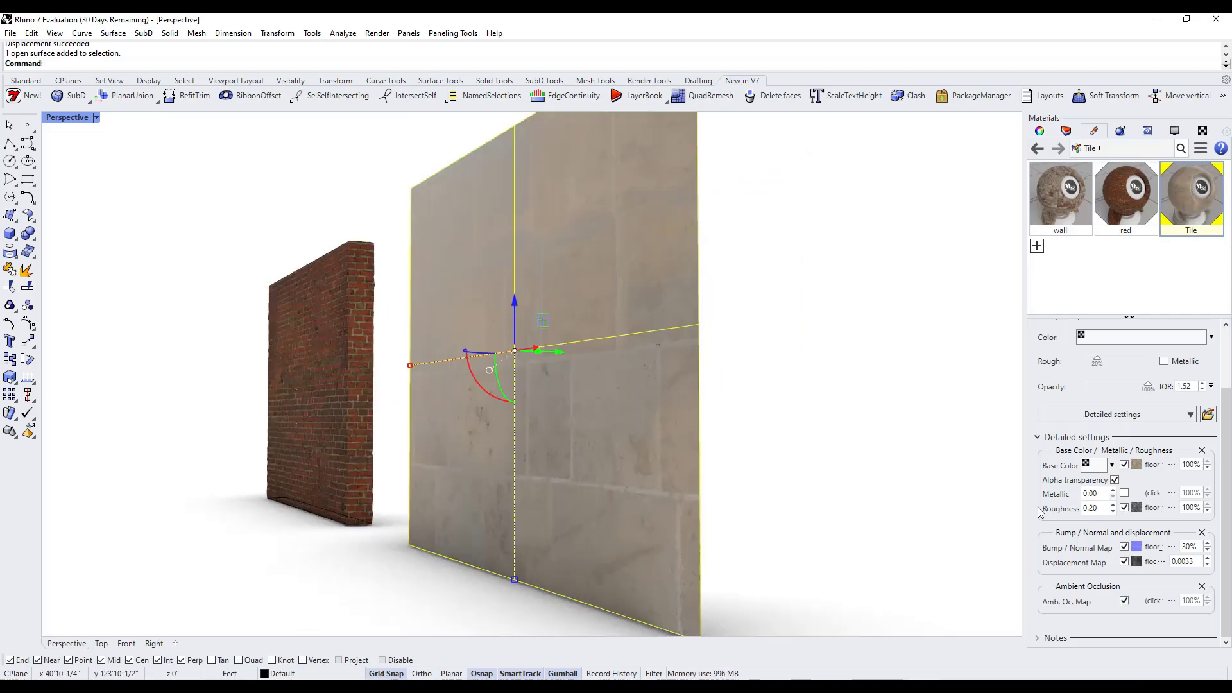
pyautogui.click(1153, 602)
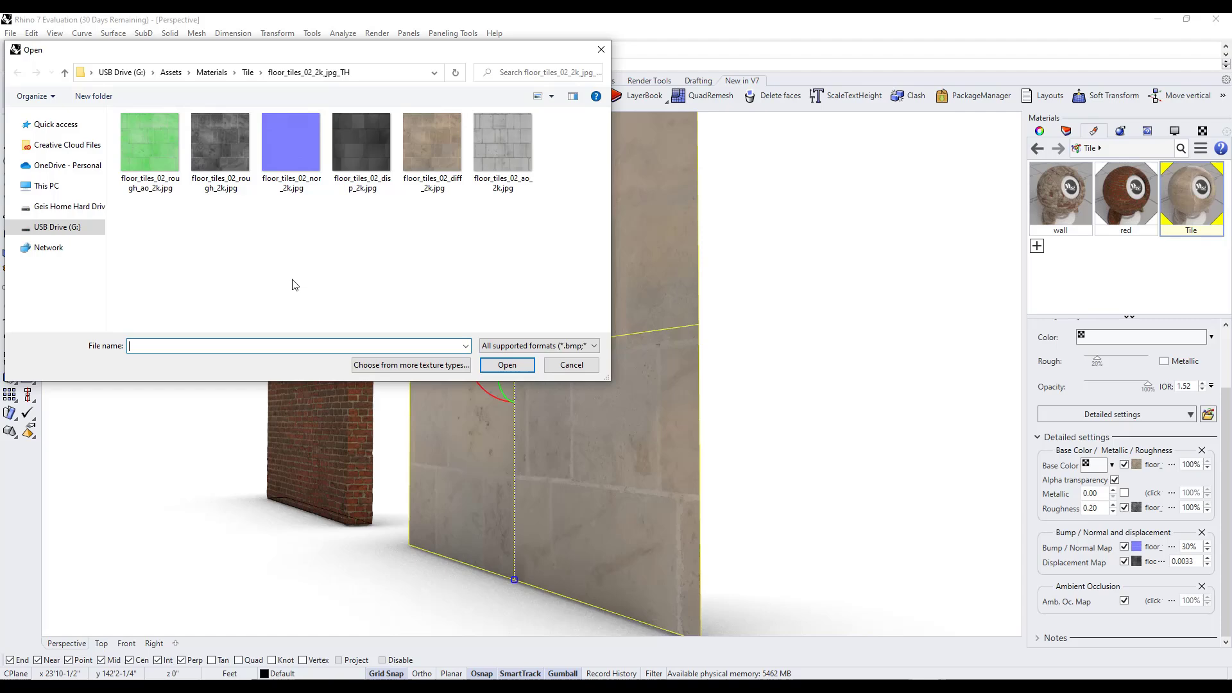
pyautogui.doubleClick(518, 134)
pyautogui.moveTo(549, 195); pyautogui.dragTo(380, 203, button='right')
pyautogui.scroll(2, 442, 267)
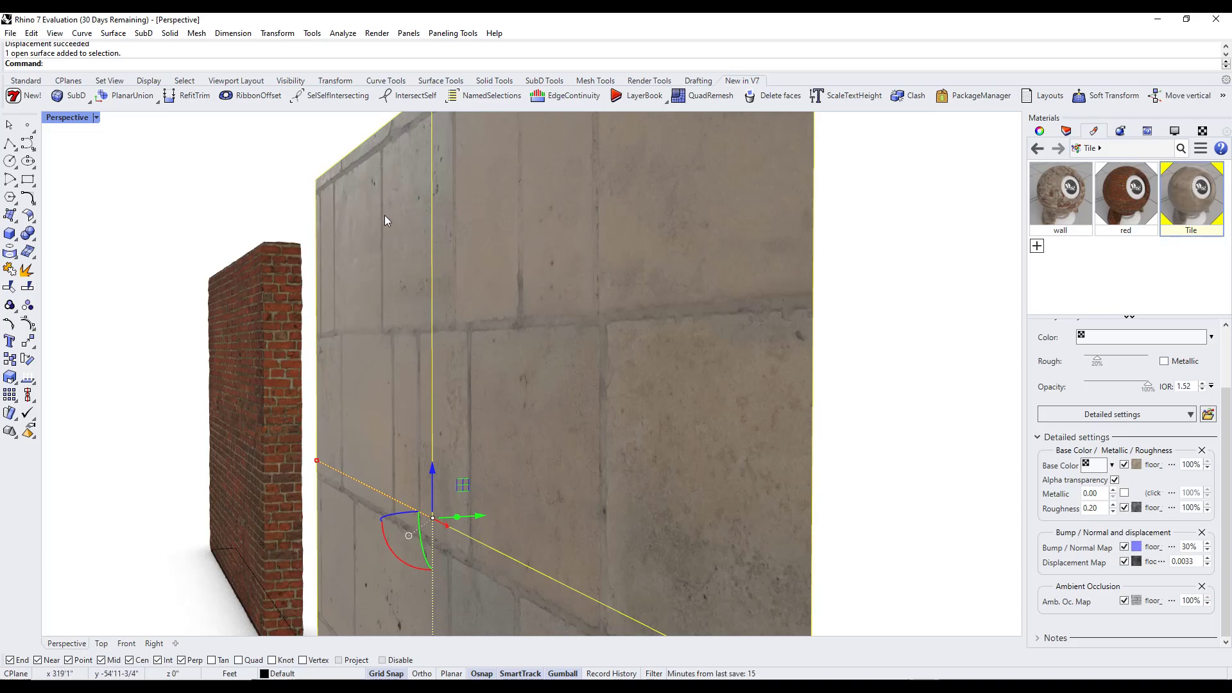
pyautogui.click(1124, 601)
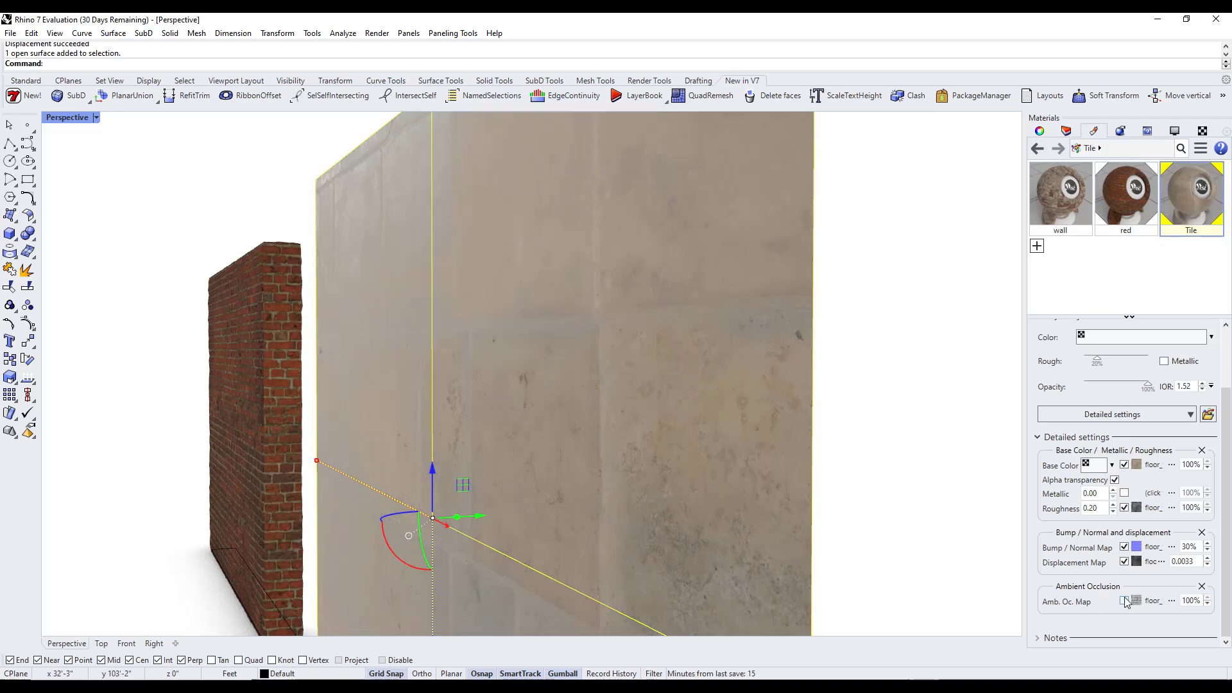
pyautogui.click(1124, 600)
pyautogui.click(1124, 600)
pyautogui.click(1124, 601)
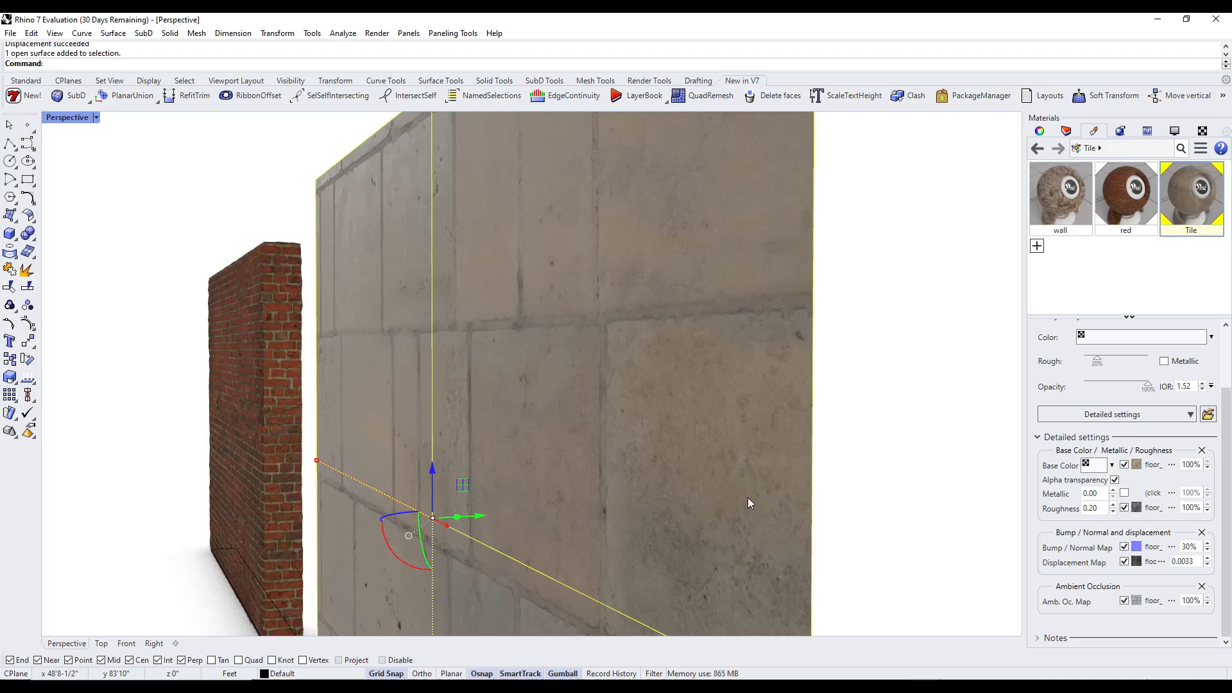
pyautogui.moveTo(748, 498)
pyautogui.mouseDown(button='right')
pyautogui.moveTo(590, 346)
pyautogui.moveTo(614, 270)
pyautogui.moveTo(638, 357)
pyautogui.moveTo(711, 417)
pyautogui.moveTo(536, 321)
pyautogui.mouseUp(button='right')
pyautogui.scroll(3, 537, 321)
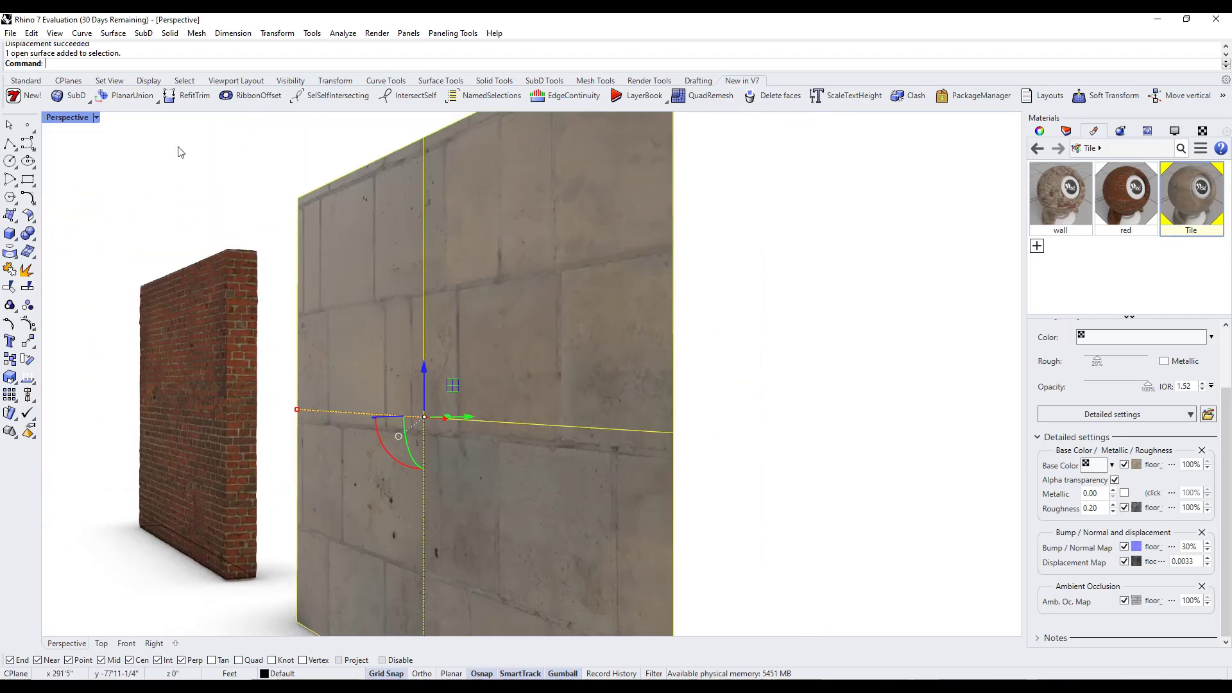
pyautogui.click(97, 118)
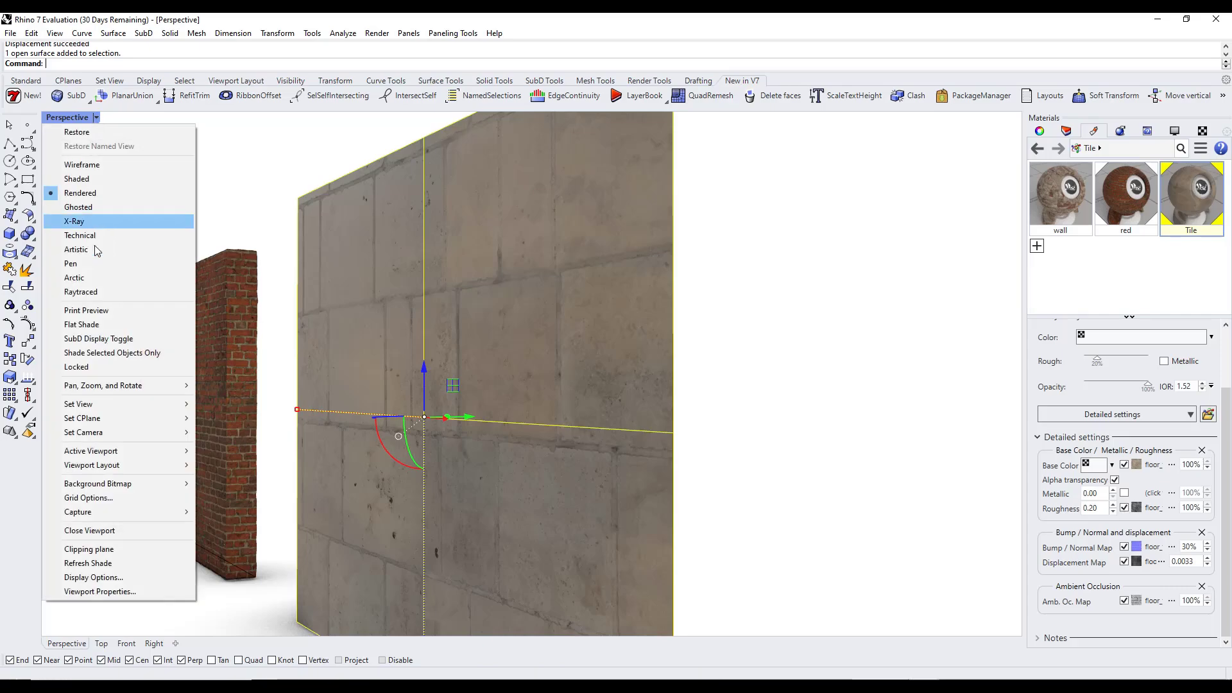
pyautogui.click(94, 291)
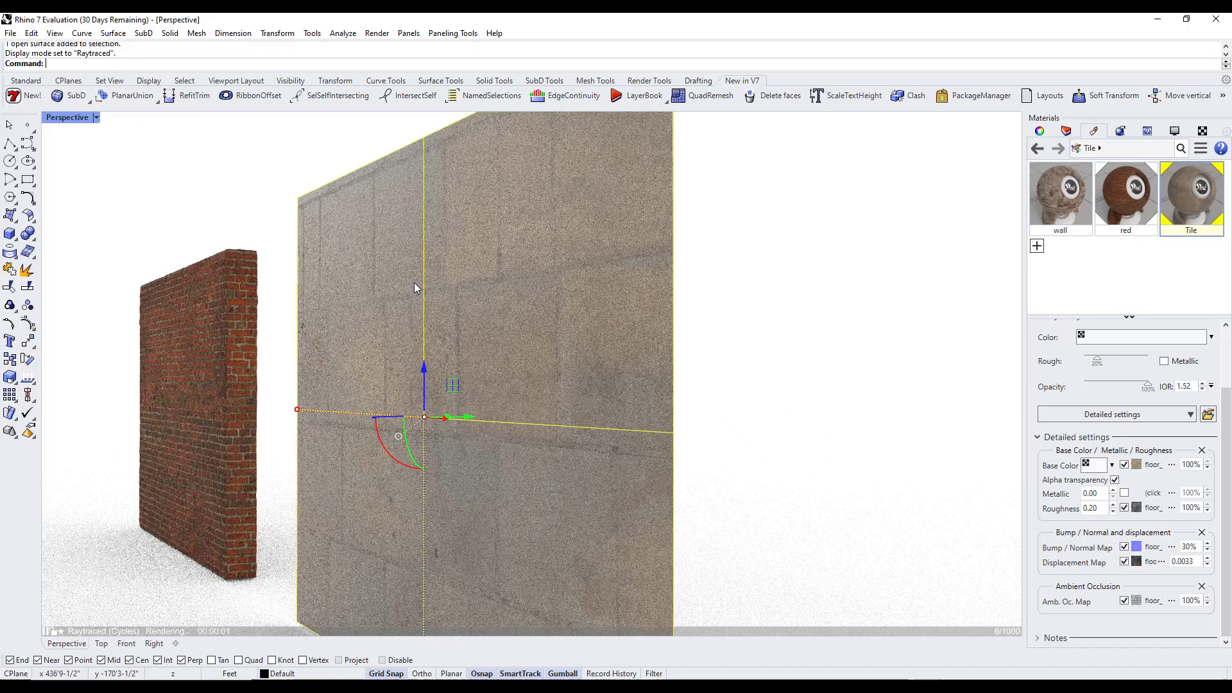
pyautogui.moveTo(539, 292)
pyautogui.mouseDown(button='right')
pyautogui.moveTo(486, 184)
pyautogui.moveTo(538, 299)
pyautogui.mouseUp(button='right')
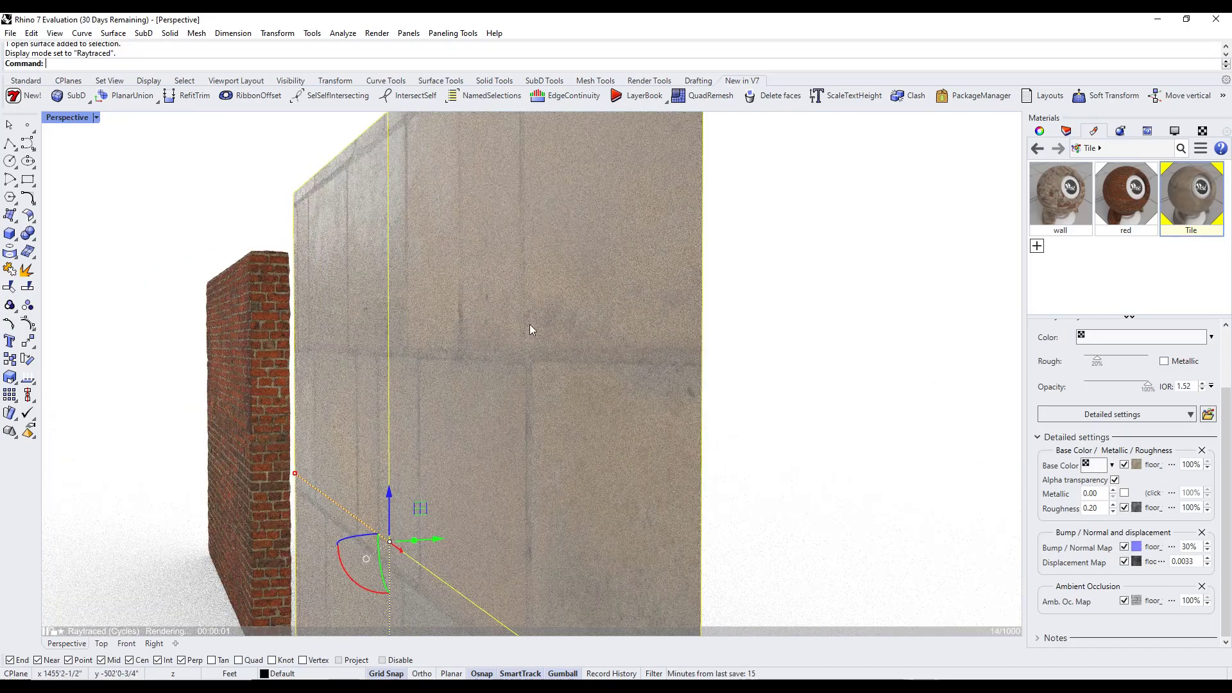
pyautogui.moveTo(333, 325); pyautogui.dragTo(453, 332, button='right')
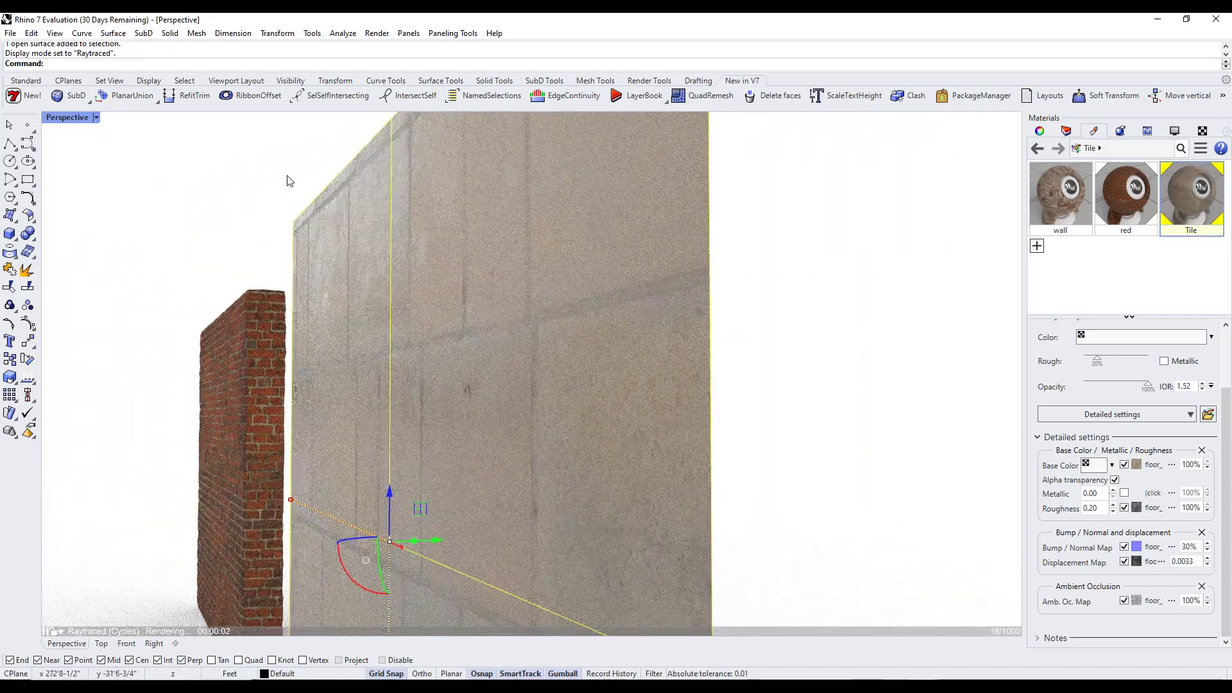
pyautogui.click(97, 117)
pyautogui.click(88, 194)
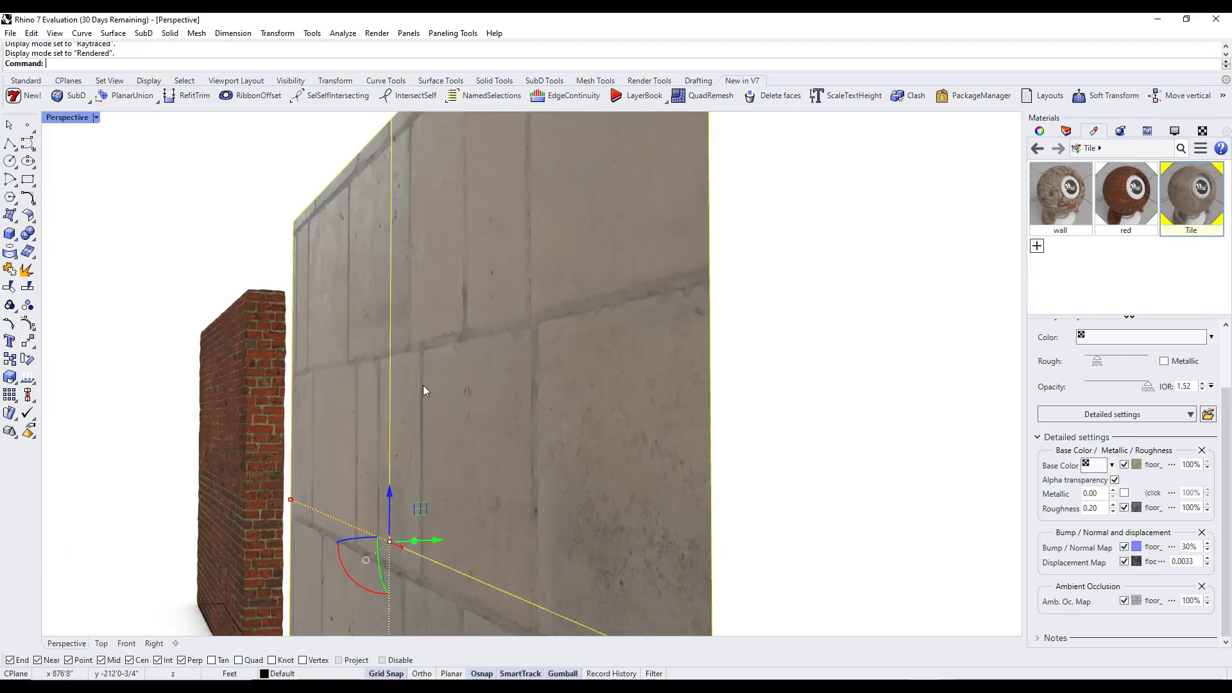
pyautogui.scroll(-5, 423, 385)
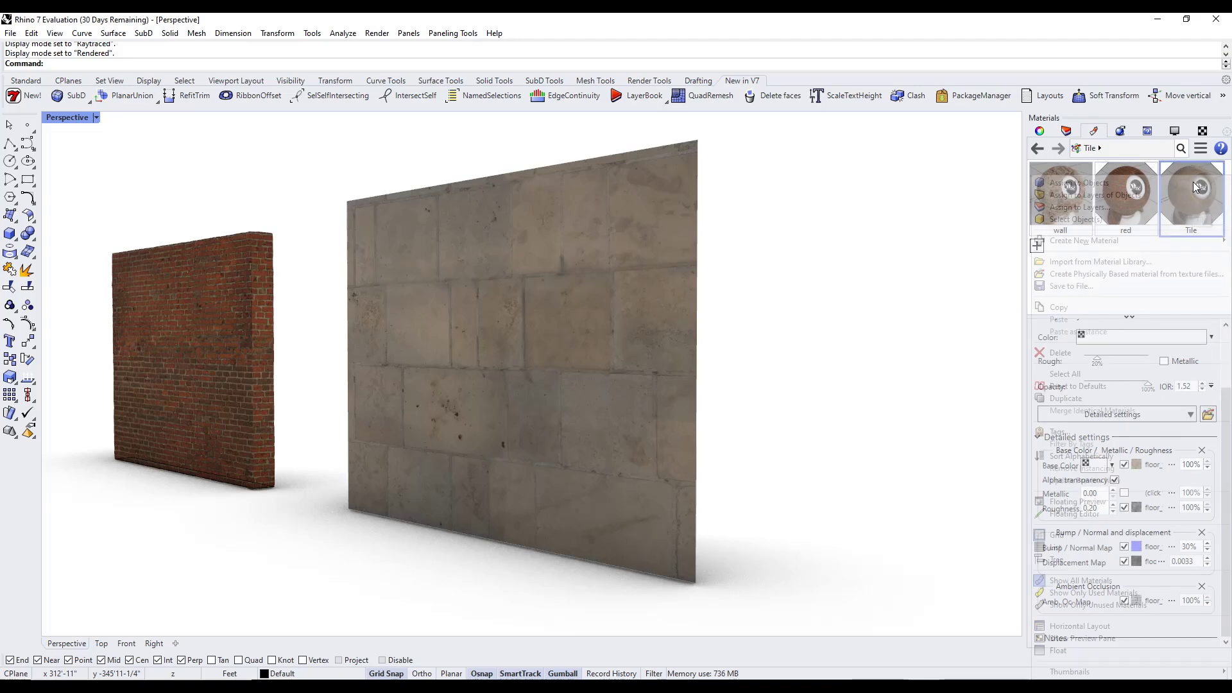
# Save the Tile material to file, creating a new RhinoMaterials folder under Materials.
pyautogui.rightClick(1190, 186)
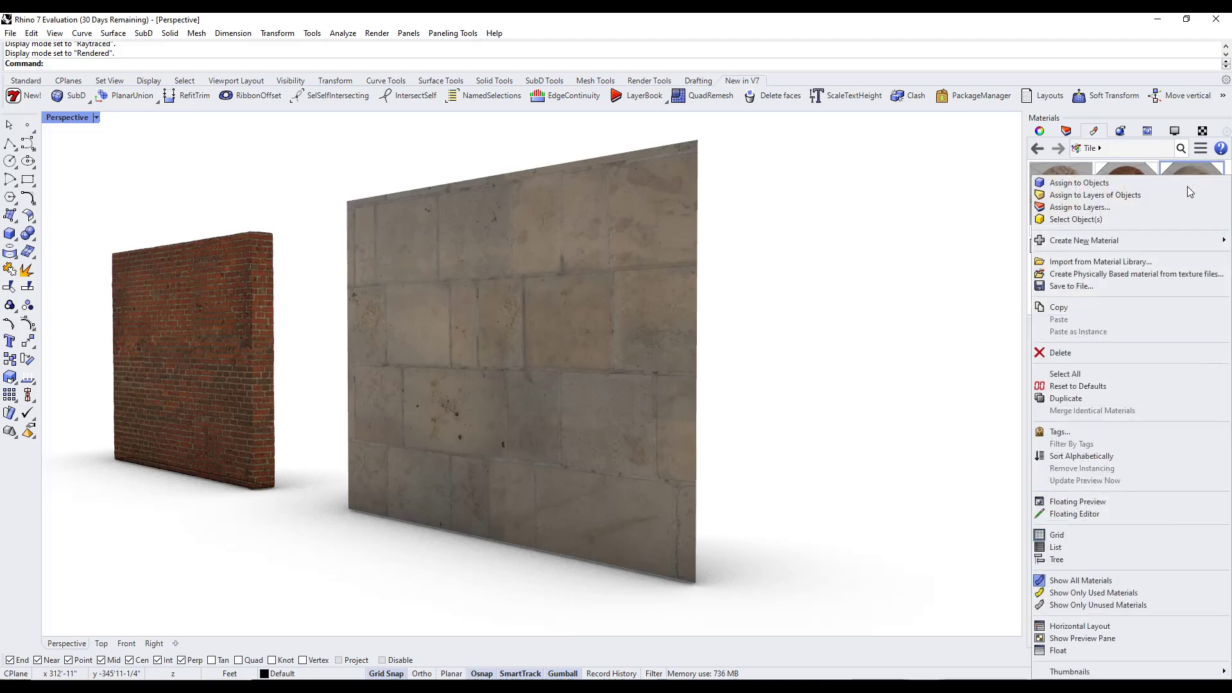
pyautogui.click(1080, 287)
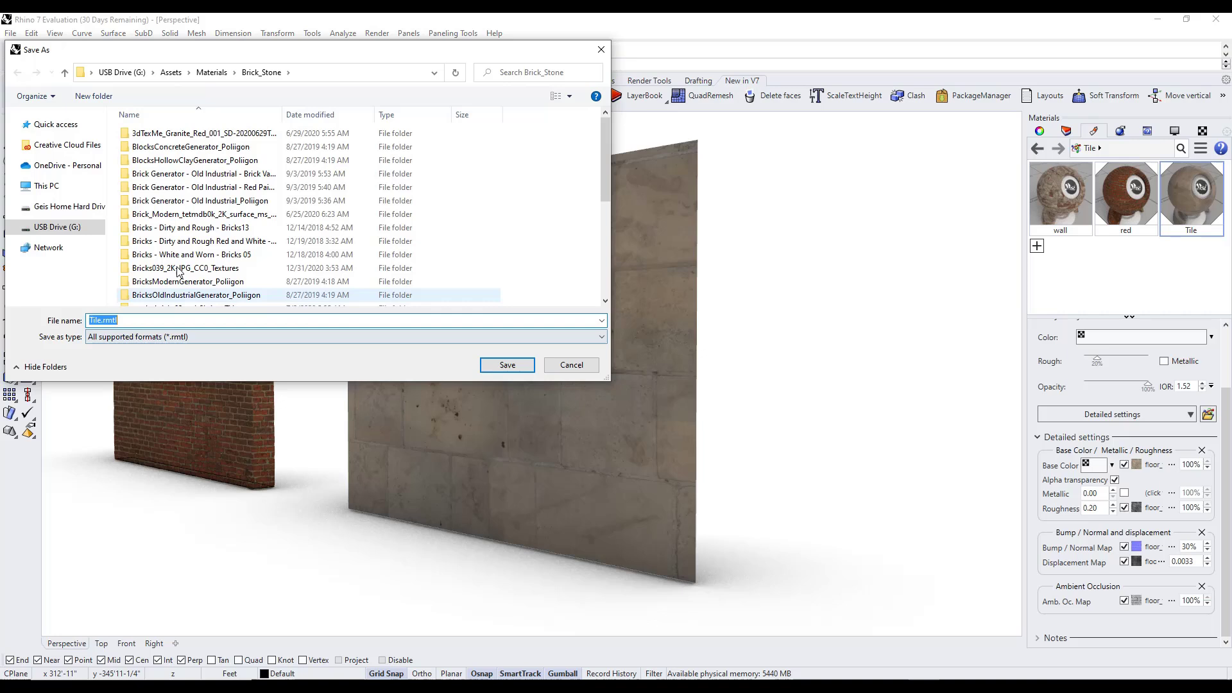
pyautogui.click(215, 74)
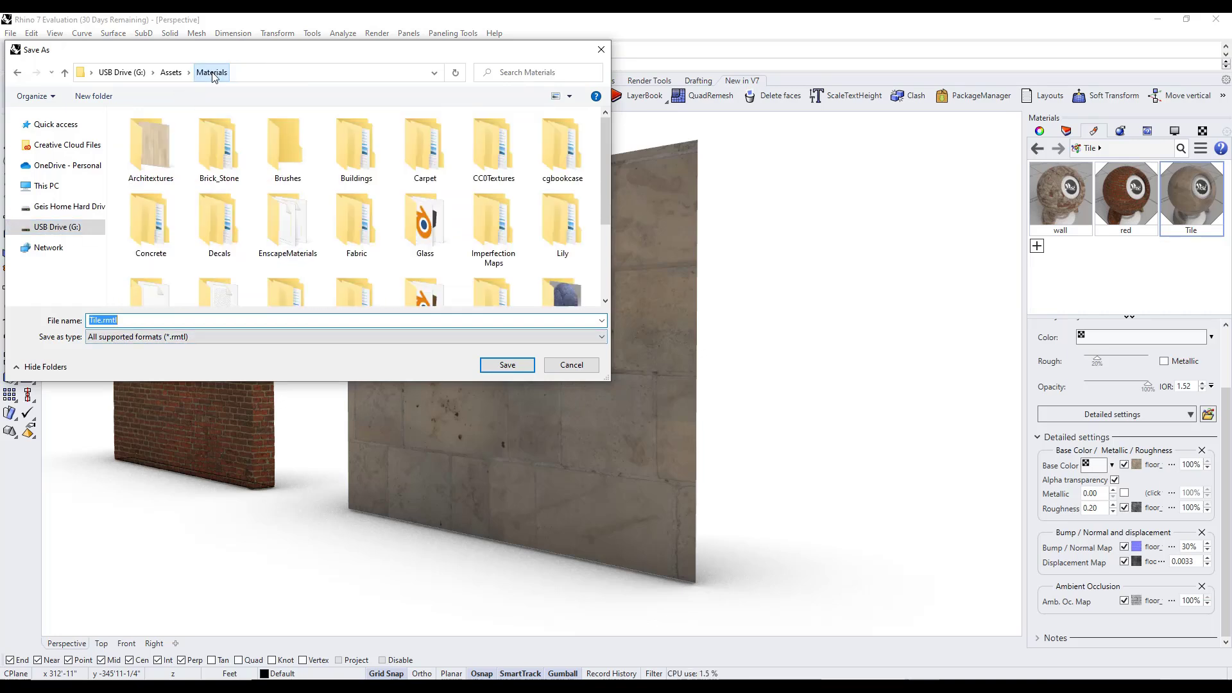
pyautogui.rightClick(119, 253)
pyautogui.moveTo(154, 409)
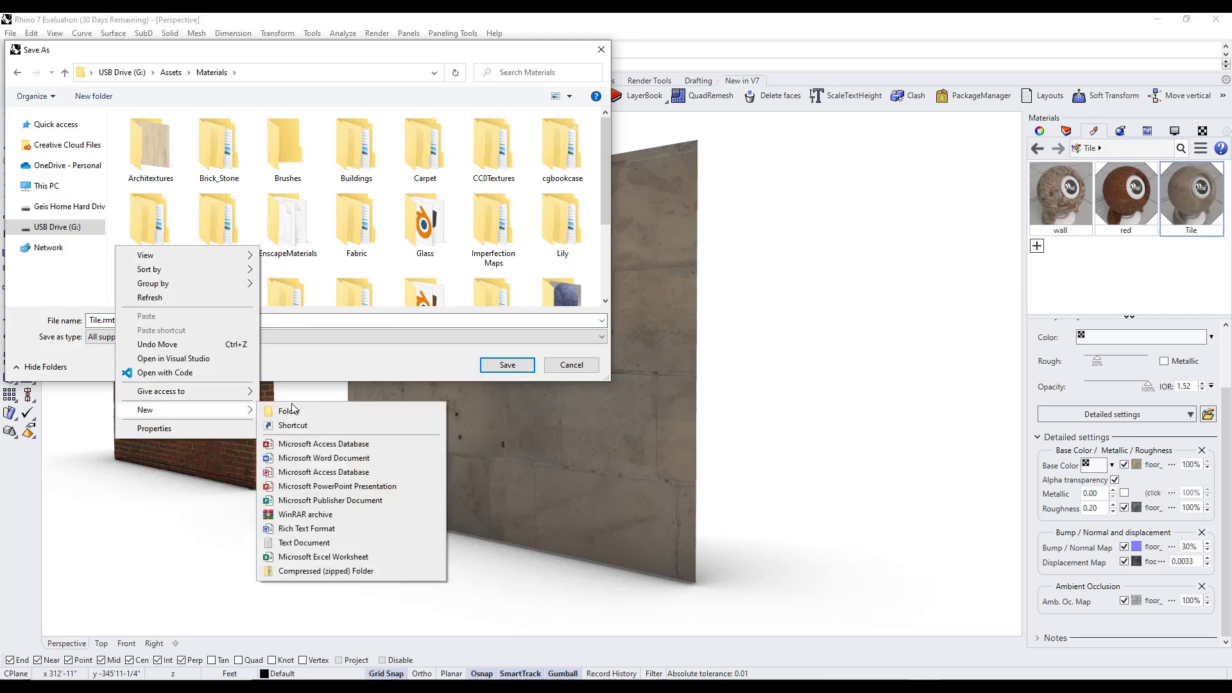
pyautogui.click(310, 409)
pyautogui.write('RhinoMate')
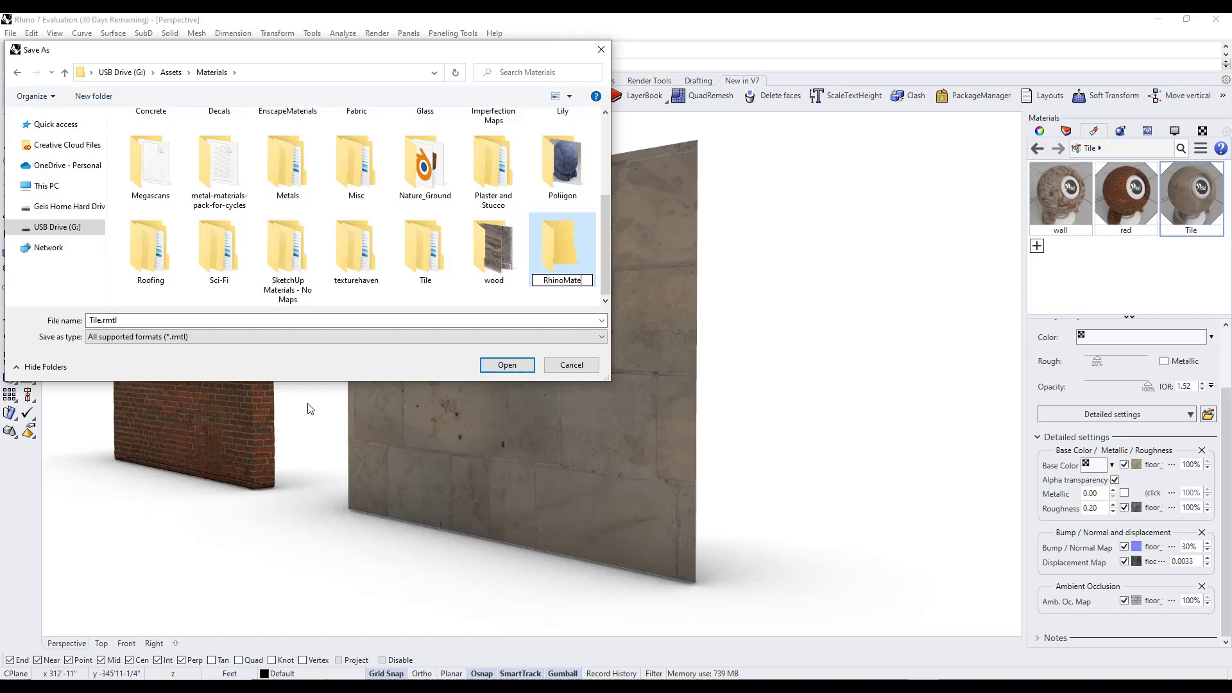
pyautogui.write('rials')
pyautogui.press('Return')
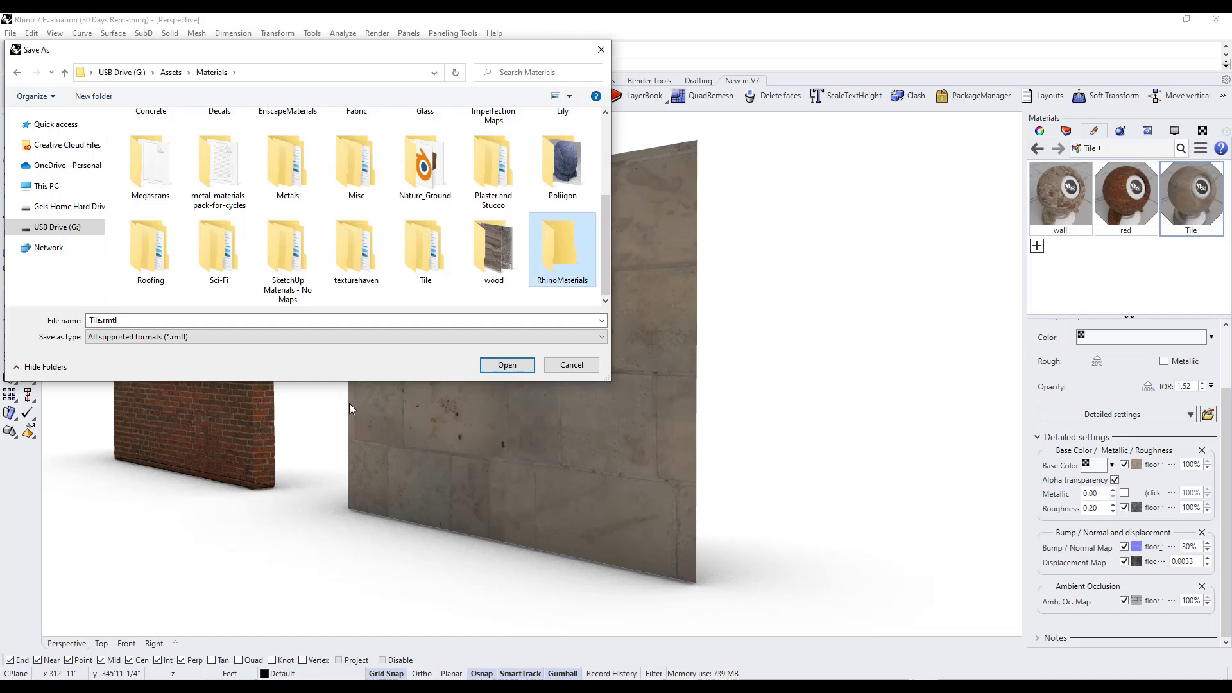
# Save Tile.rmtl inside RhinoMaterials with its bitmap textures embedded.
pyautogui.doubleClick(543, 270)
pyautogui.click(507, 365)
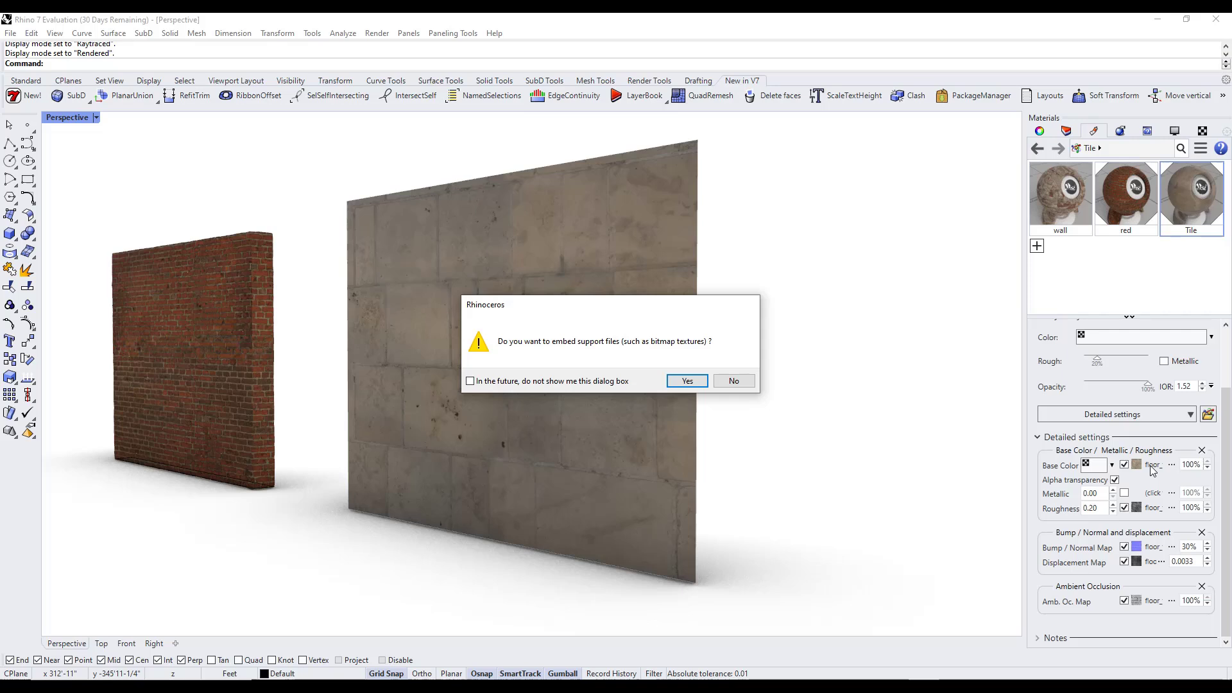
pyautogui.click(686, 383)
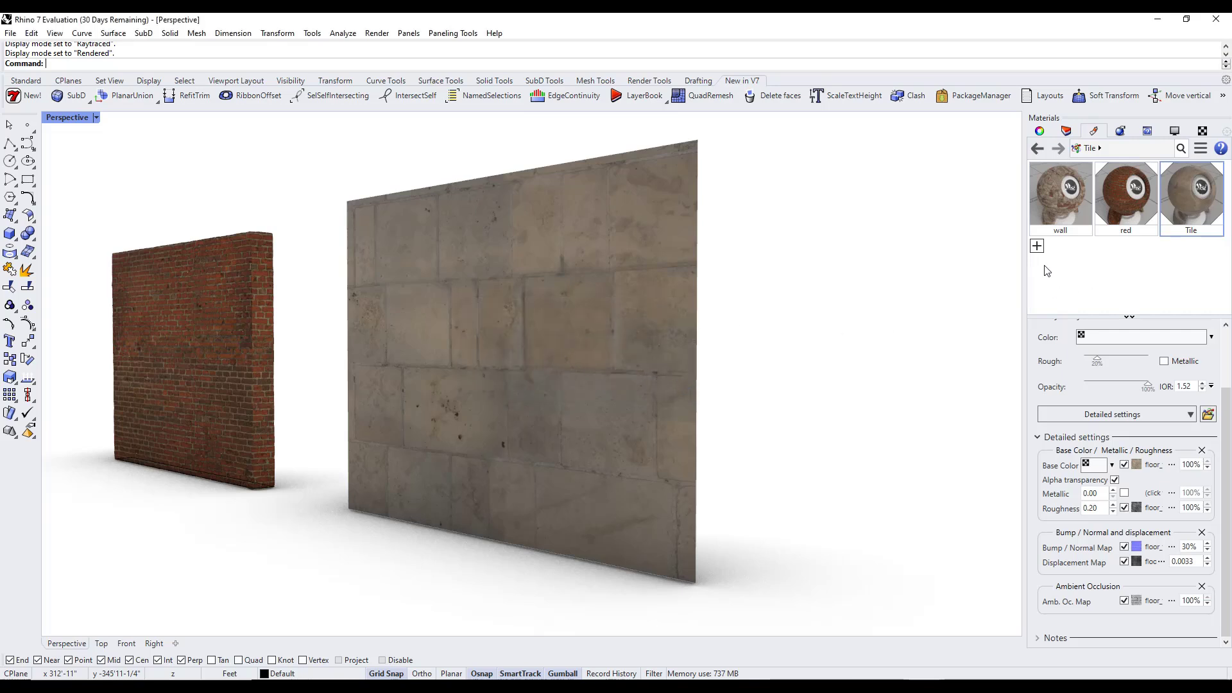
# Import Tile.rmtl from USB Drive's RhinoMaterials folder via Import from Material Library.
pyautogui.click(1037, 247)
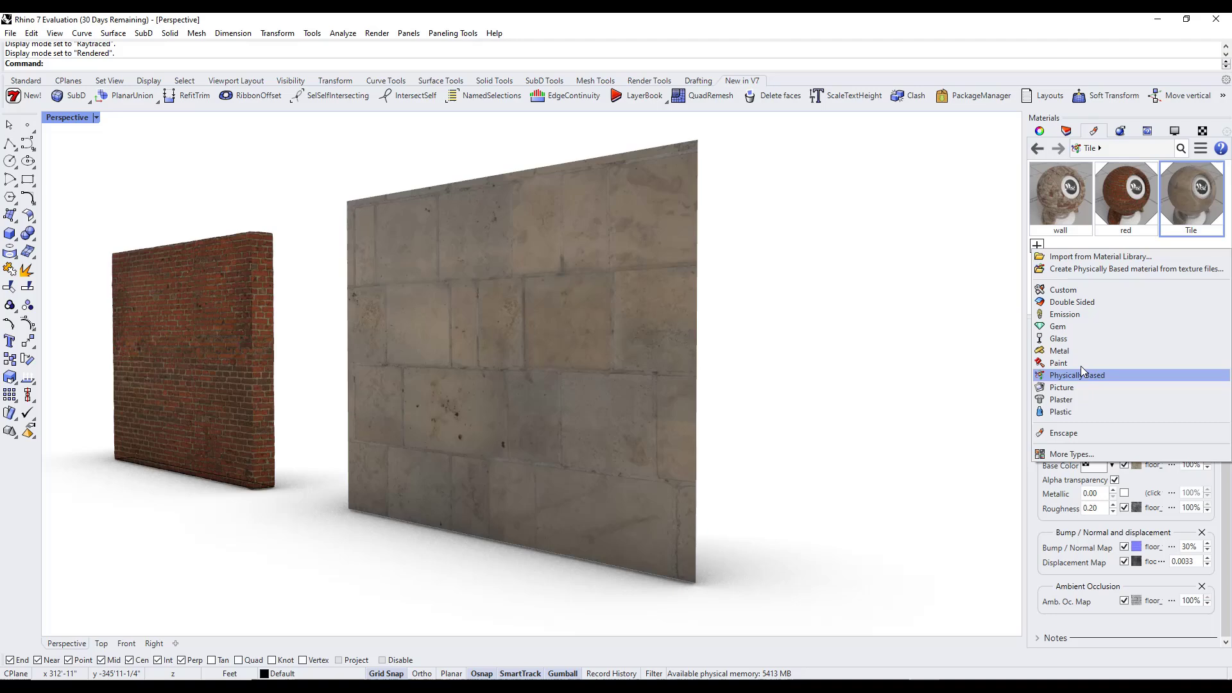
pyautogui.click(1094, 258)
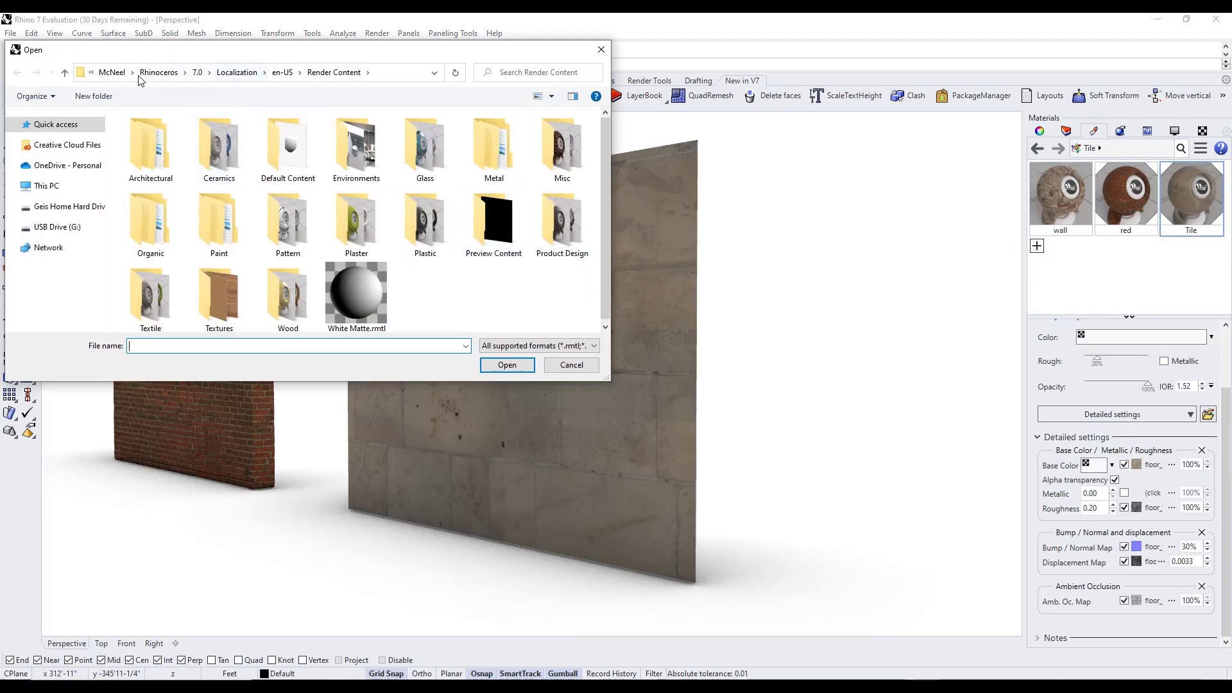
pyautogui.click(57, 227)
pyautogui.doubleClick(151, 157)
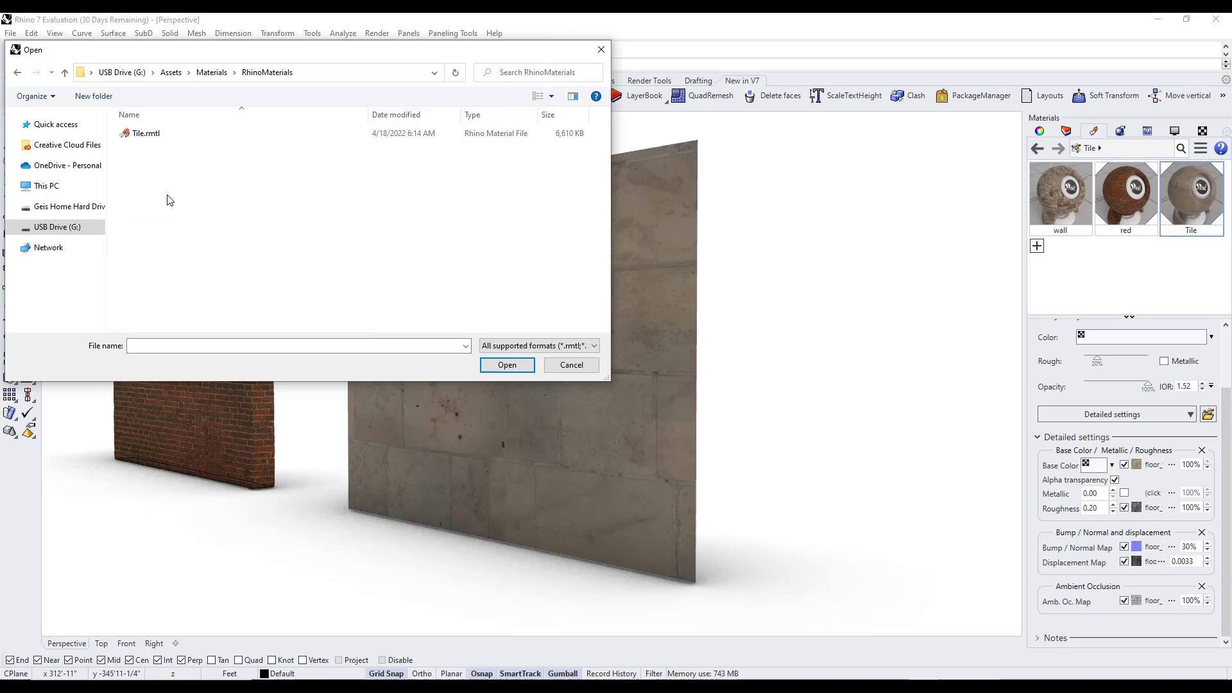
pyautogui.doubleClick(152, 134)
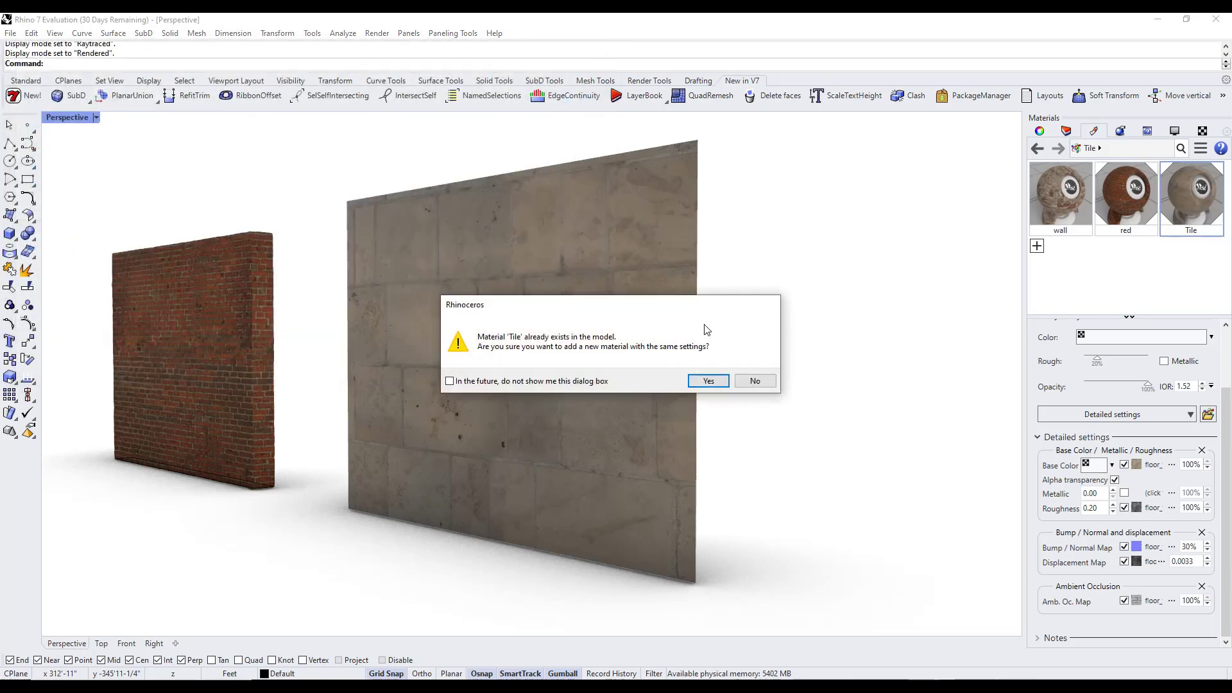